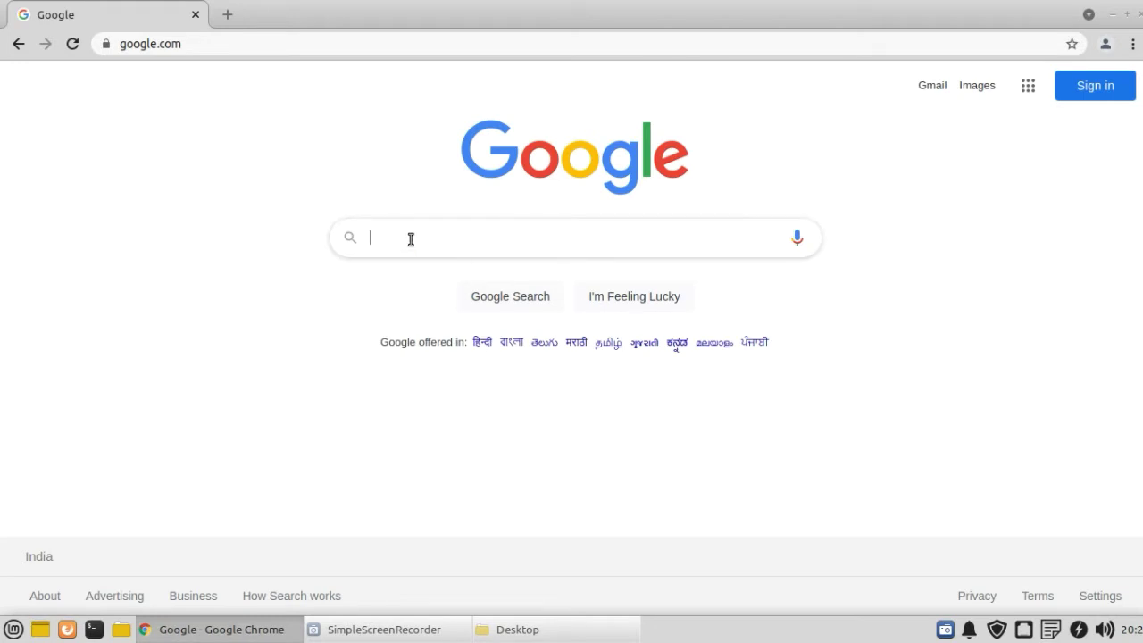
Step: Search Google for 'apsu.mponline' to find the APS University portal
left_click(410, 239)
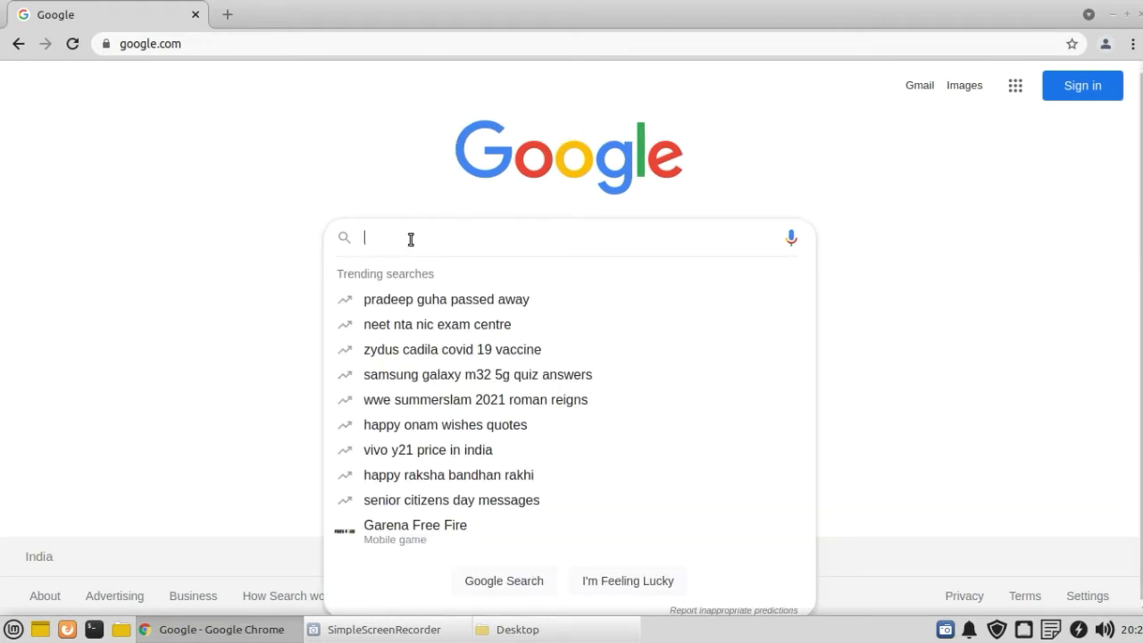
type("apsu.")
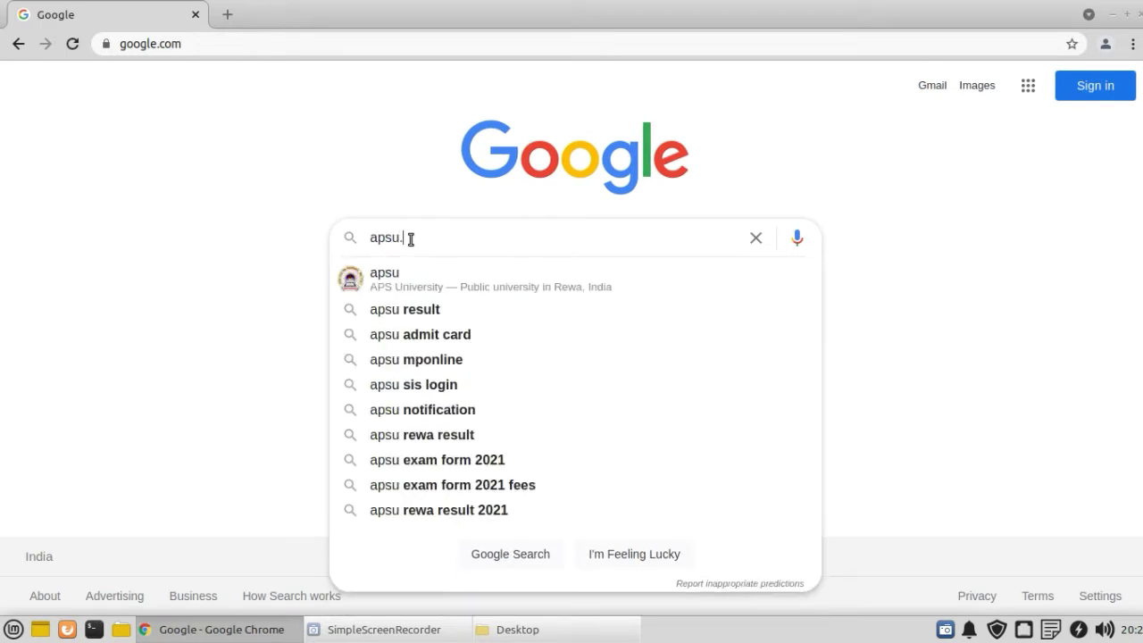
type("mponline")
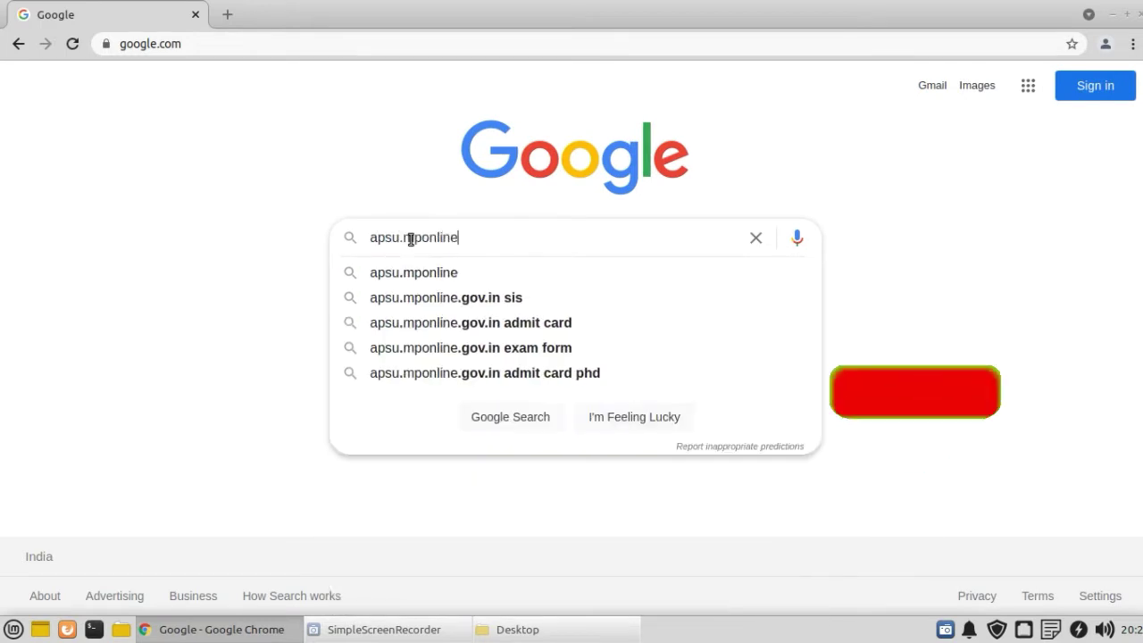
key("Return")
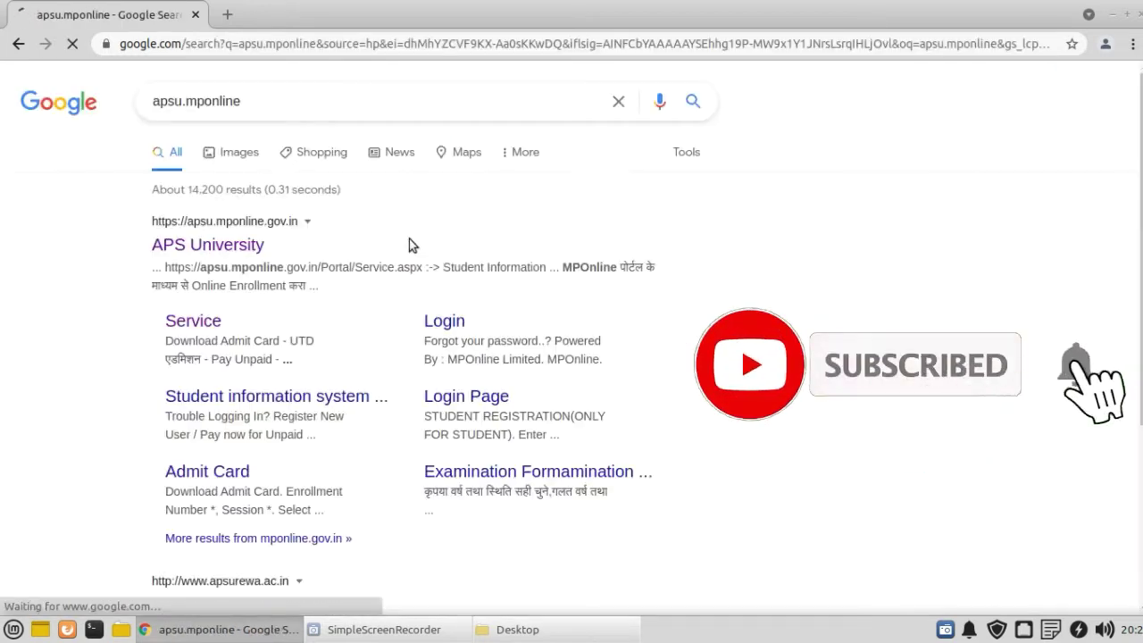
left_click_drag(129, 242, 294, 234)
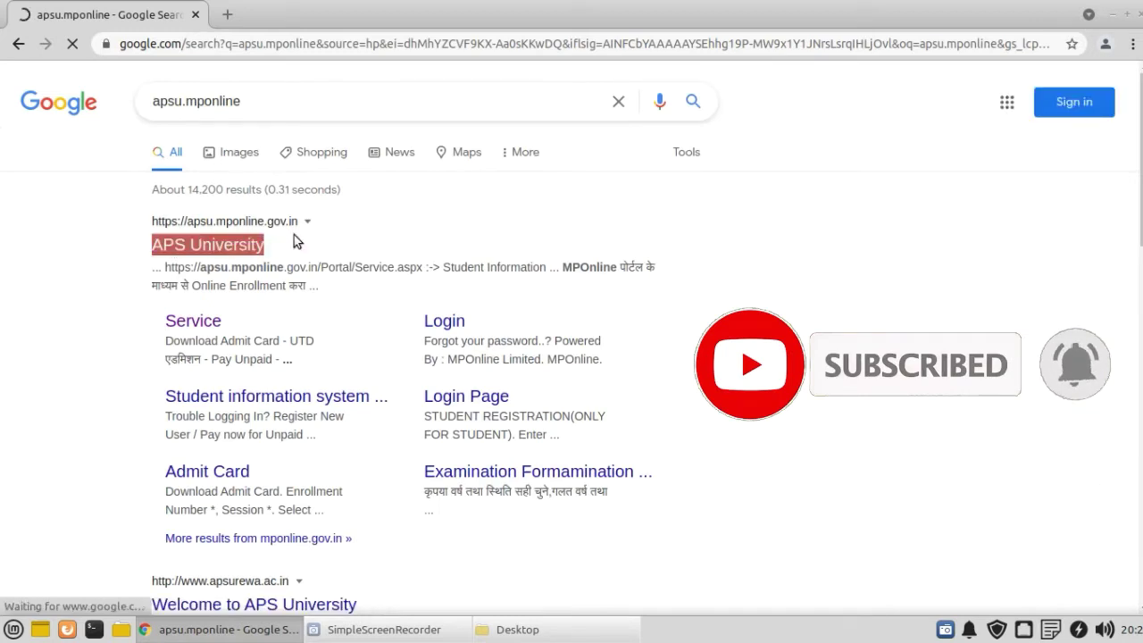
left_click(124, 236)
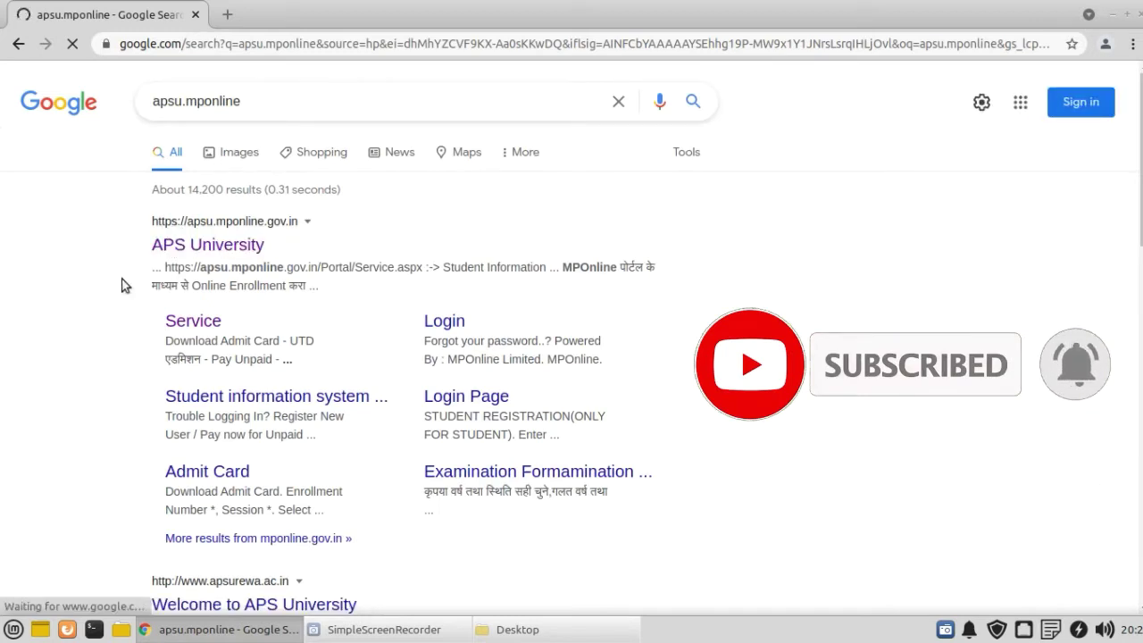
Step: Open the APS University portal from the results and go to its Our Services page
left_click(190, 254)
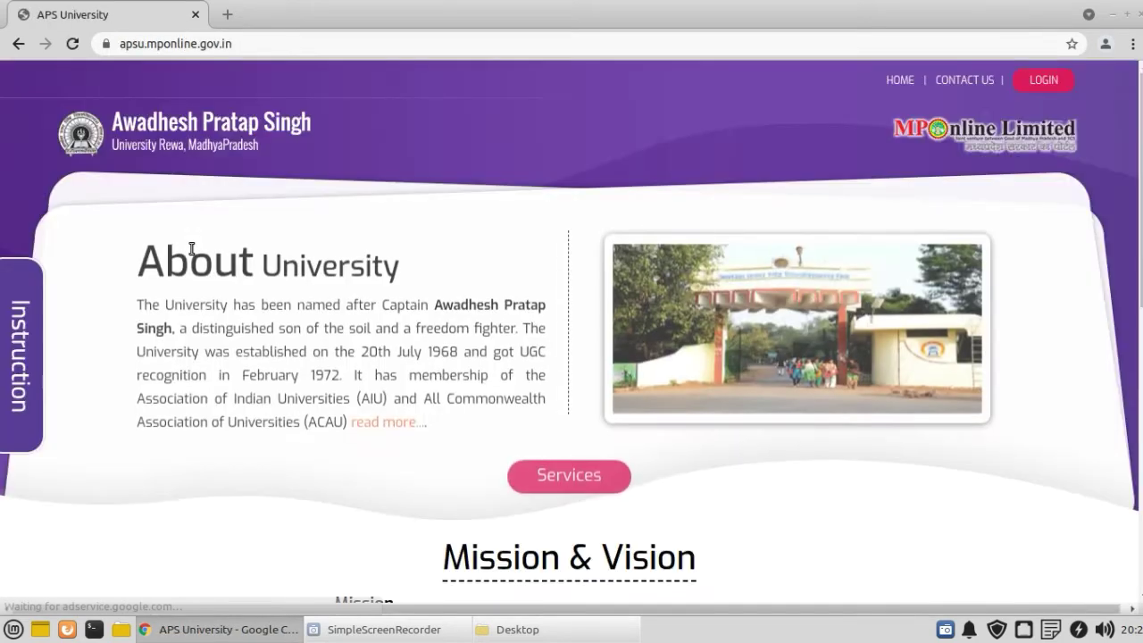
scroll(391, 339, "down", 1)
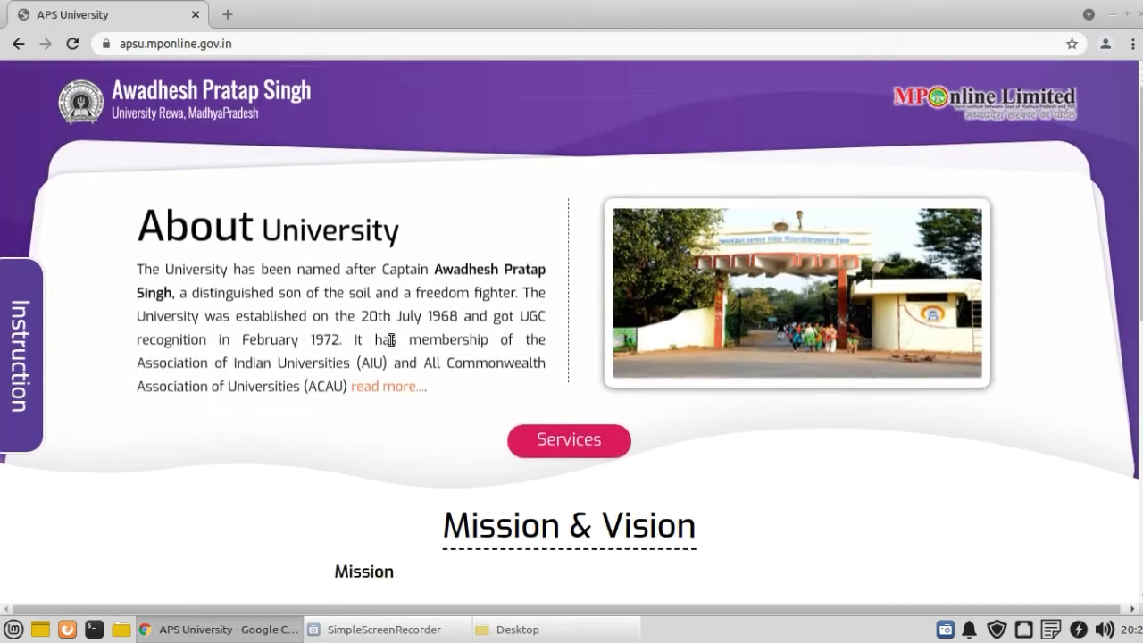
scroll(384, 355, "down", 2)
scroll(595, 319, "down", 2)
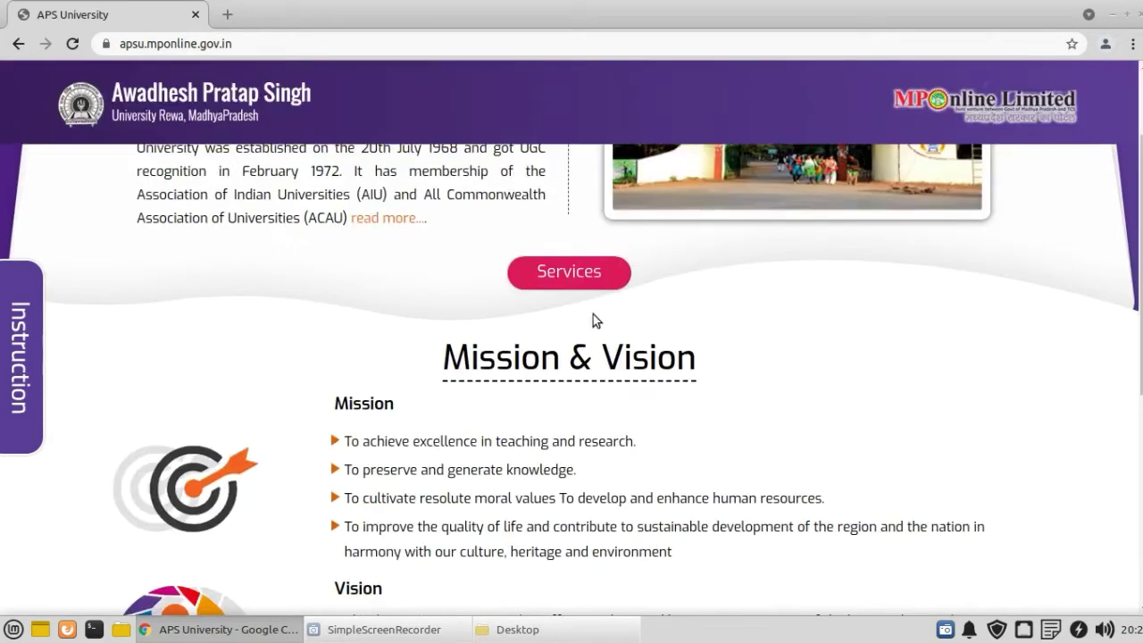
left_click(562, 271)
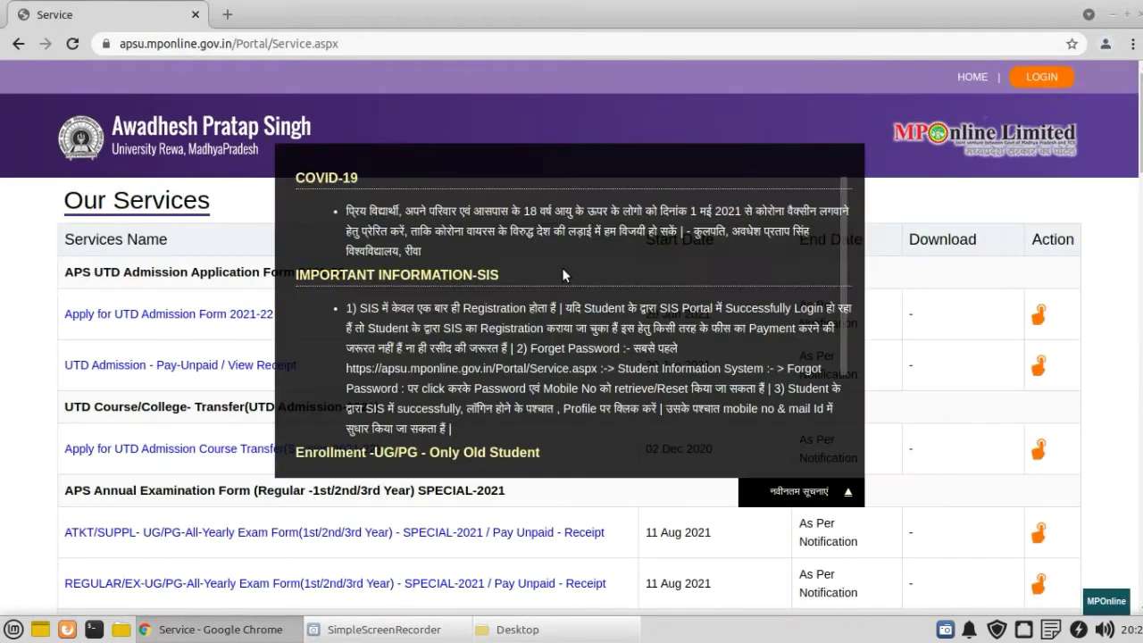
Step: Dismiss the notices popup and open Apply Degree / Degree Verification / Transcript under Counter Base Application
scroll(404, 268, "down", 3)
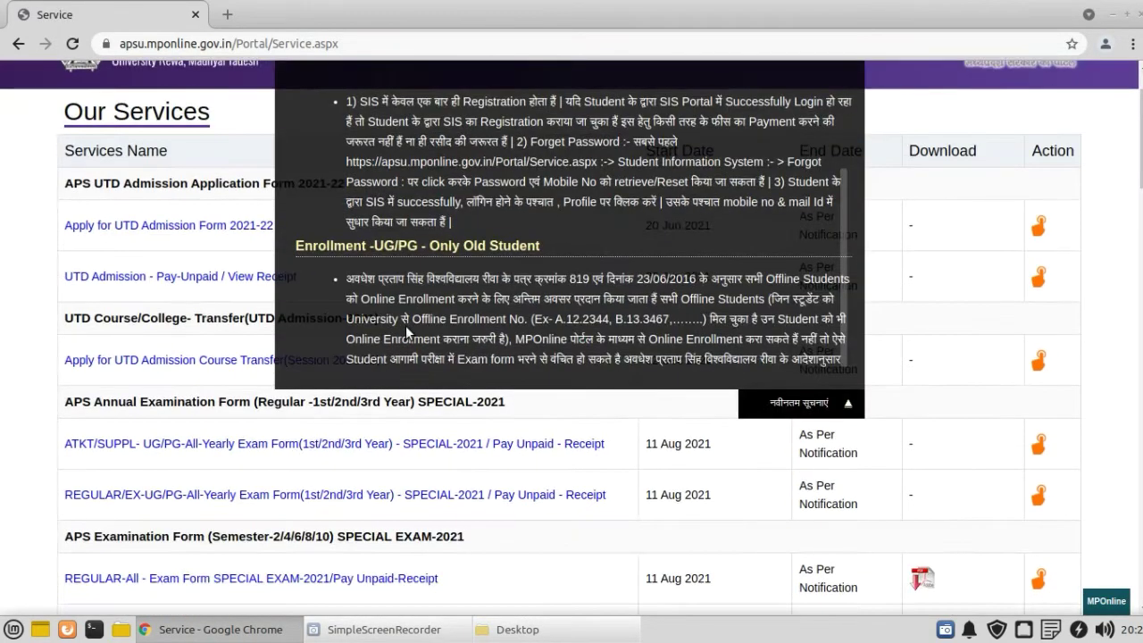
left_click(798, 406)
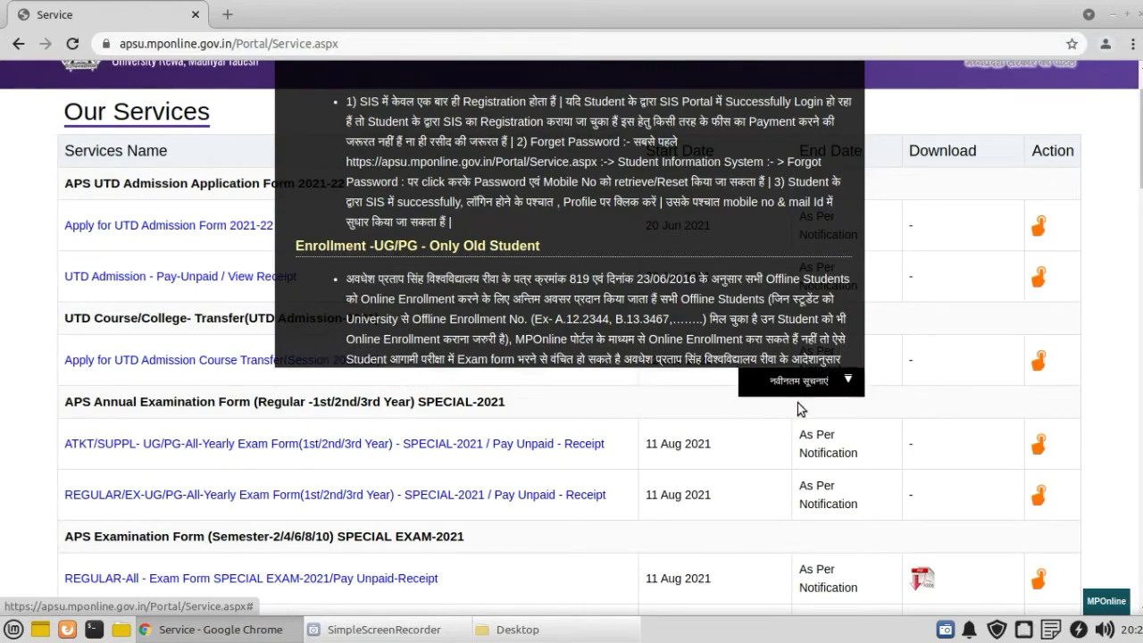
scroll(62, 406, "down", 7)
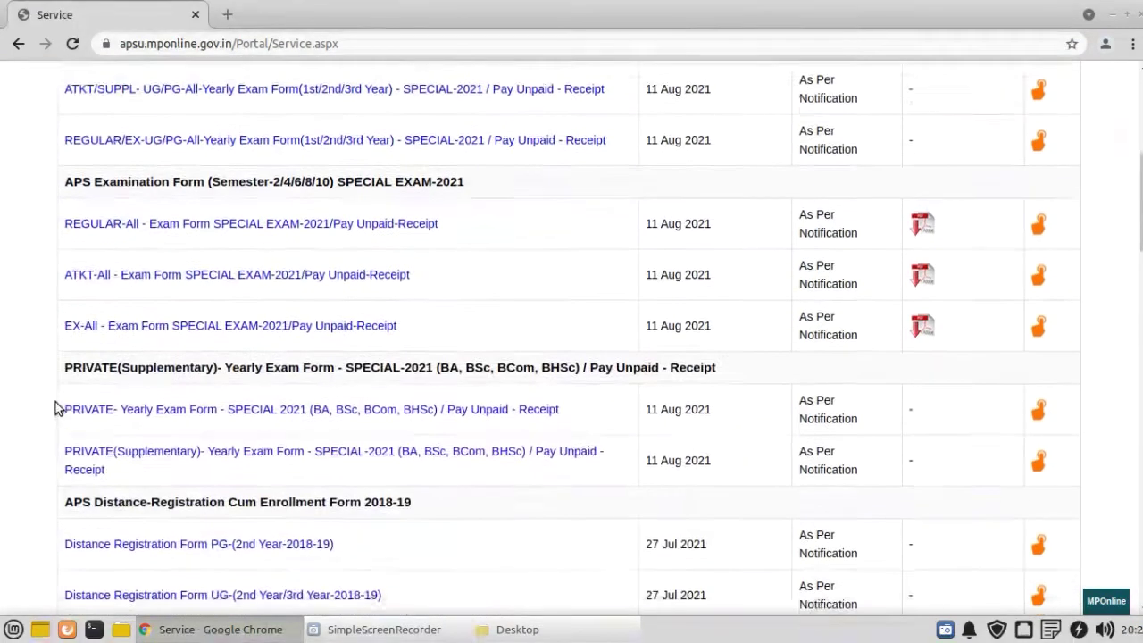
scroll(60, 408, "down", 7)
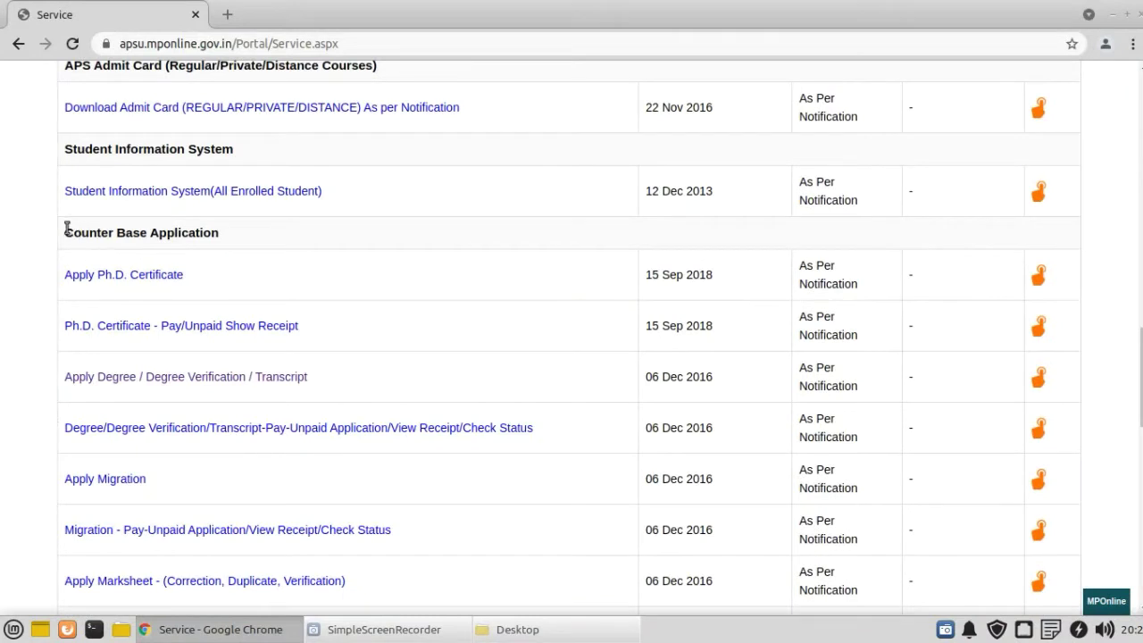
left_click_drag(64, 231, 235, 232)
left_click(234, 233)
scroll(14, 247, "down", 1)
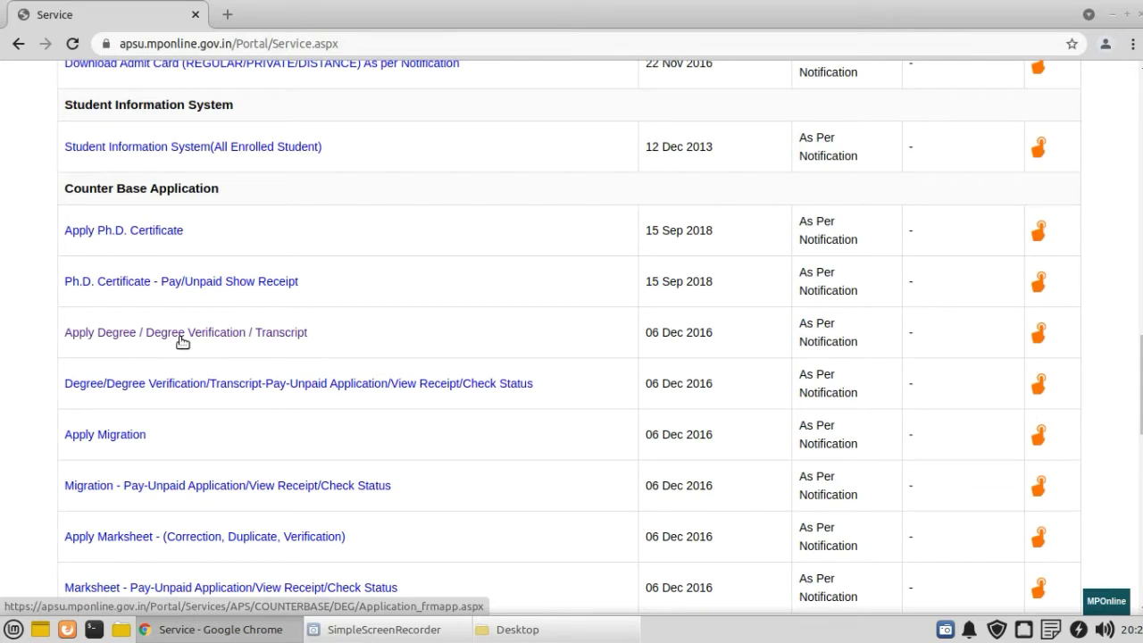
left_click(186, 336)
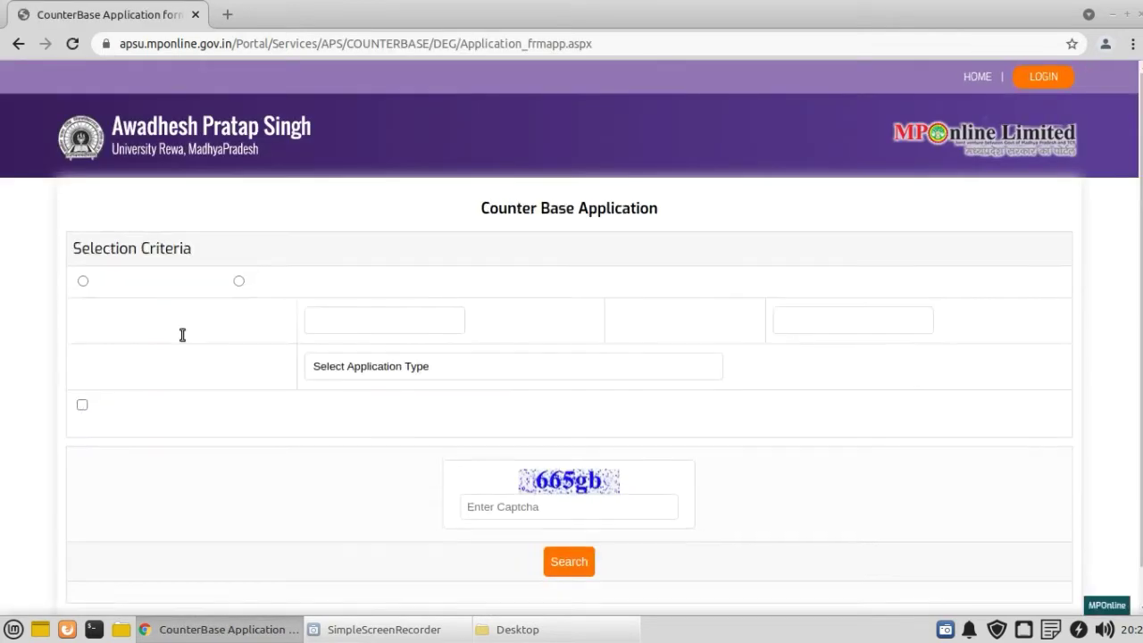
Step: Select Offline Students as the applicant type and minimize the browser to the desktop
scroll(222, 336, "down", 1)
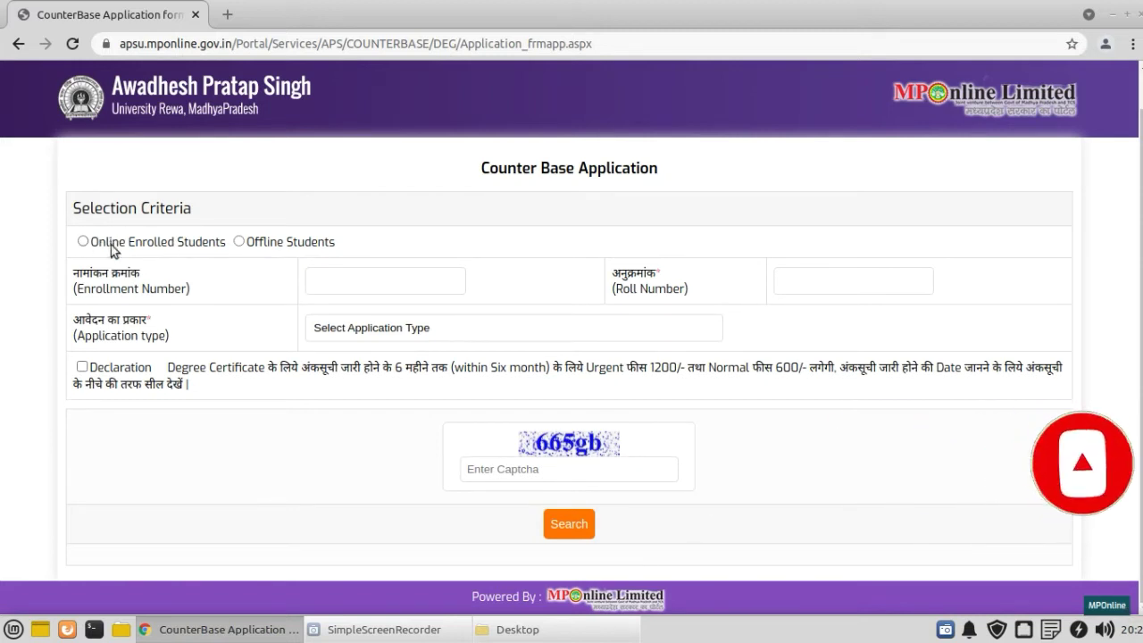
left_click(81, 242)
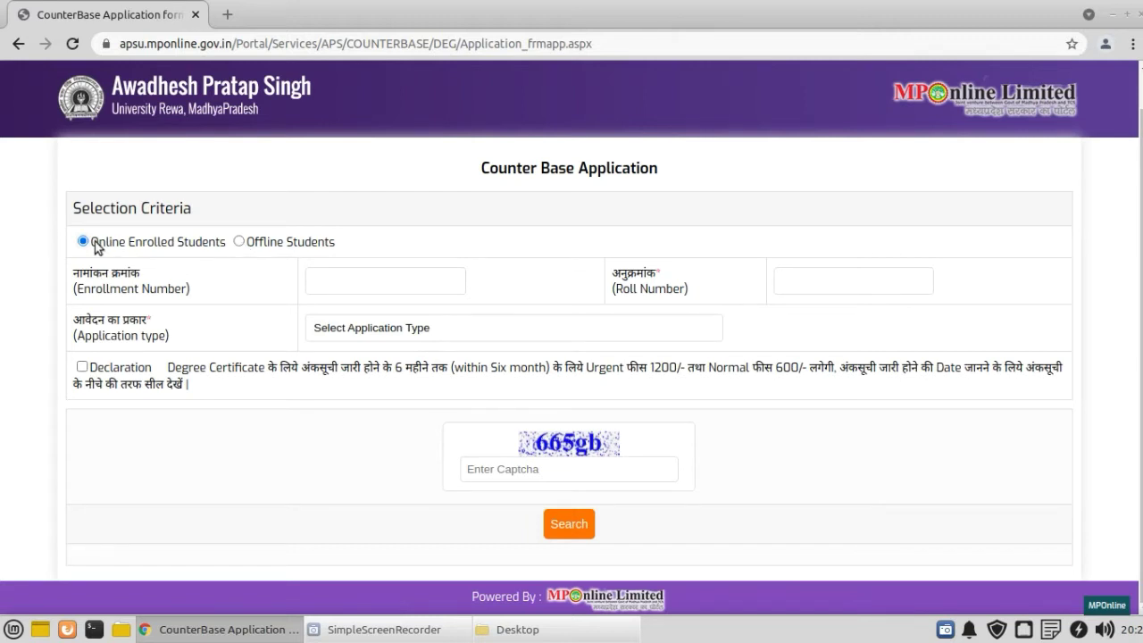
left_click_drag(99, 243, 188, 250)
left_click(187, 250)
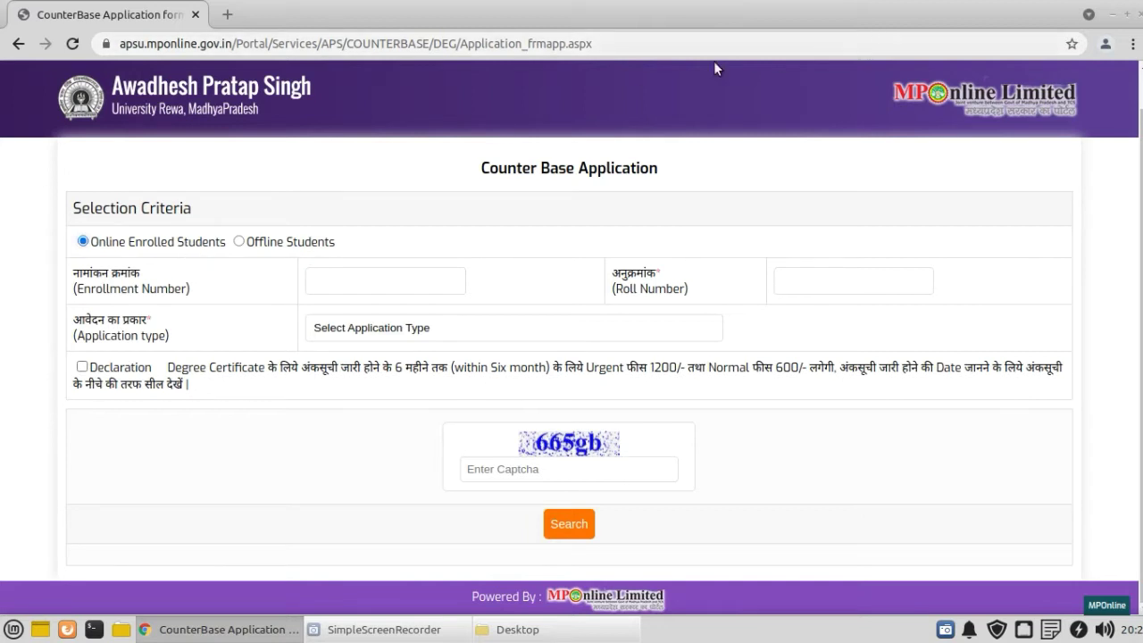
left_click(238, 241)
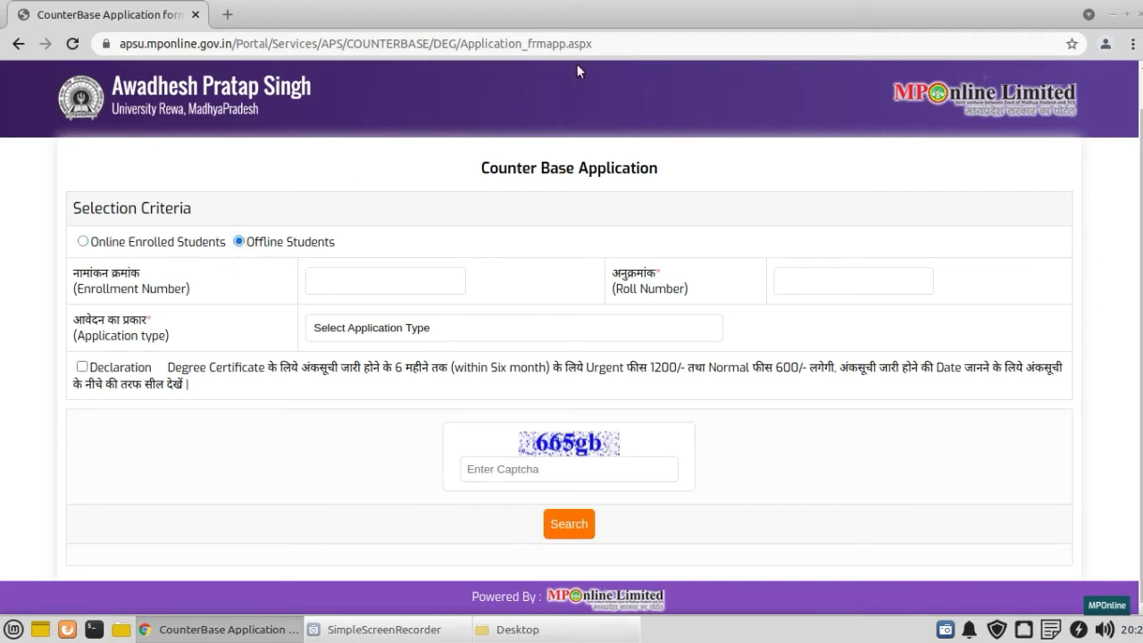
left_click(1118, 18)
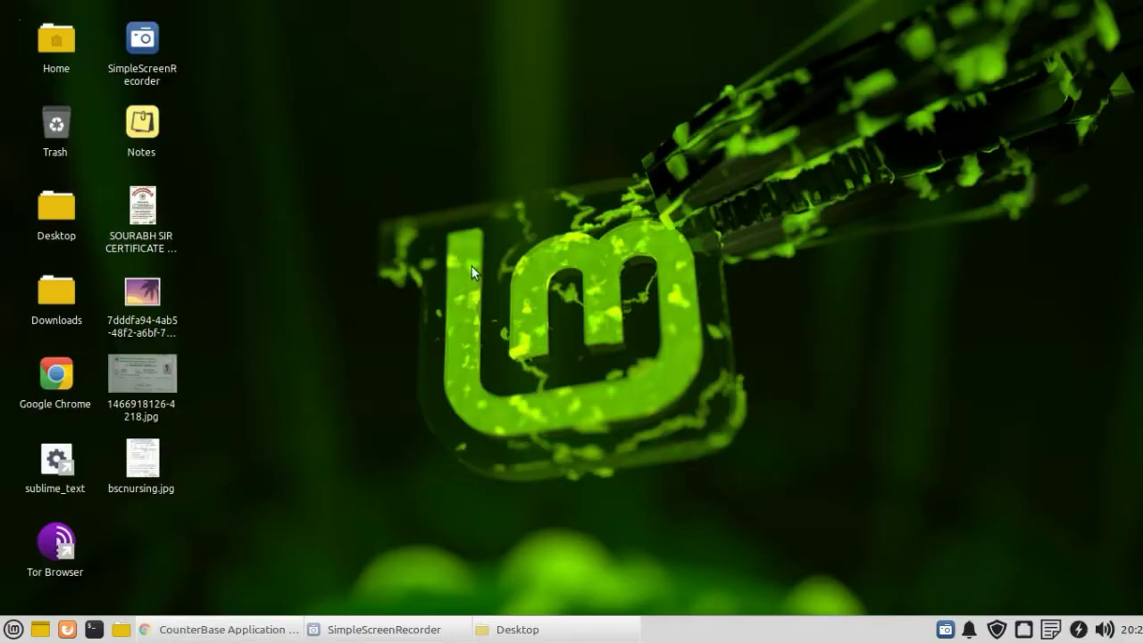
double_click(137, 370)
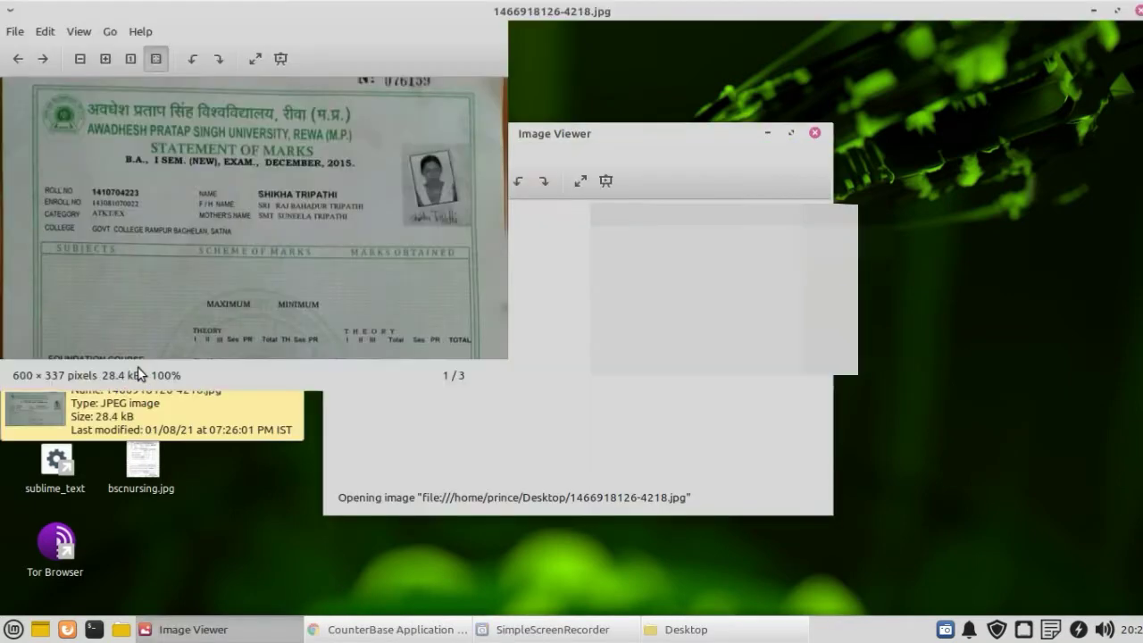
scroll(412, 309, "up", 5)
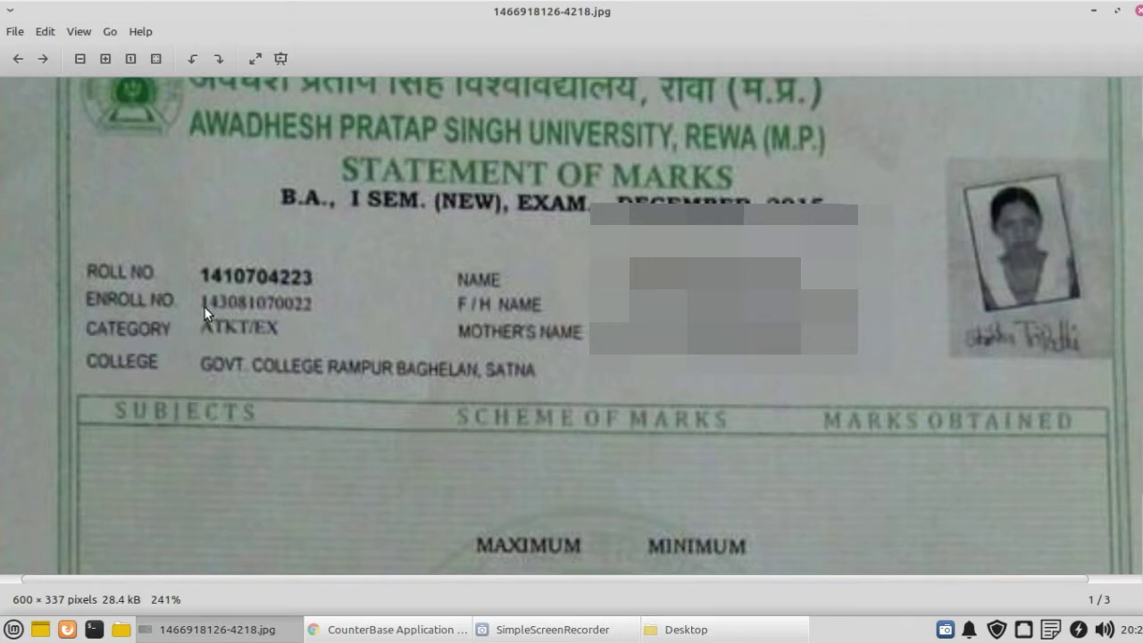
scroll(202, 305, "up", 2)
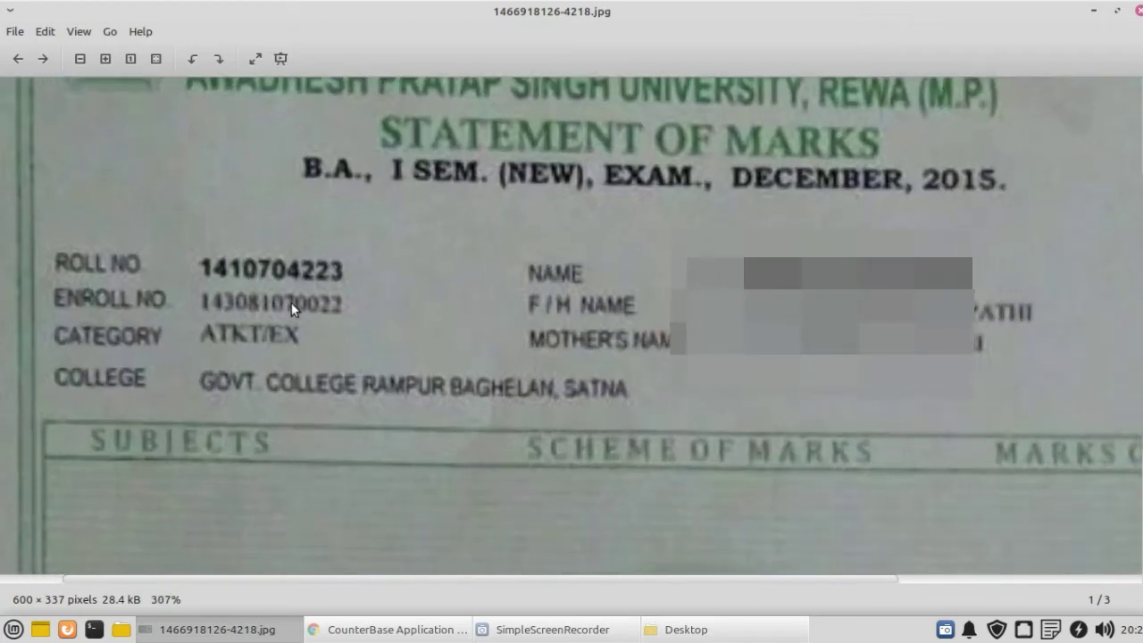
scroll(265, 302, "down", 2)
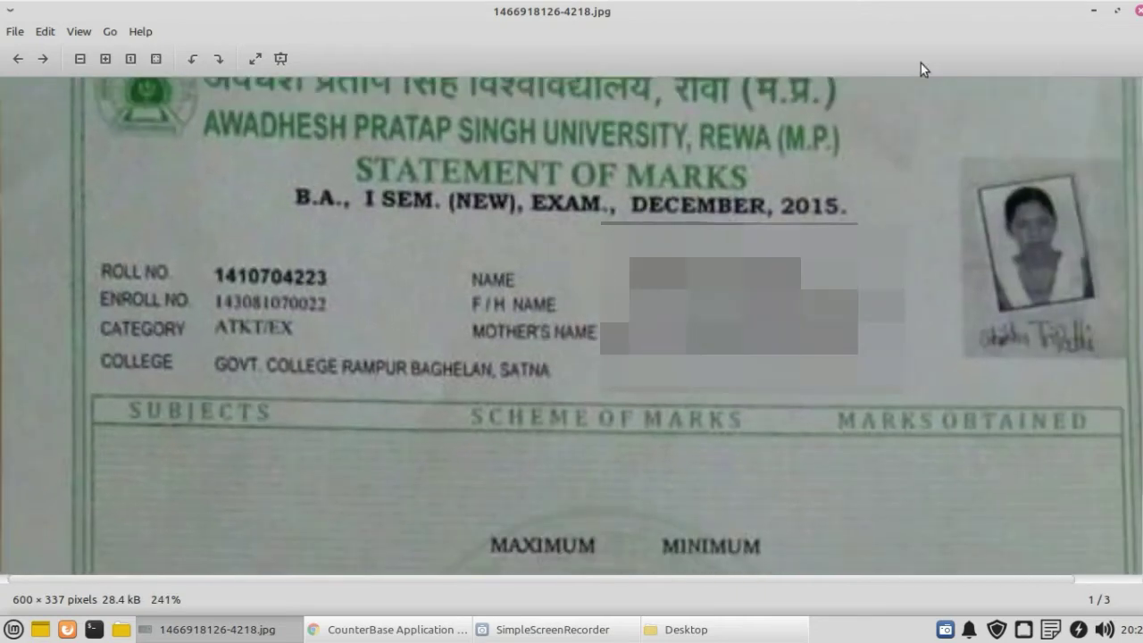
left_click(1139, 10)
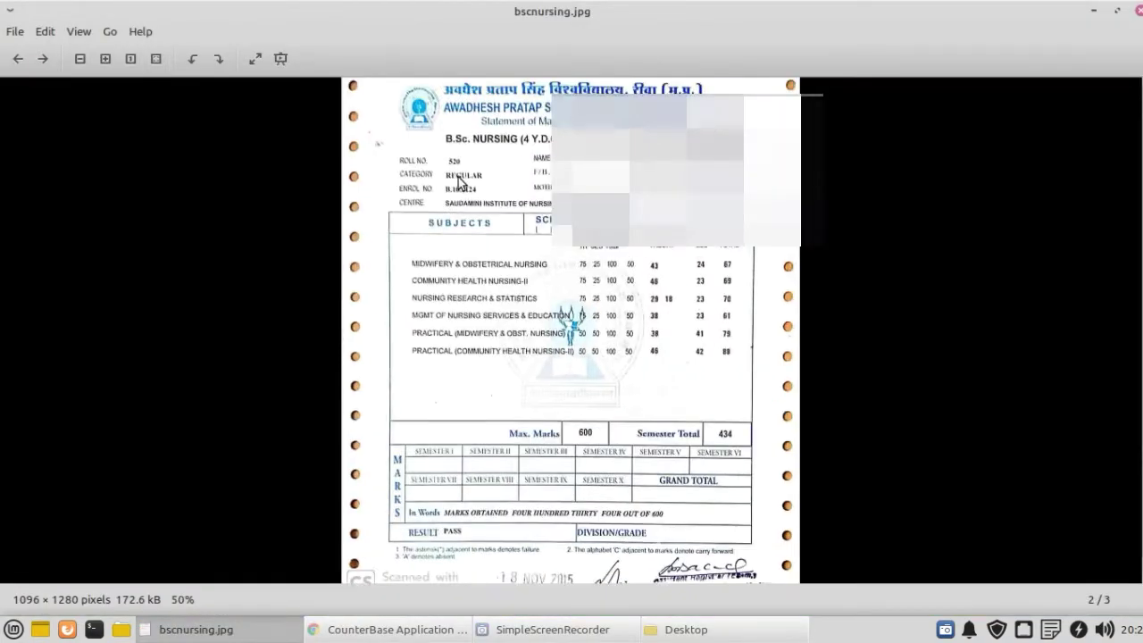
Step: Reopen bscnursing.jpg, zoom into its roll and enrolment header, then return to the form
scroll(458, 181, "up", 5)
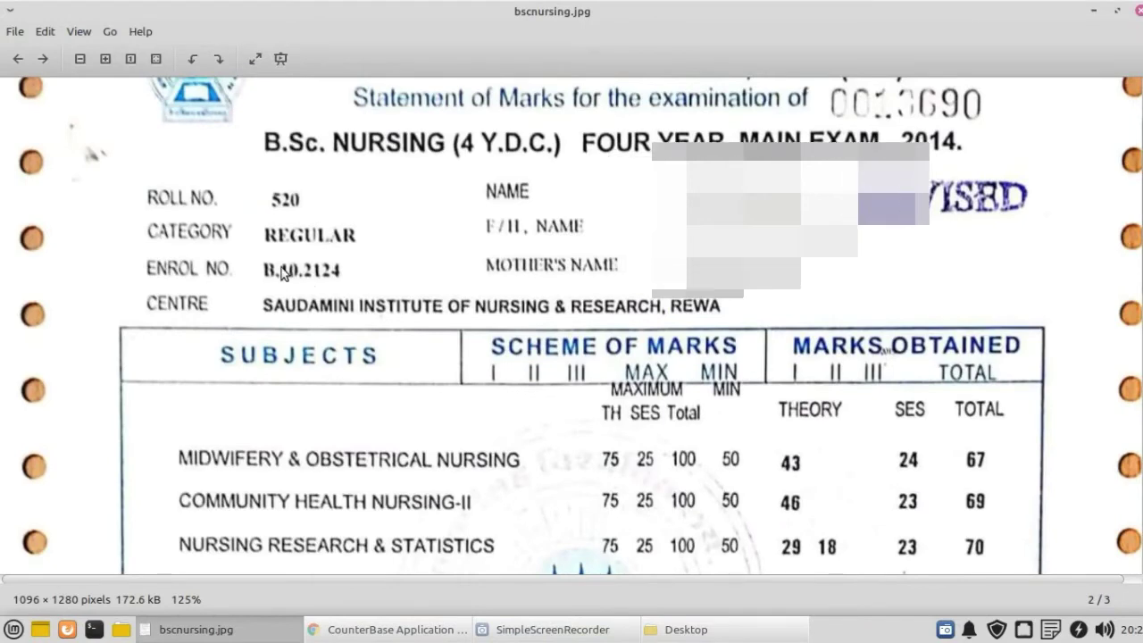
scroll(282, 272, "up", 3)
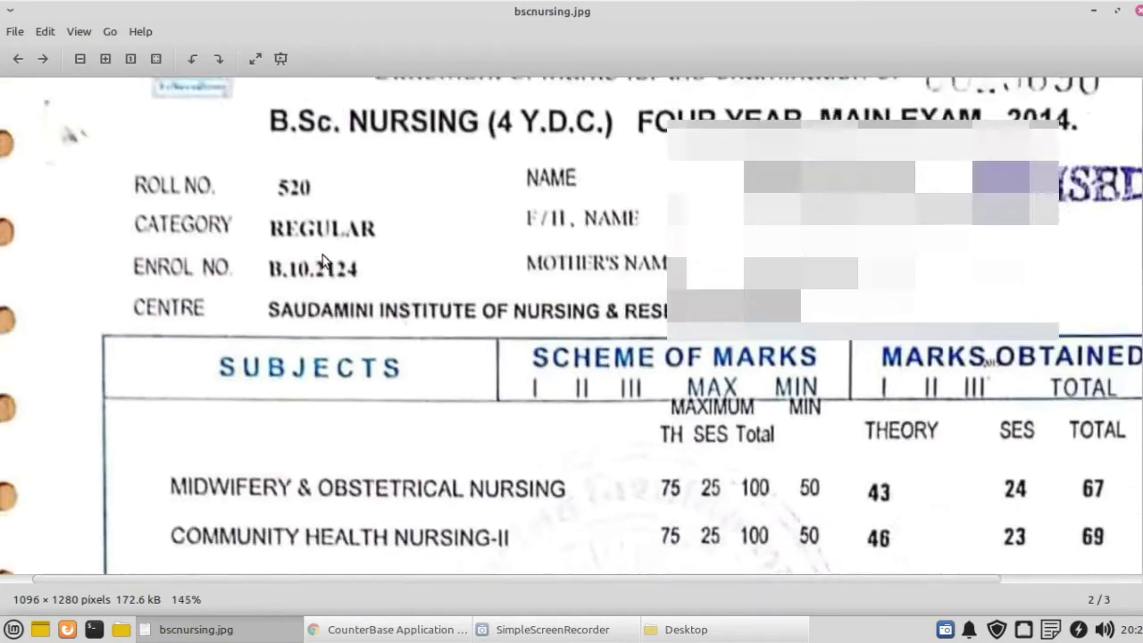
scroll(327, 164, "down", 2)
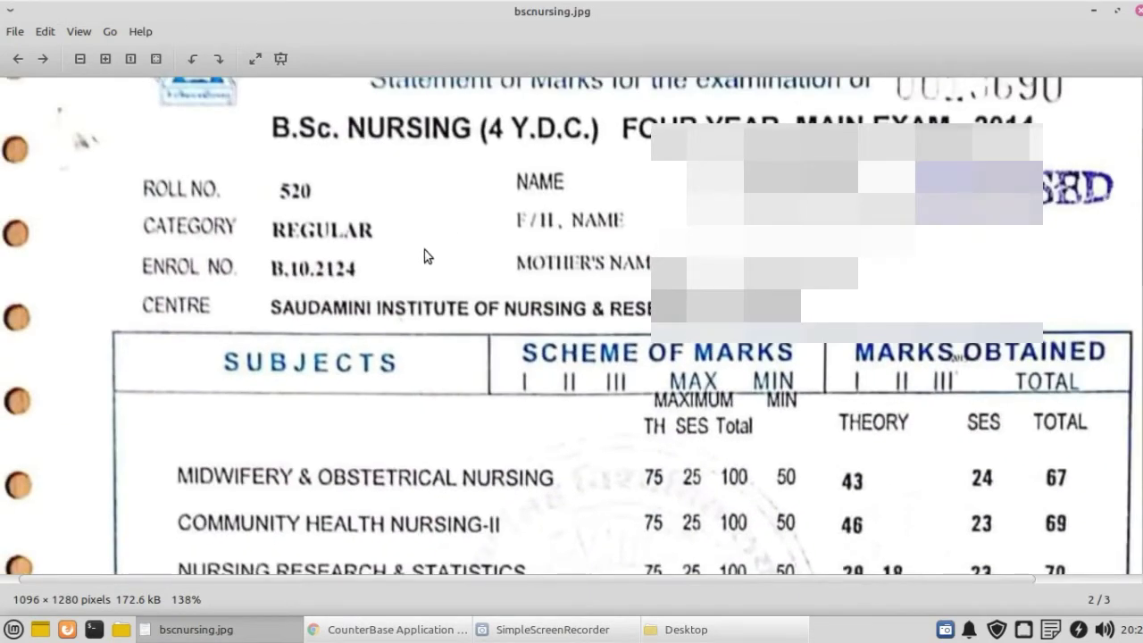
scroll(434, 259, "down", 2)
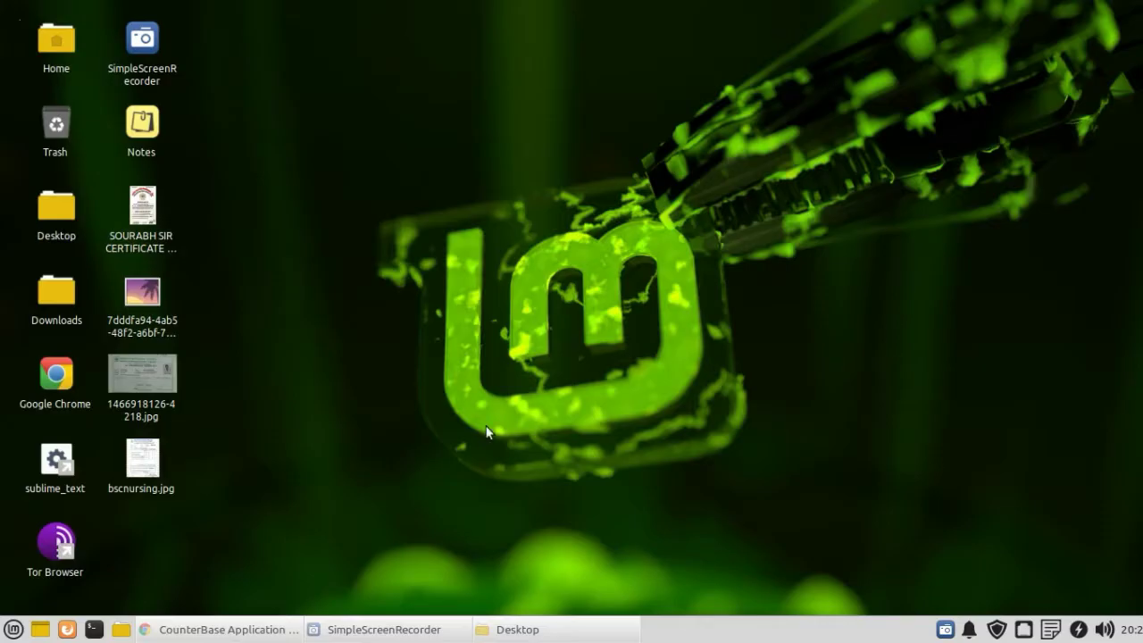
left_click(1136, 11)
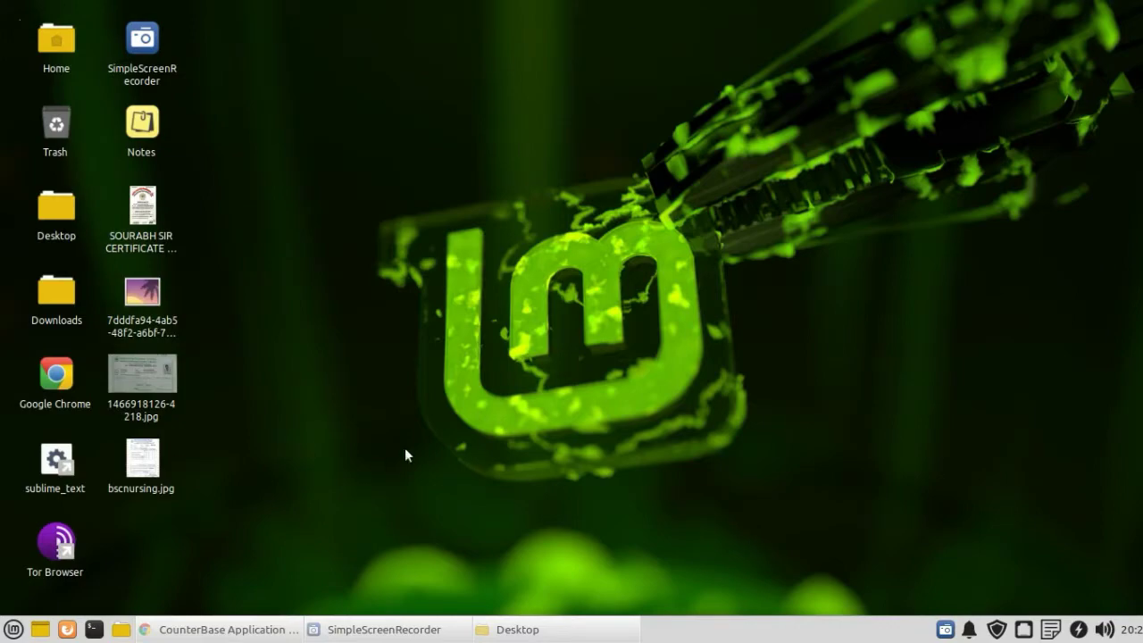
double_click(140, 465)
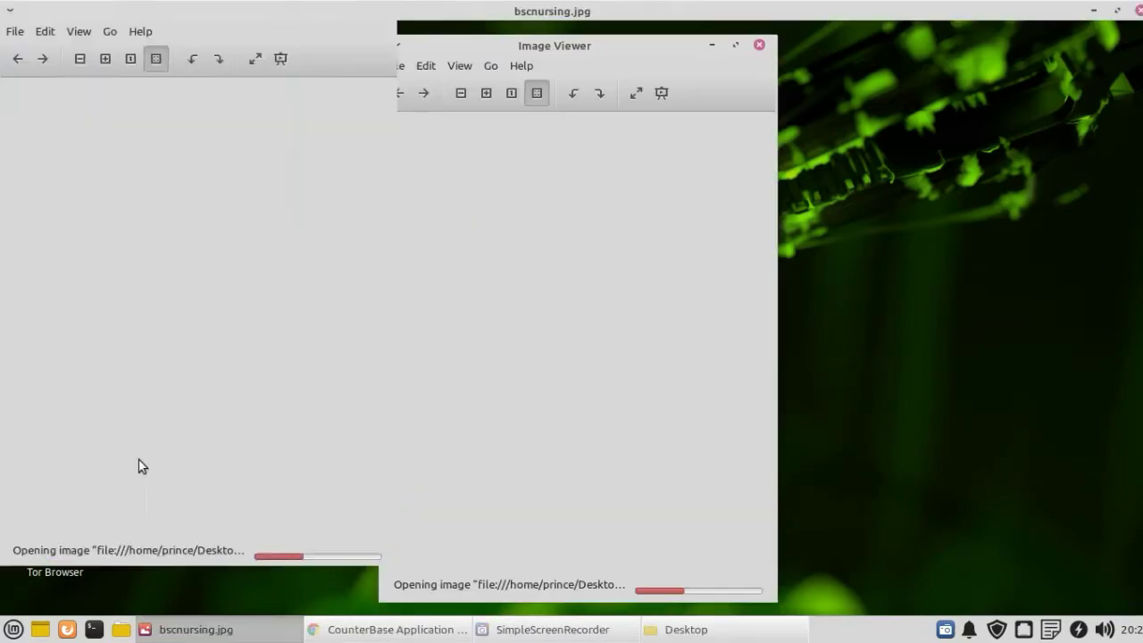
scroll(454, 222, "up", 3)
scroll(454, 221, "up", 4)
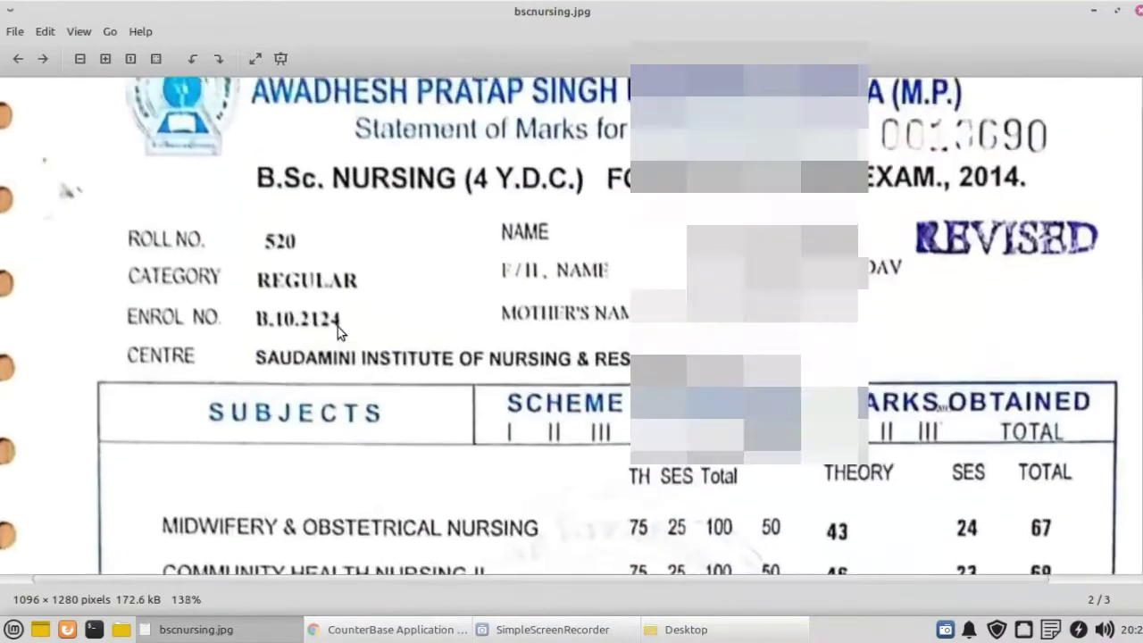
left_click_drag(338, 327, 407, 284)
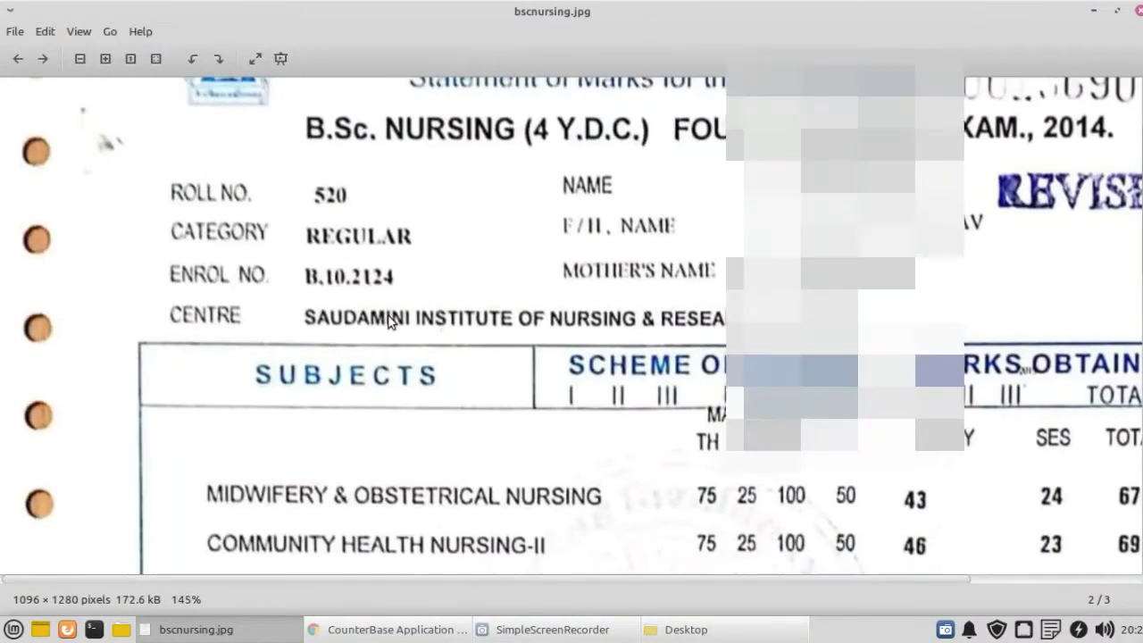
left_click(366, 629)
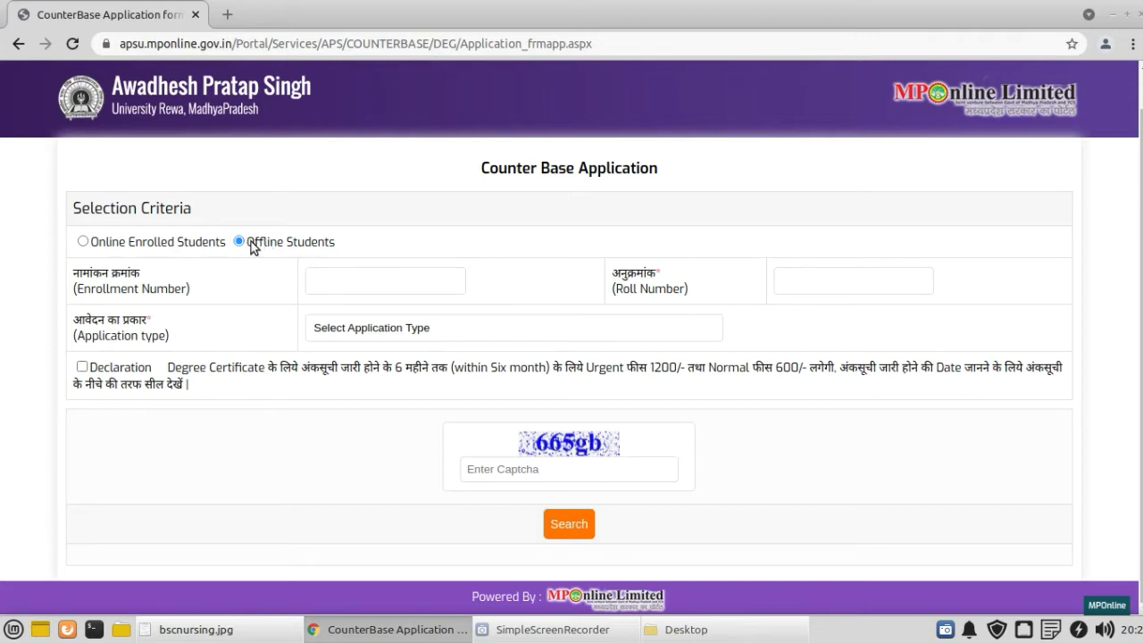
Step: Enter the student's enrollment number as read from the marksheet
left_click_drag(251, 242, 342, 245)
left_click(320, 395)
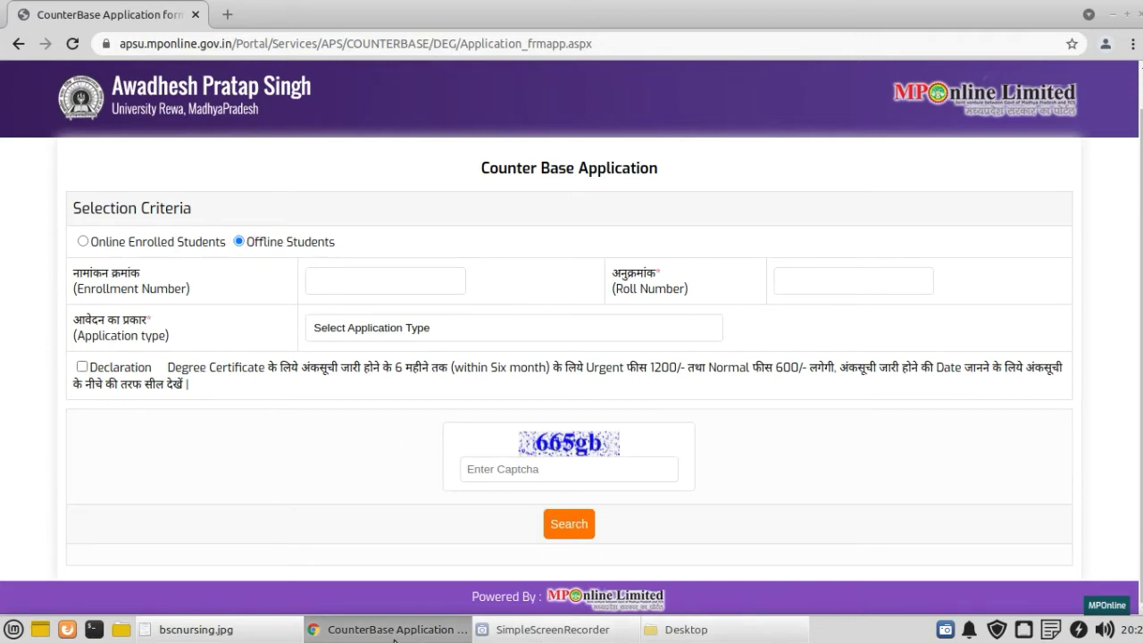
left_click(222, 631)
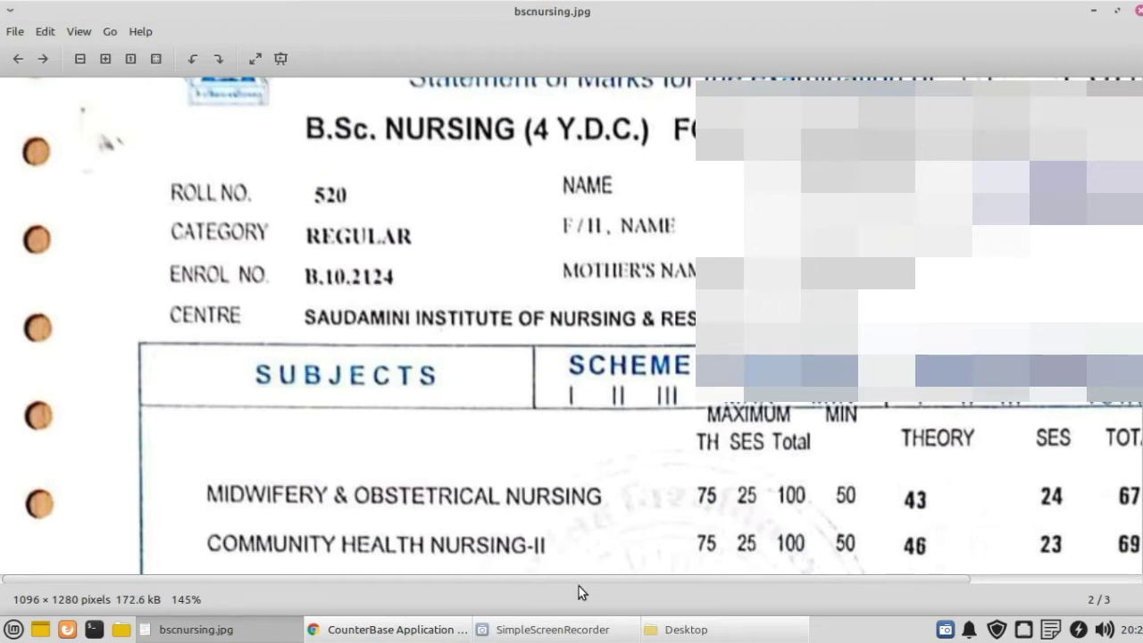
left_click(384, 629)
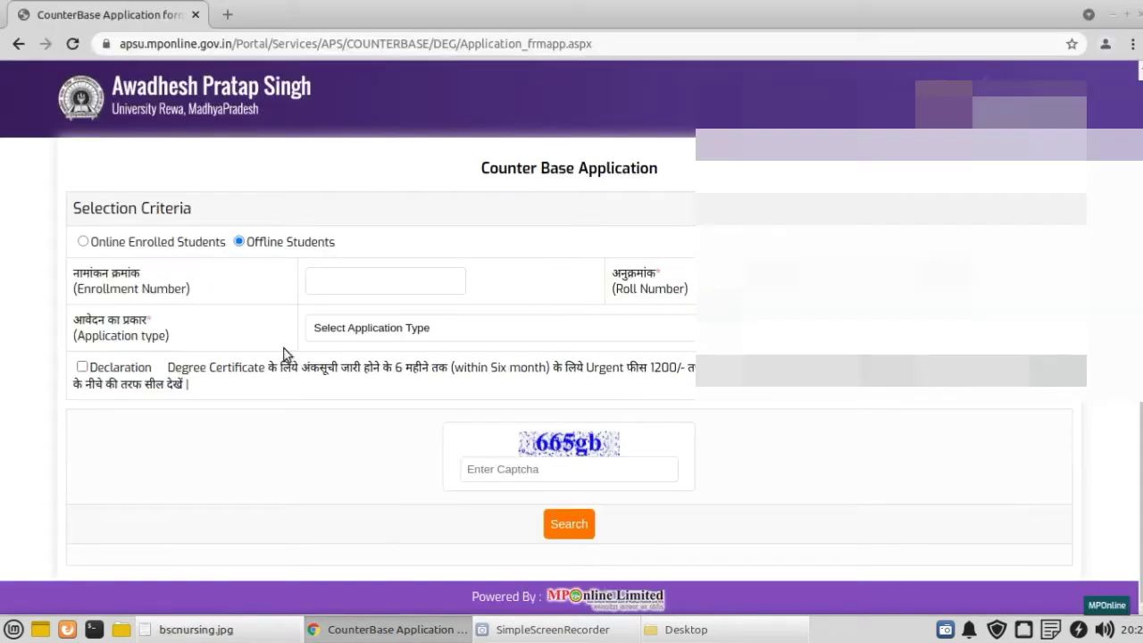
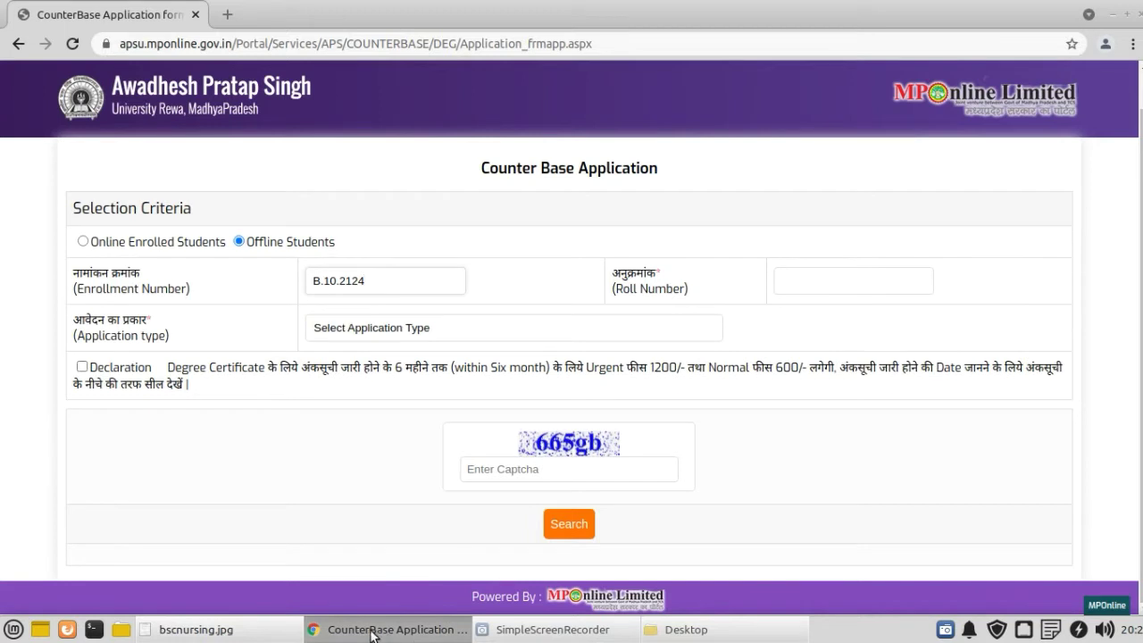
Step: Check the marksheet again and fill in the student's roll number
left_click(371, 630)
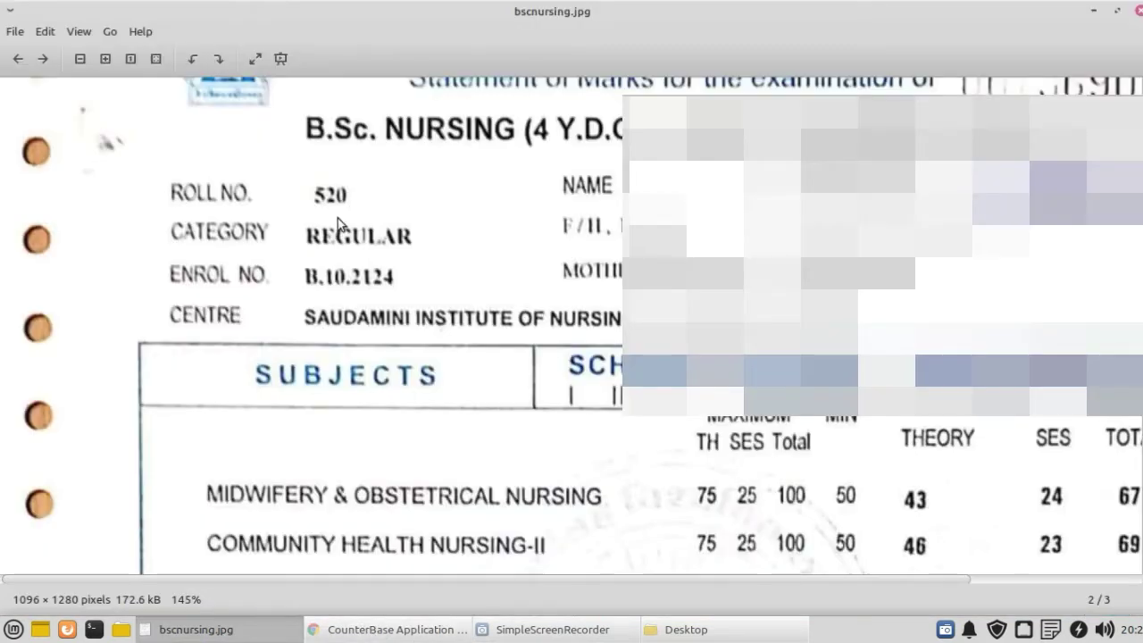
left_click(272, 618)
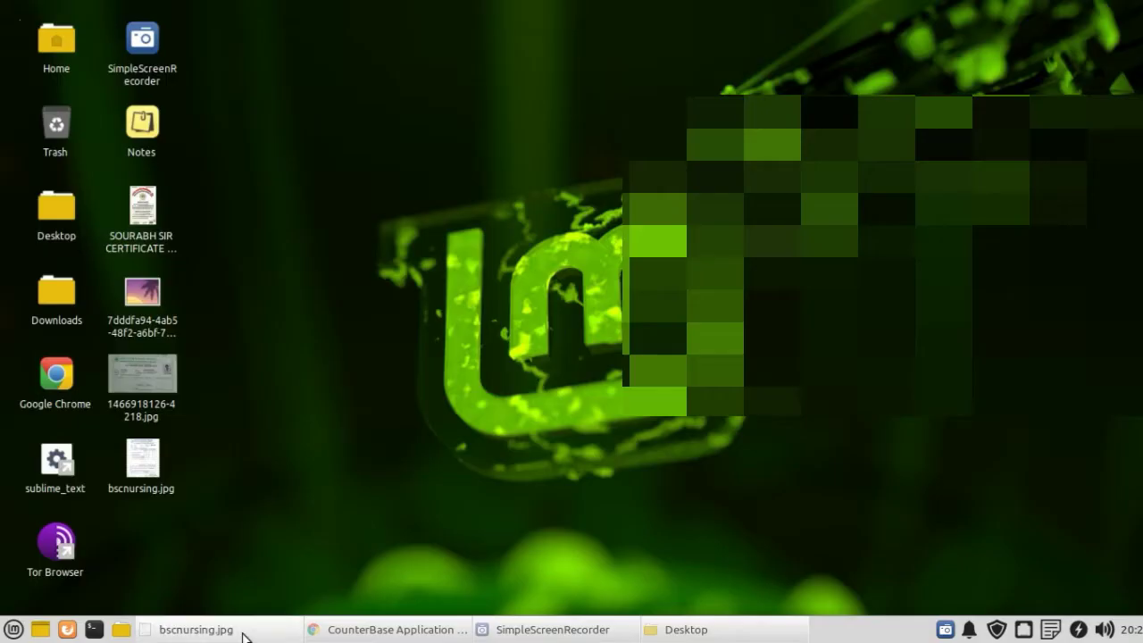
left_click(416, 631)
left_click(884, 286)
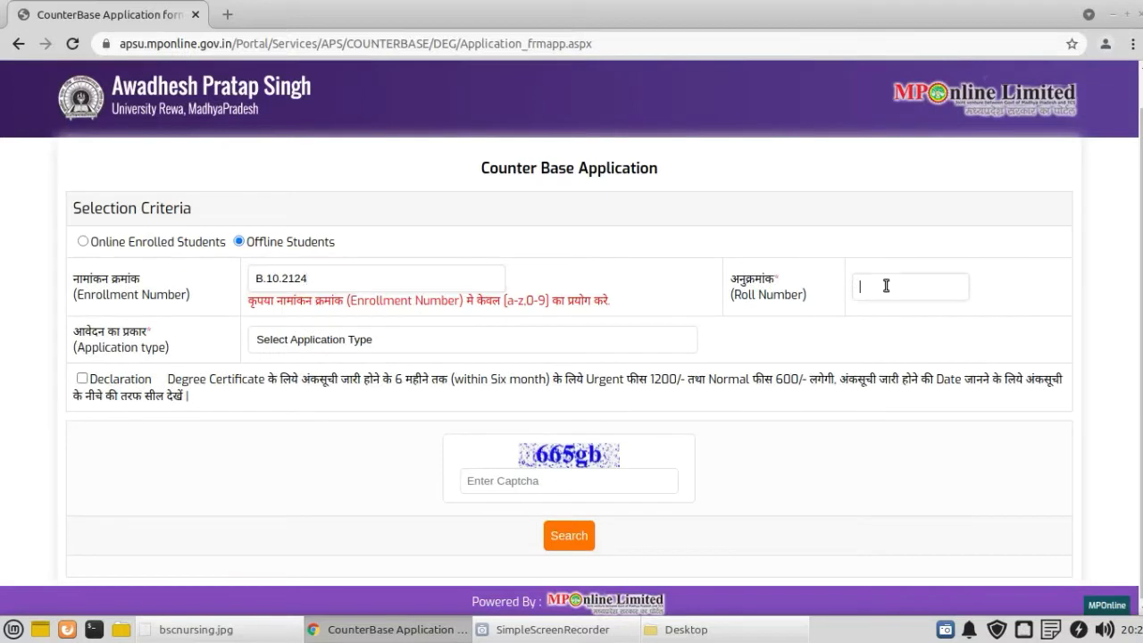
type("520")
Step: Remove both dots from the enrollment number to clear the format warning
left_click_drag(317, 301, 609, 294)
left_click(630, 300)
left_click_drag(265, 301, 587, 301)
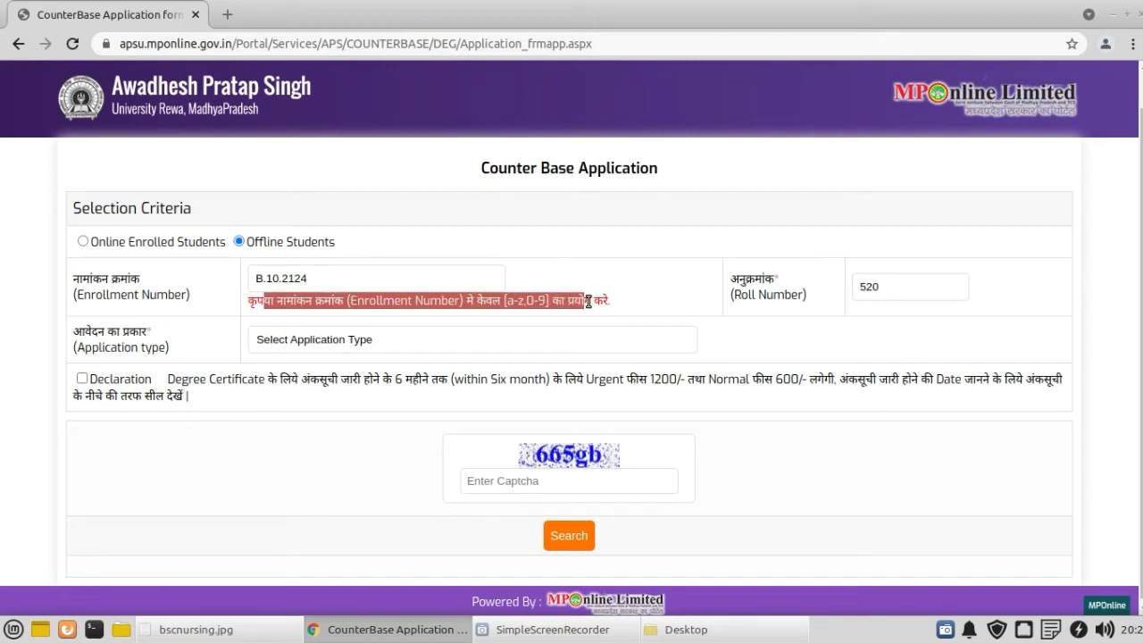
left_click(588, 301)
left_click(267, 278)
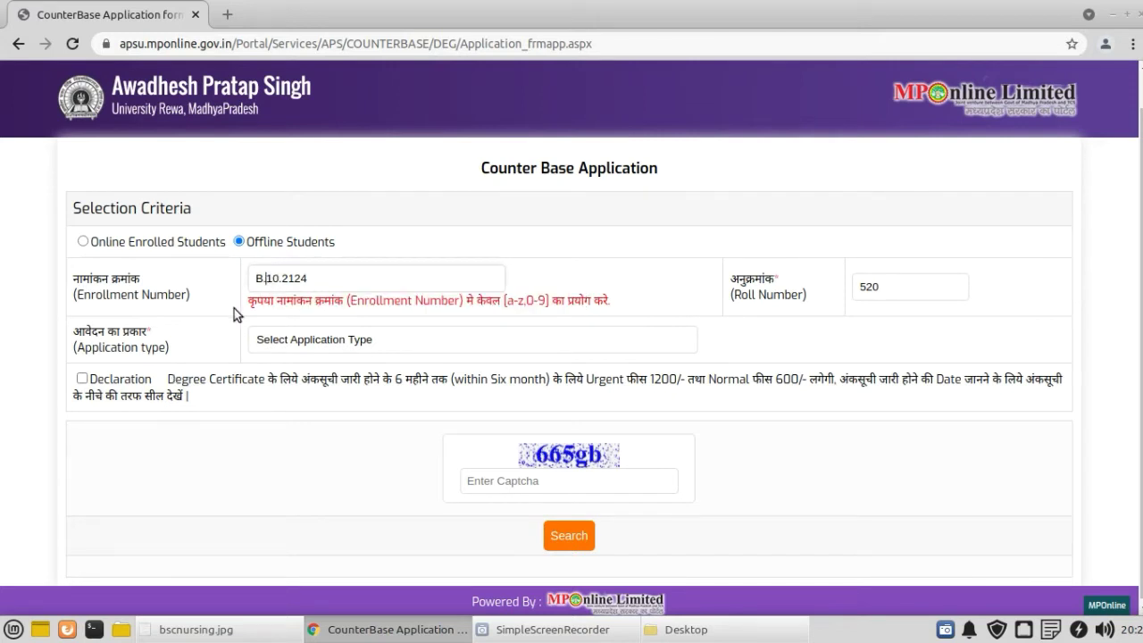
key("BackSpace")
key("Right")
key("Right")
key("Right")
key("BackSpace")
left_click(217, 293)
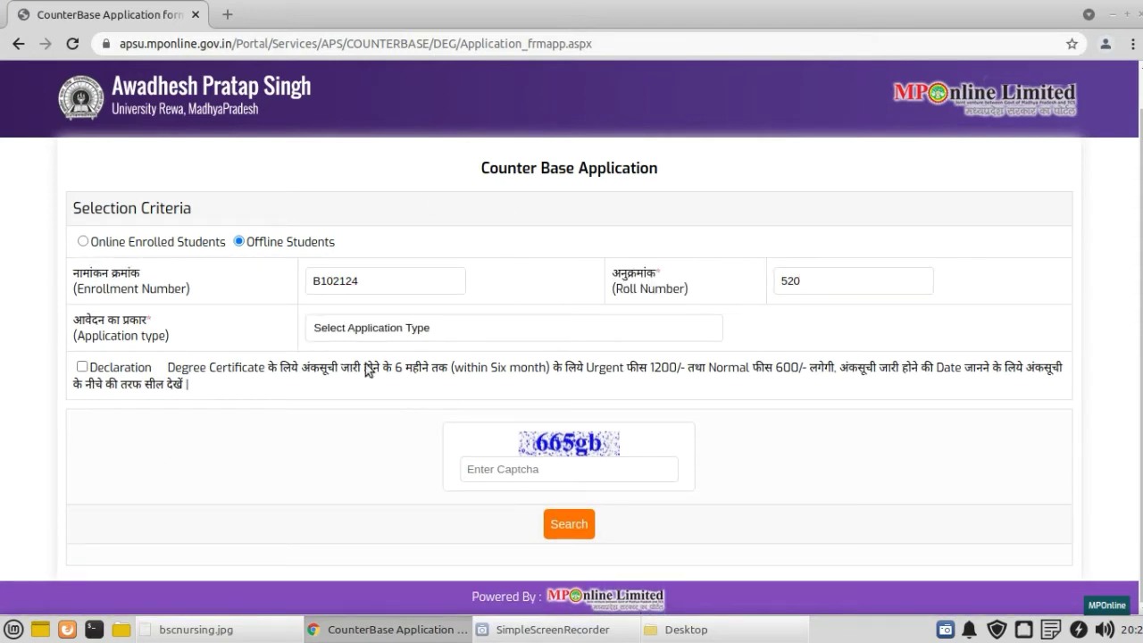
left_click(364, 333)
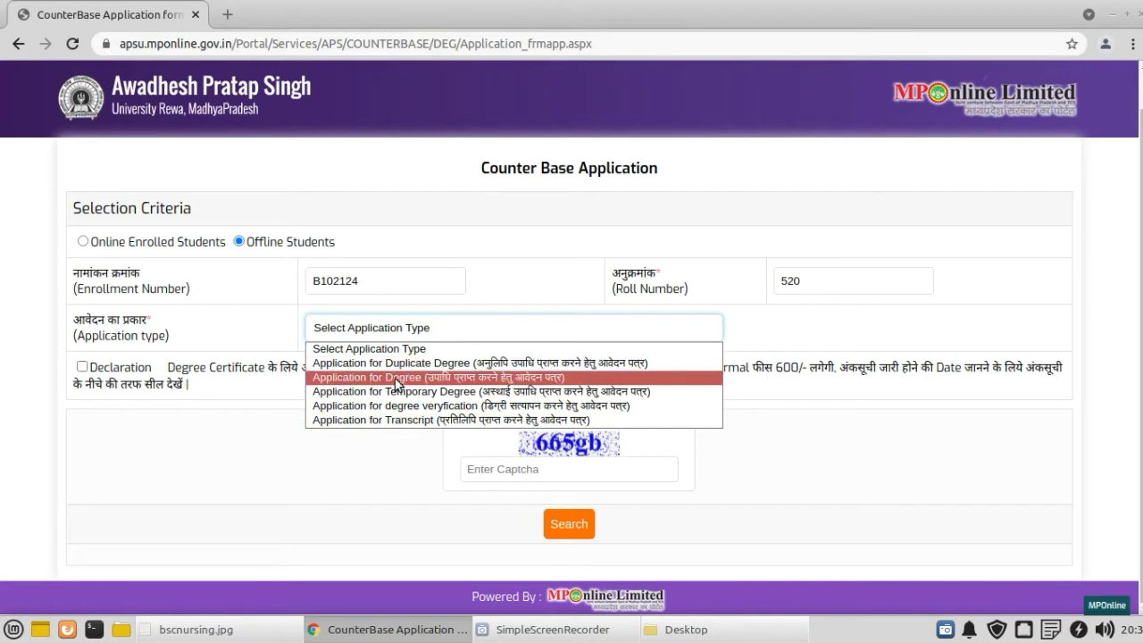
Step: Choose Application for Degree, tick the declaration, enter the captcha and run the search
left_click(399, 379)
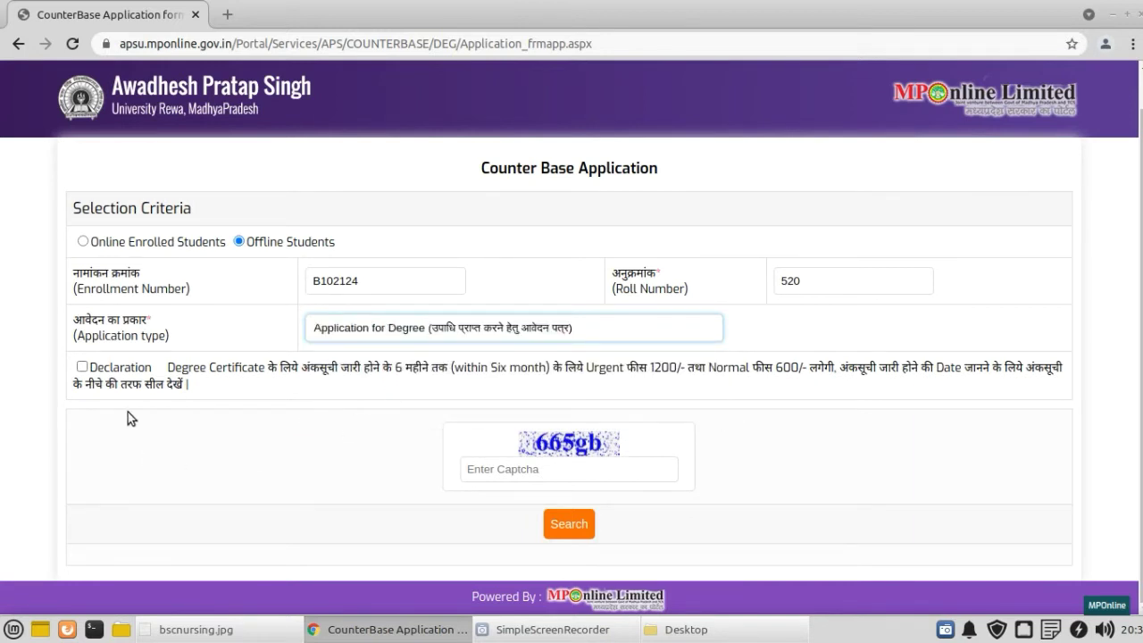
left_click(82, 367)
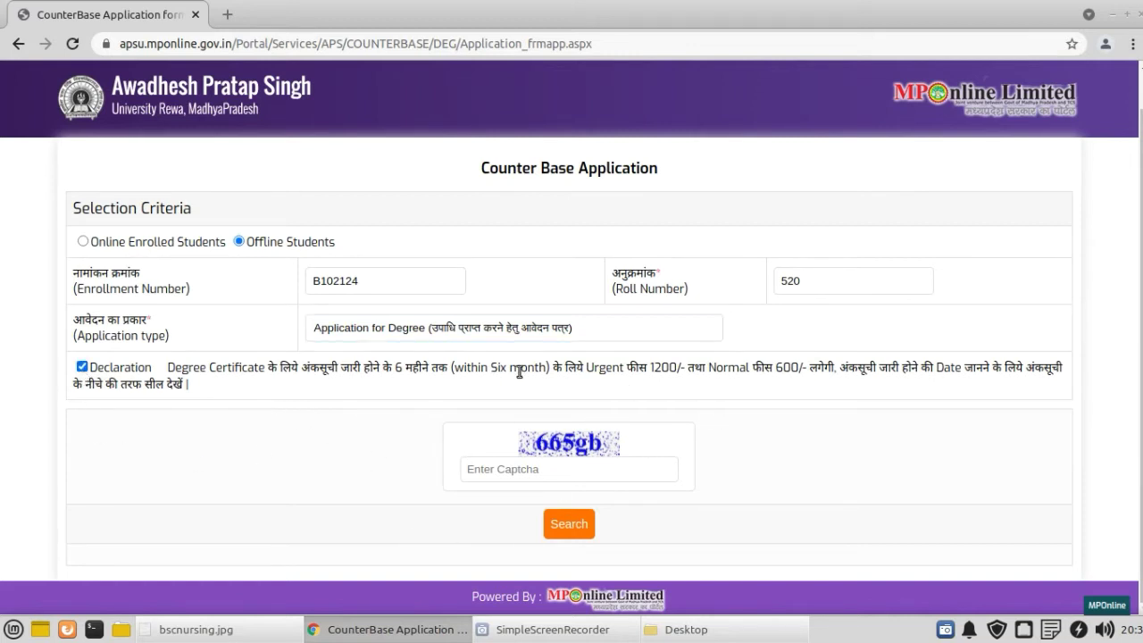
left_click_drag(599, 368, 992, 370)
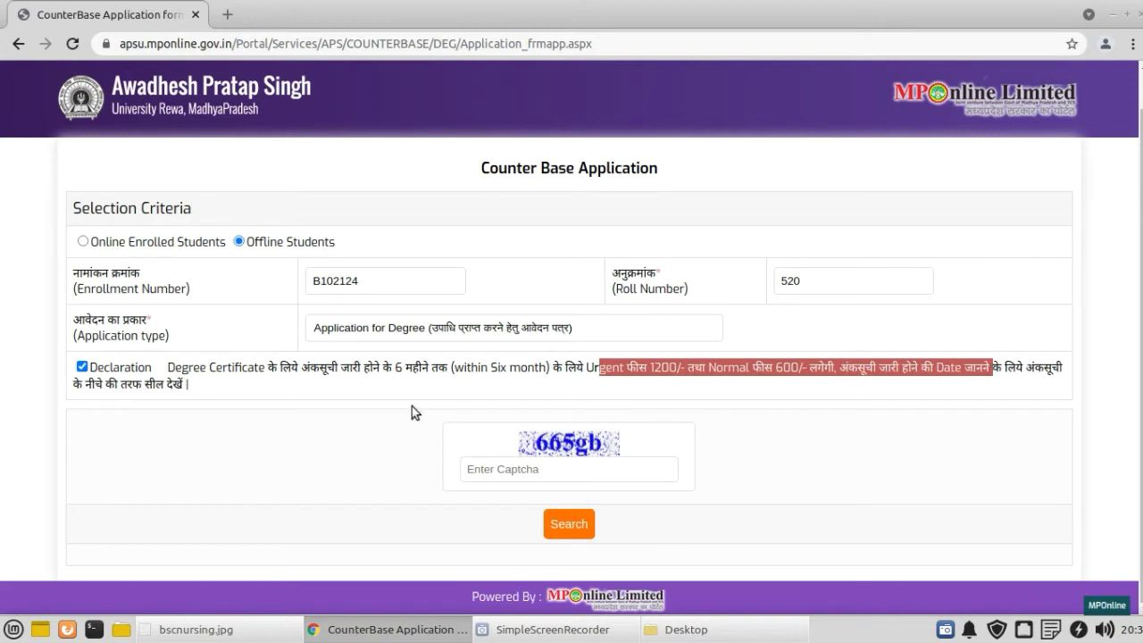
left_click(506, 468)
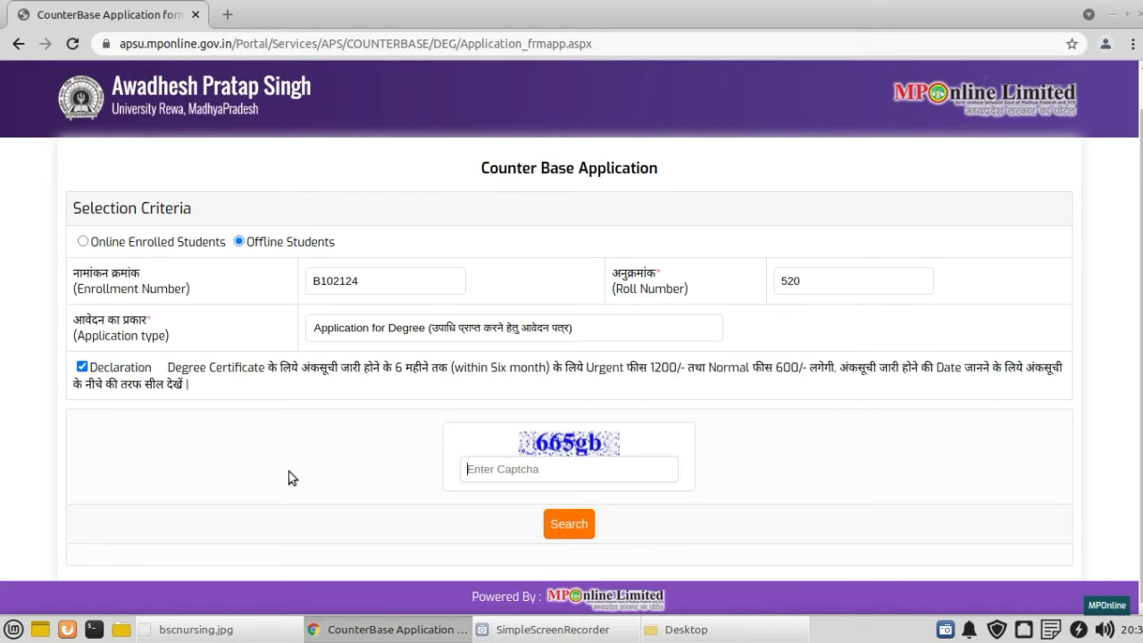
type("665gb")
left_click(561, 527)
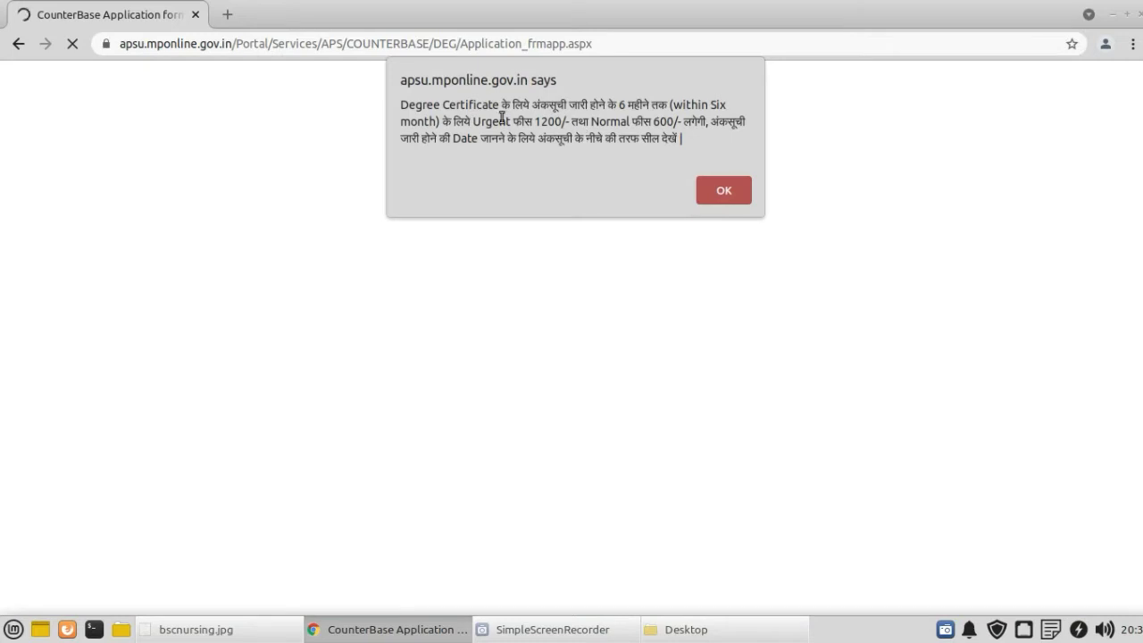
left_click_drag(435, 104, 757, 143)
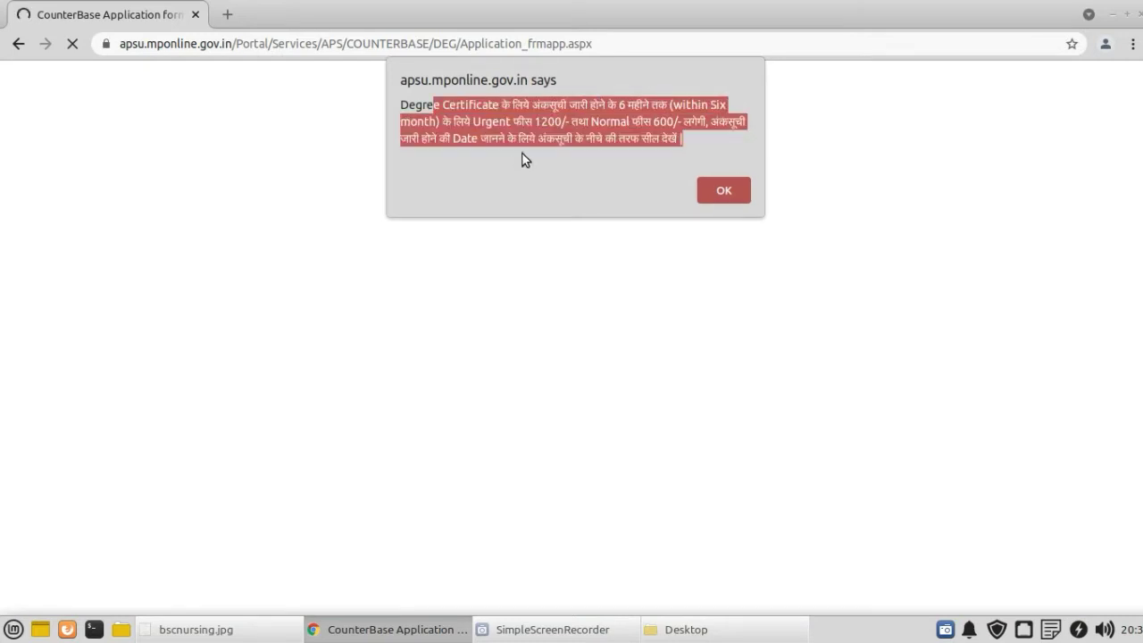
left_click(525, 122)
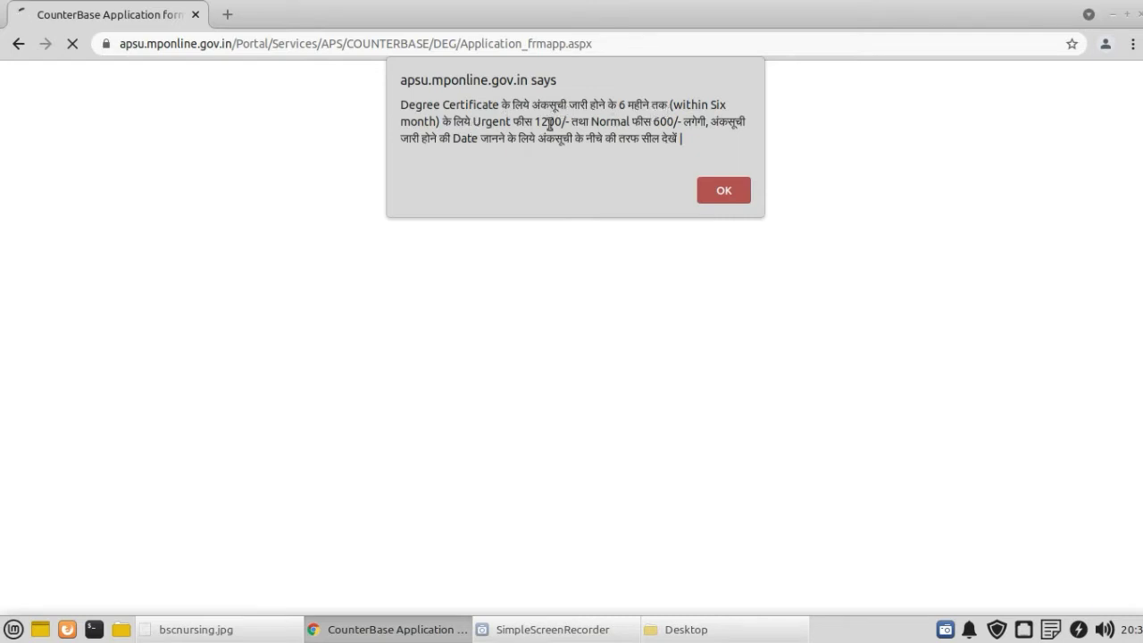
left_click_drag(566, 122, 537, 122)
left_click_drag(653, 122, 678, 124)
left_click_drag(562, 141, 683, 141)
Step: Dismiss the fee notice and review the prefilled student, father and mother names in English and Hindi
left_click(705, 194)
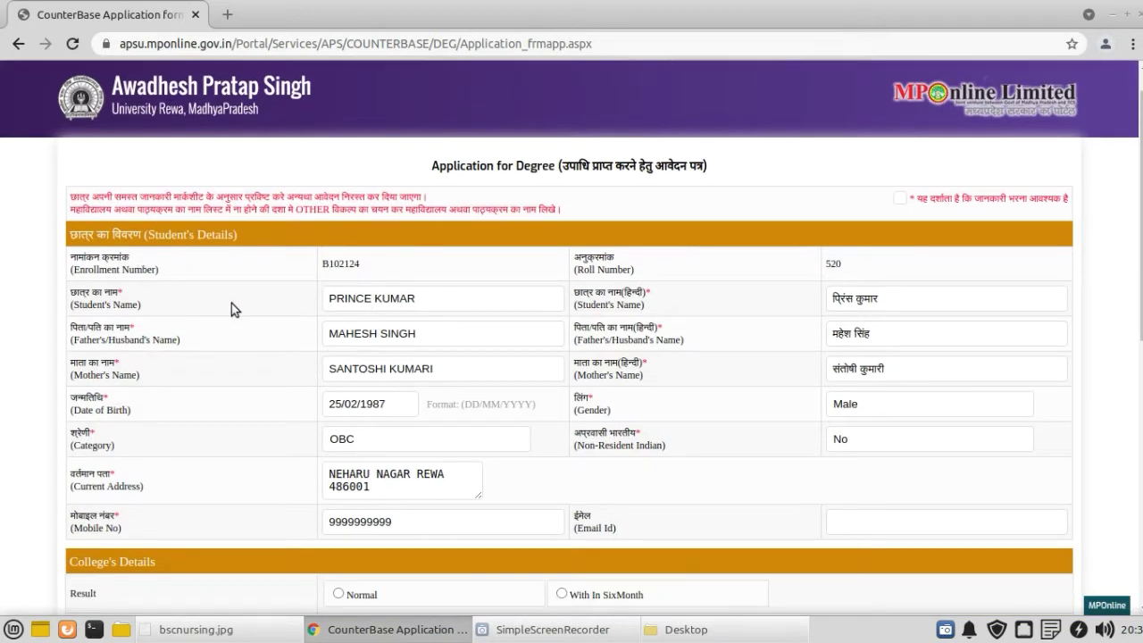
scroll(231, 309, "down", 1)
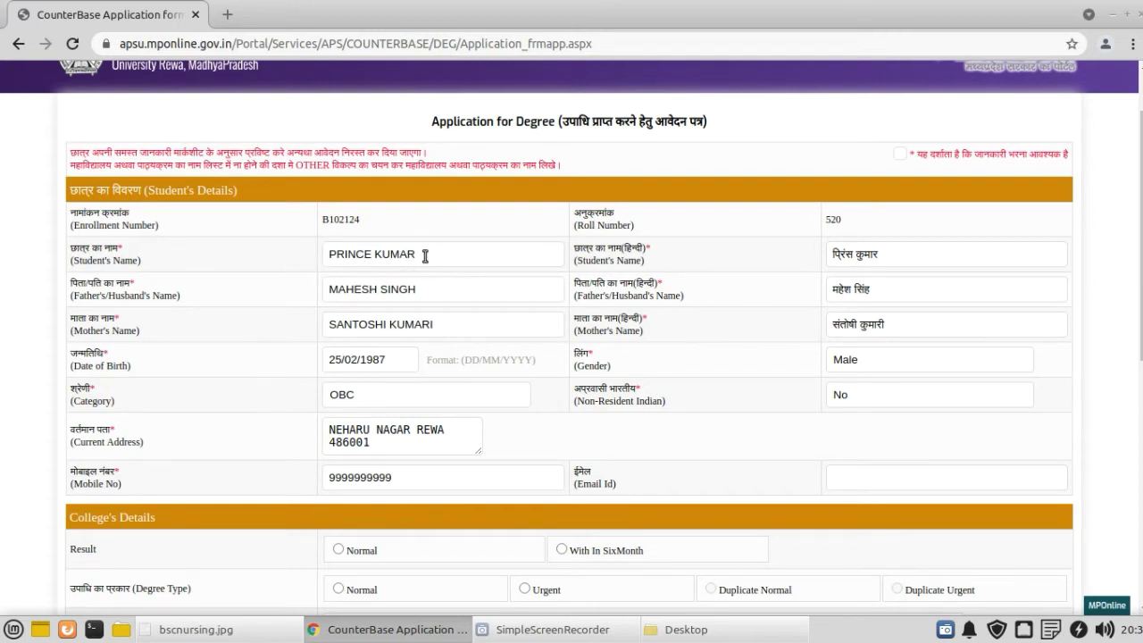
left_click_drag(426, 256, 279, 257)
left_click_drag(427, 288, 242, 294)
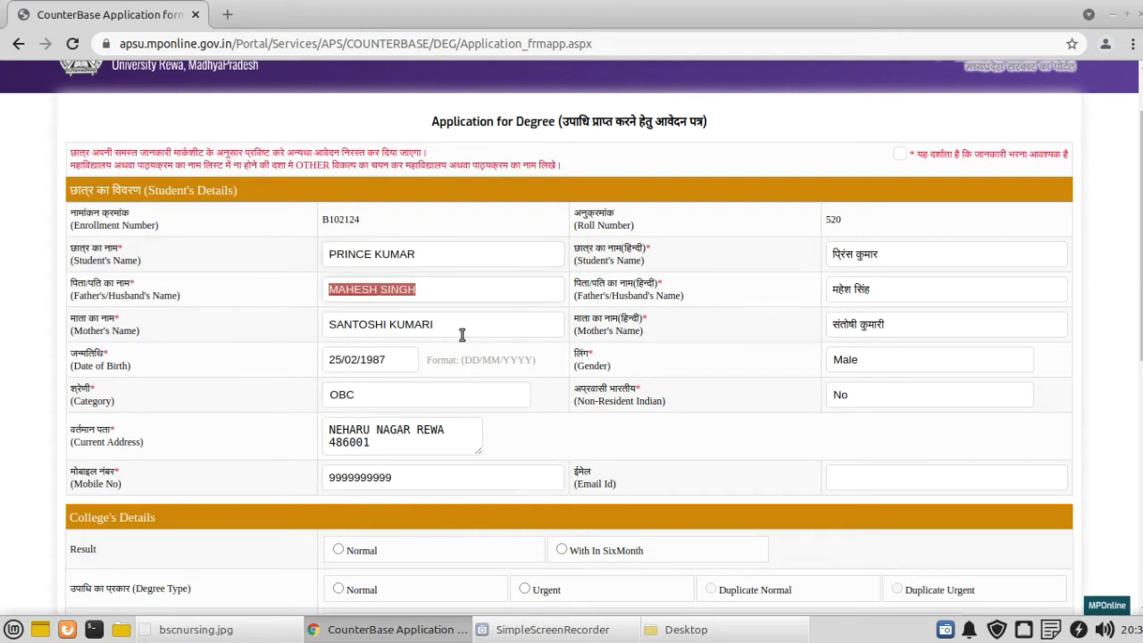
left_click_drag(462, 331, 220, 332)
left_click(218, 330)
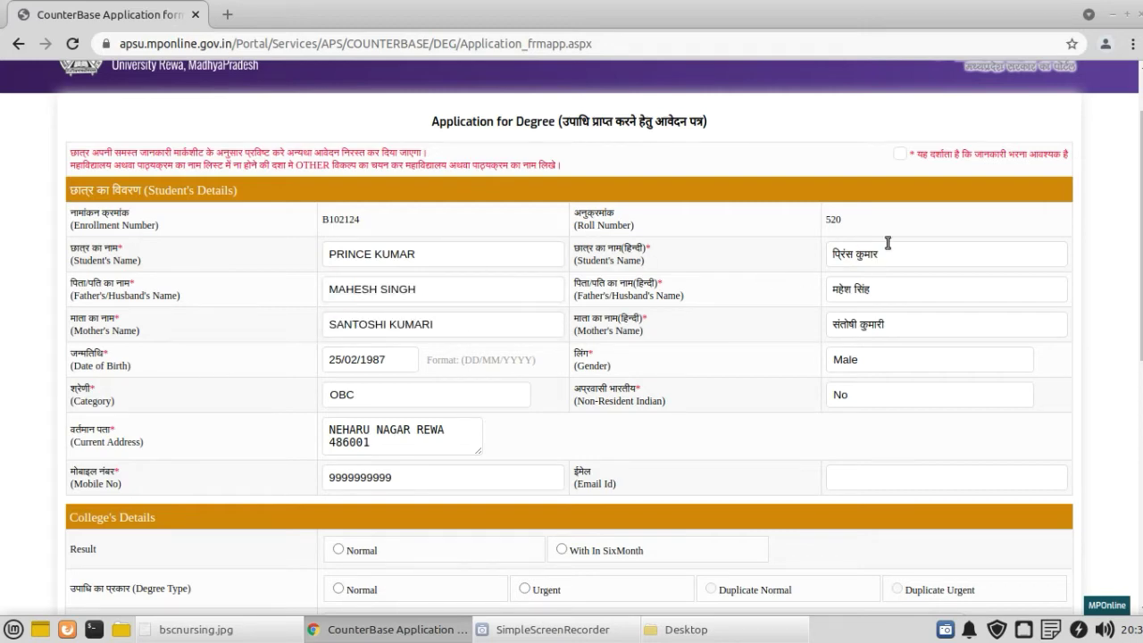
left_click_drag(884, 255, 760, 261)
left_click_drag(878, 287, 739, 299)
left_click(898, 324)
Step: Set Category to OBC and Non-Resident Indian to No
left_click(355, 399)
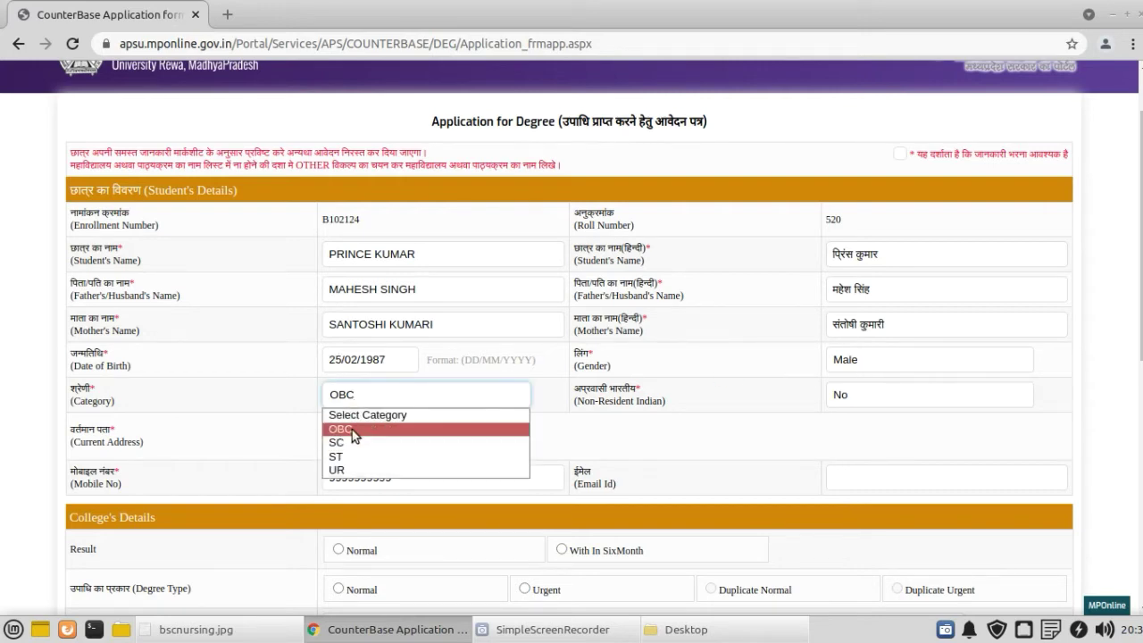
left_click(352, 430)
left_click(875, 397)
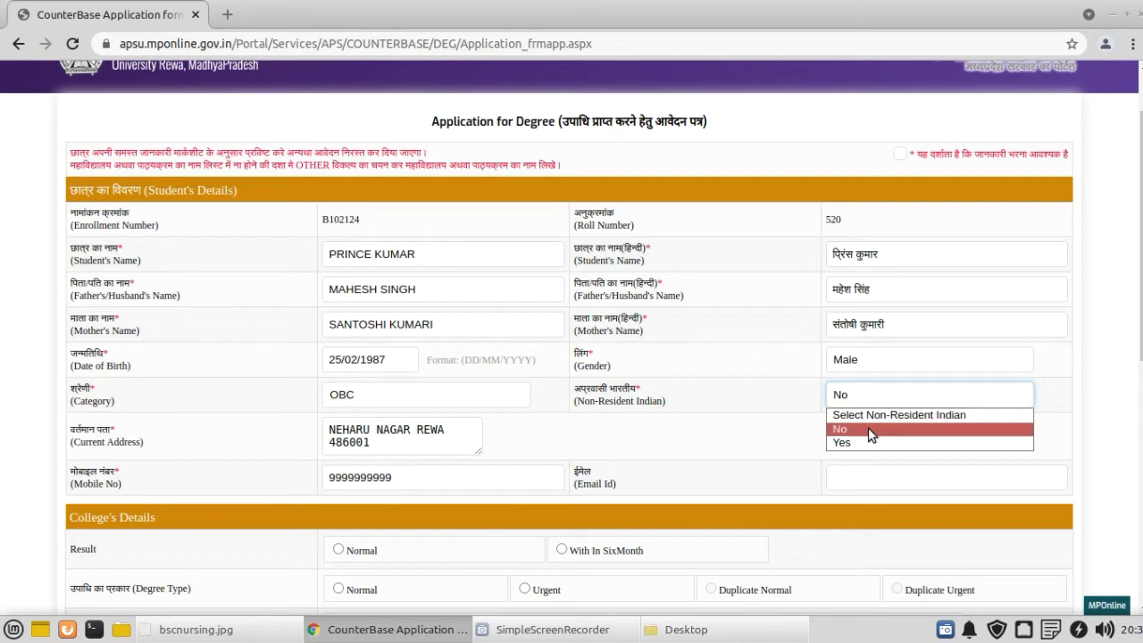
left_click(835, 429)
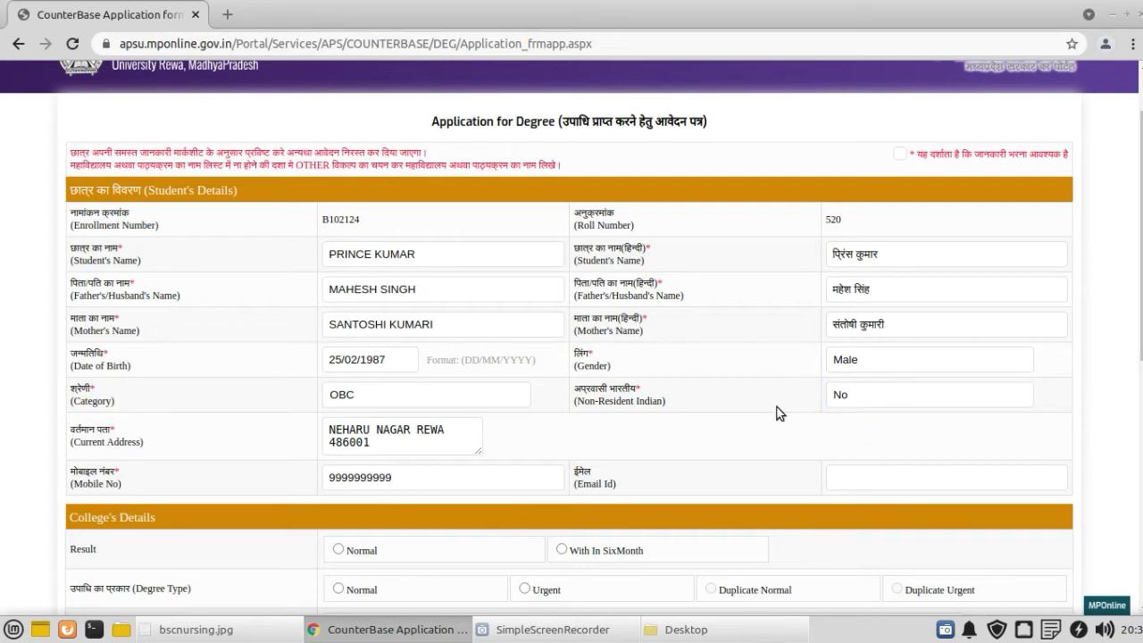
Step: Enlarge the Current Address box, then add and remove a trial mobile line in it
scroll(982, 388, "down", 1)
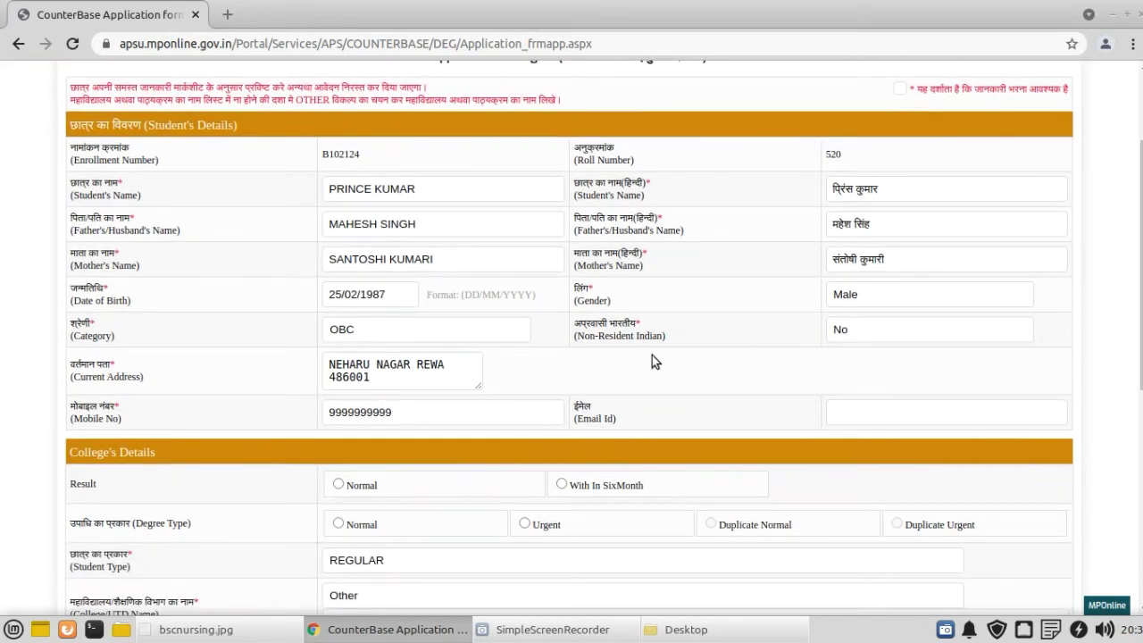
left_click(421, 383)
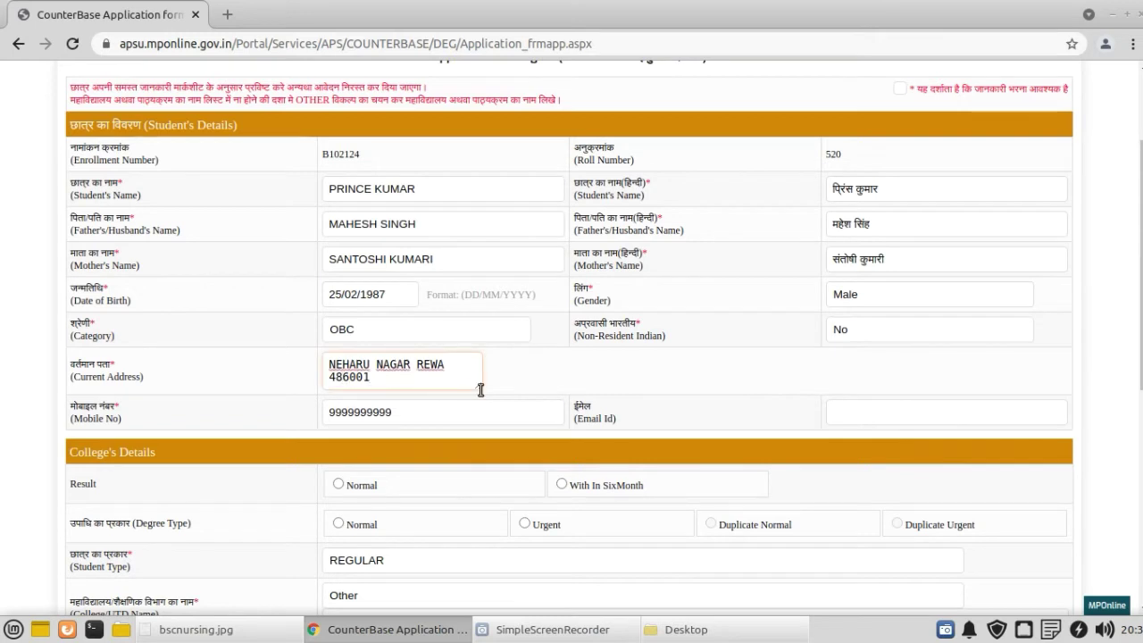
left_click_drag(480, 390, 526, 429)
left_click_drag(330, 364, 515, 362)
left_click(515, 363)
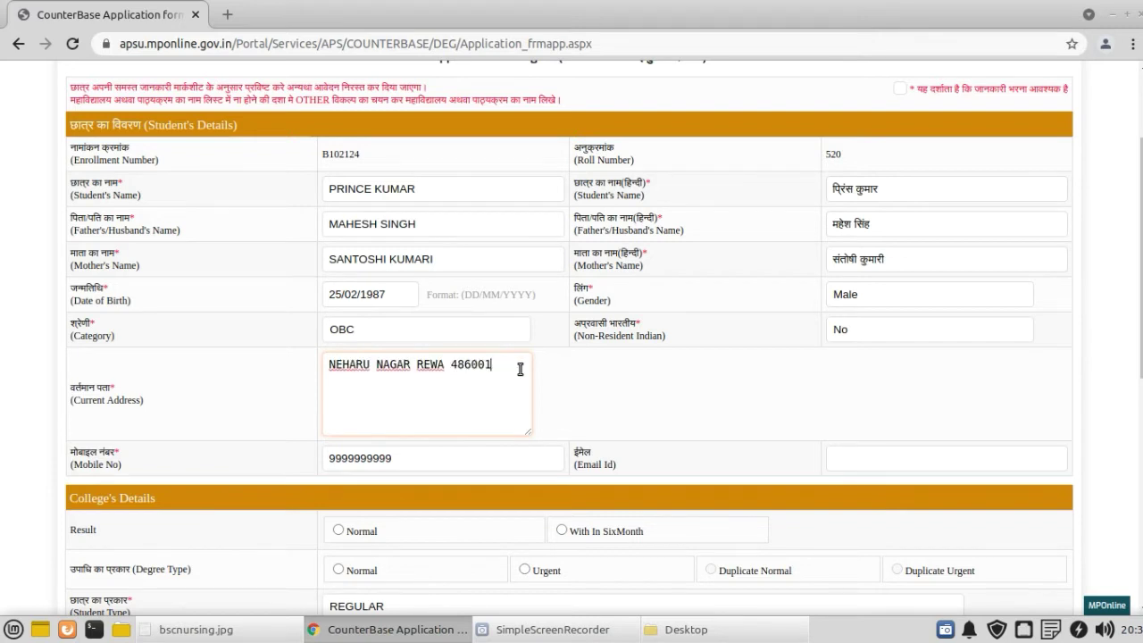
key("Return")
type("MOB 52525252525")
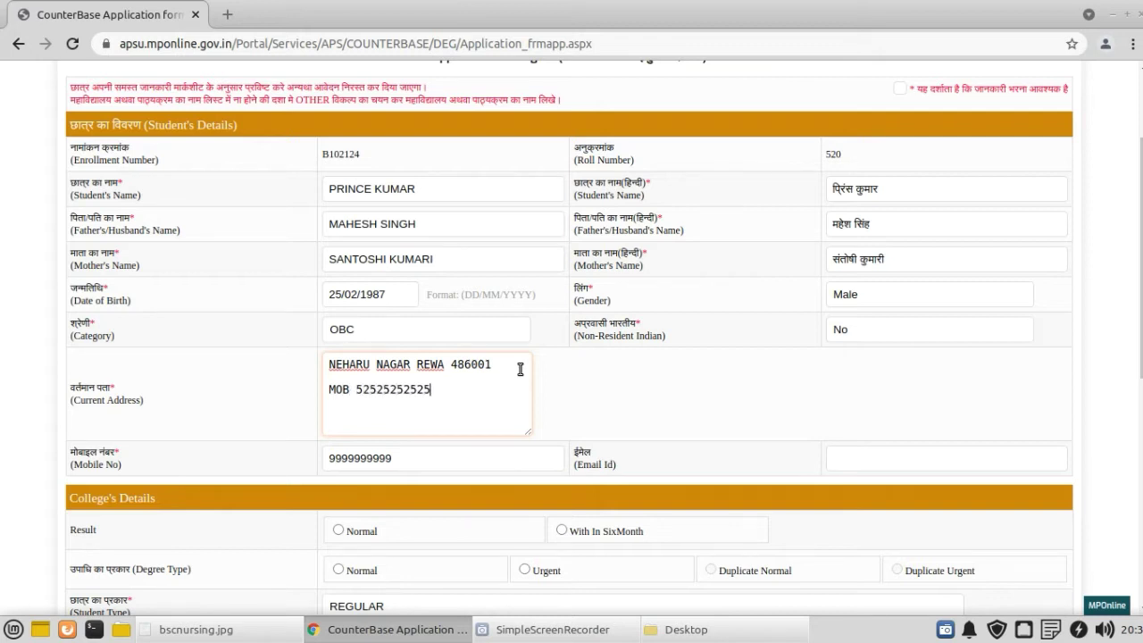
left_click(204, 434)
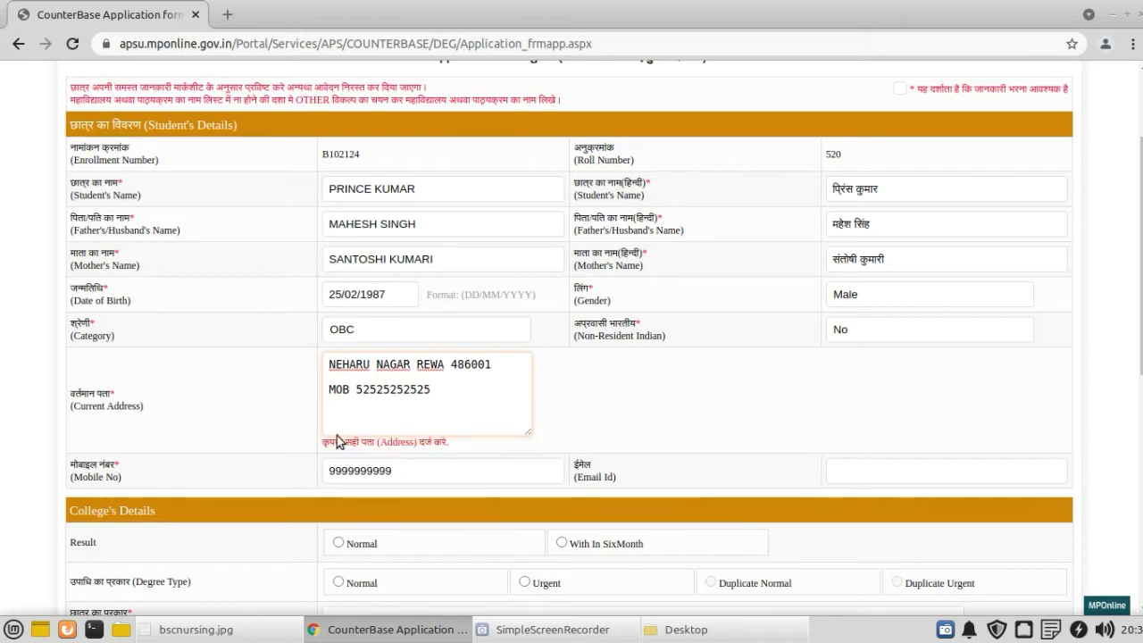
left_click(441, 393)
left_click_drag(441, 393, 313, 390)
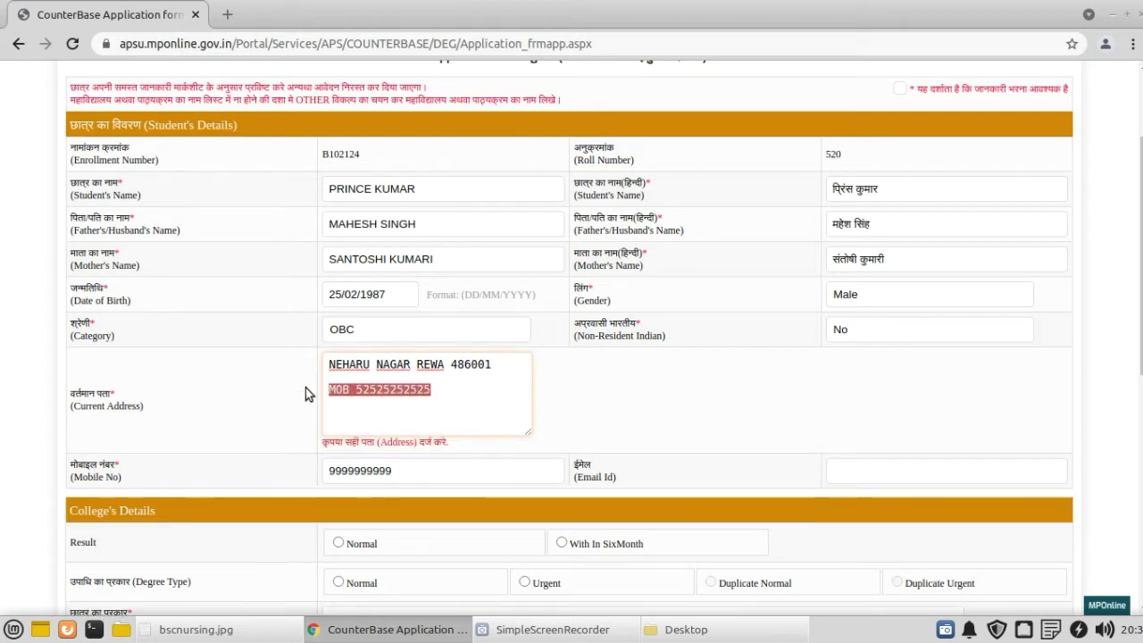
key("BackSpace")
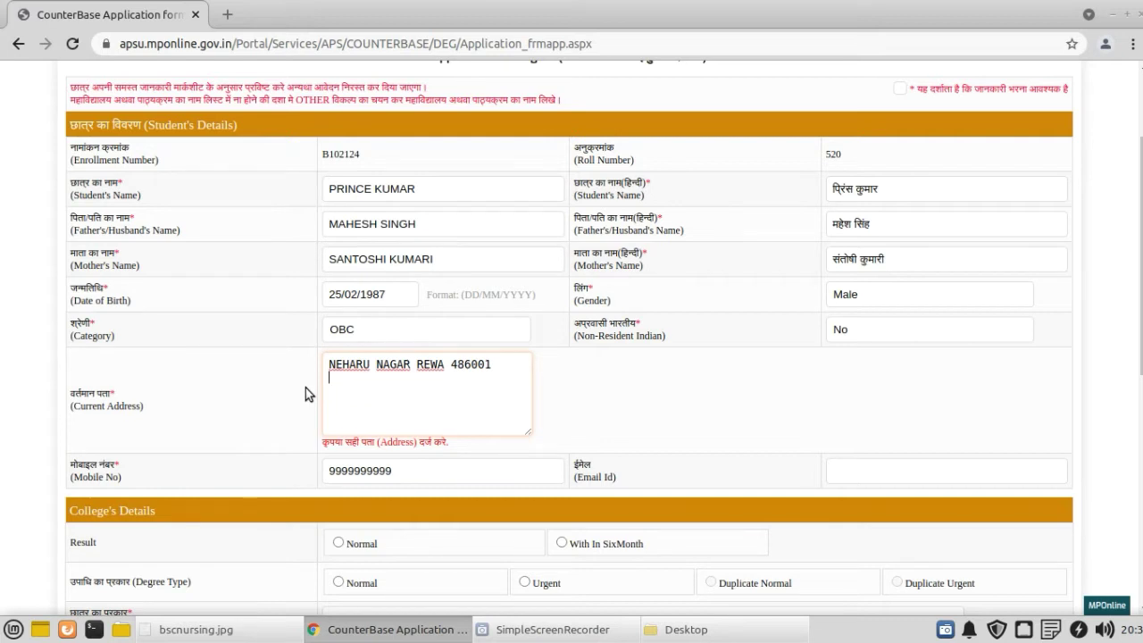
key("BackSpace")
left_click(281, 472)
Step: Clear the Mobile No field and re-enter the mobile number
left_click_drag(396, 459, 289, 458)
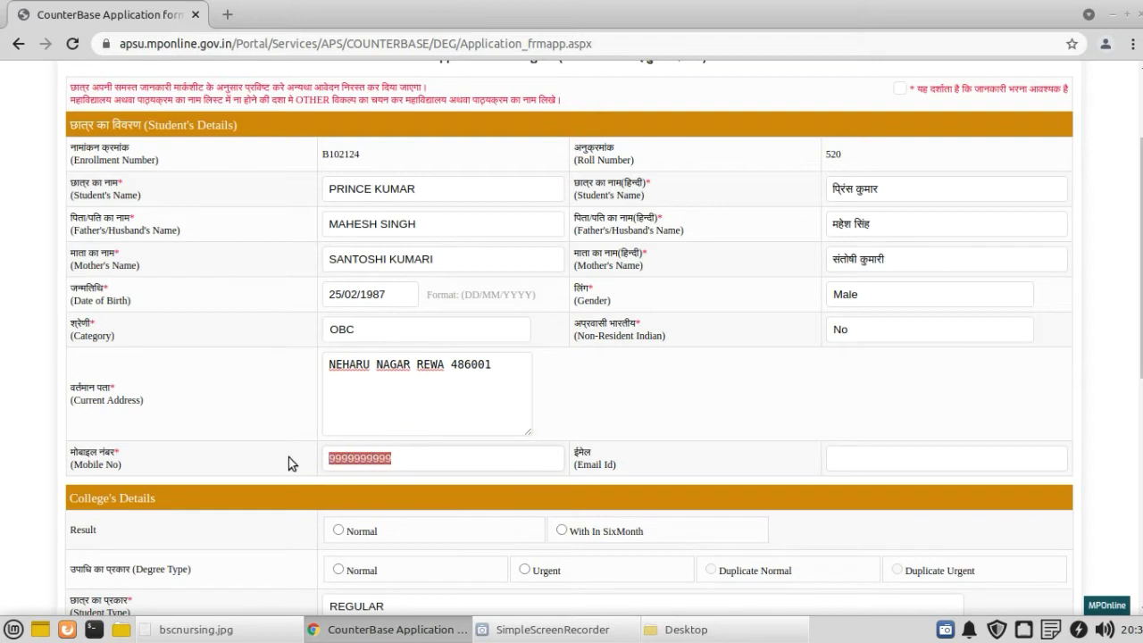
left_click(394, 463)
left_click_drag(402, 461, 295, 460)
key("BackSpace")
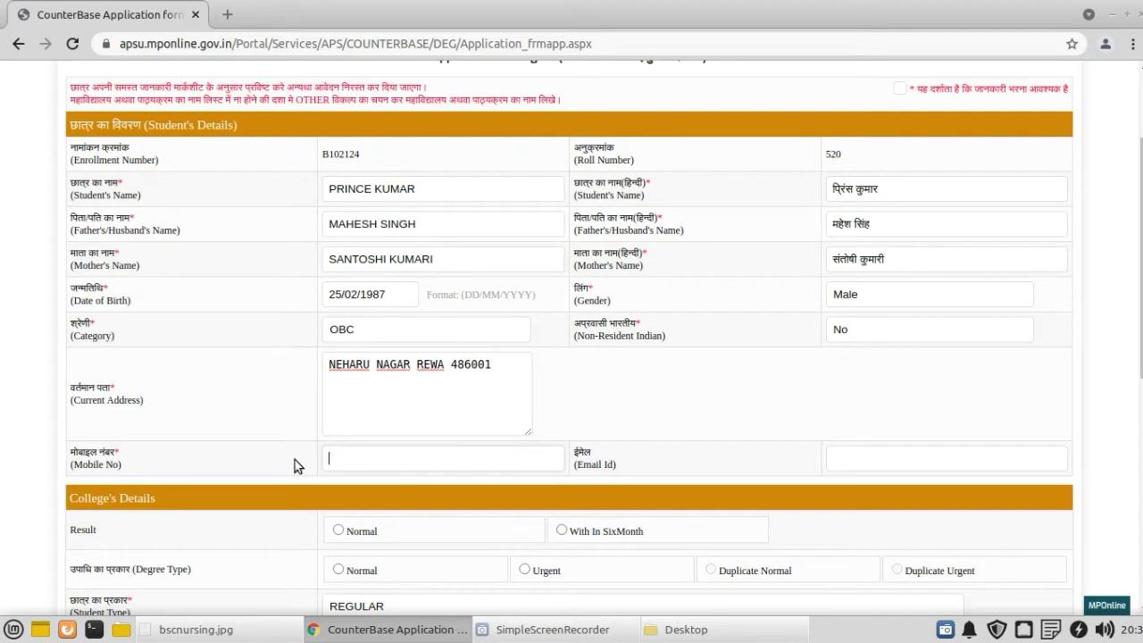
type("9999999999")
left_click(370, 401)
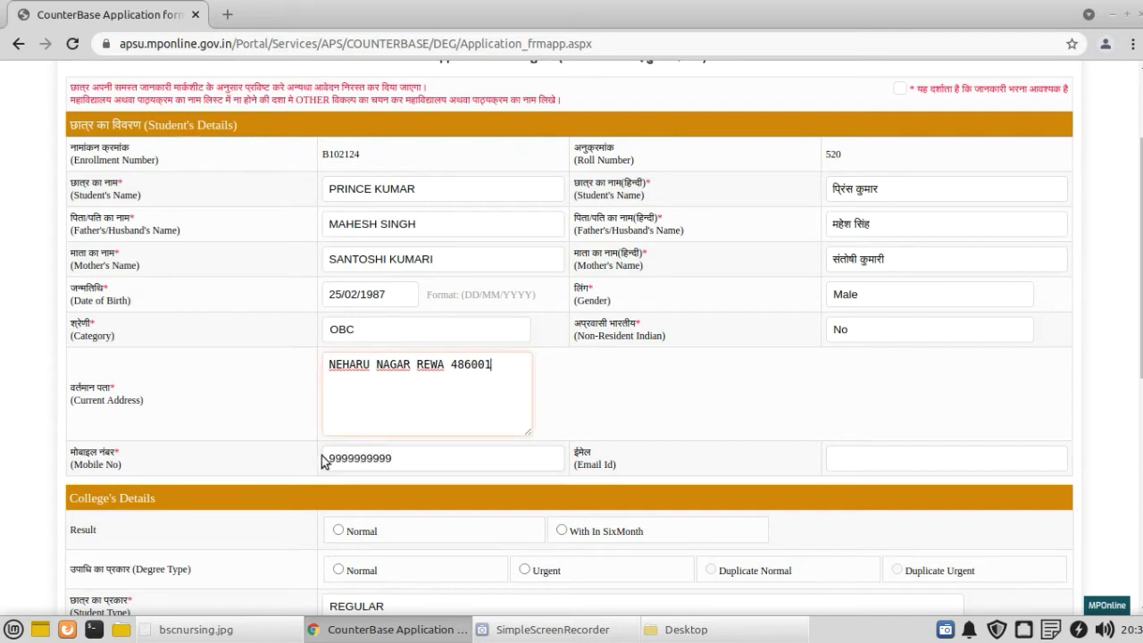
scroll(243, 412, "down", 1)
left_click(834, 404)
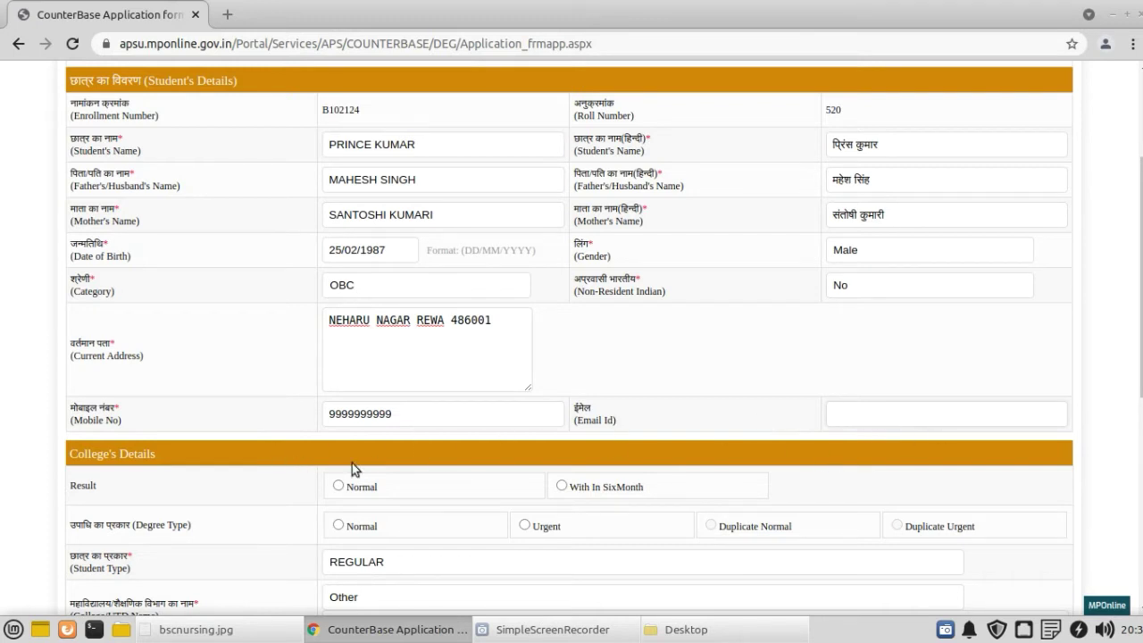
Step: Set Result and Degree Type to Normal, lowering the Application Fee from 600 to 300
scroll(236, 464, "down", 1)
scroll(237, 458, "down", 3)
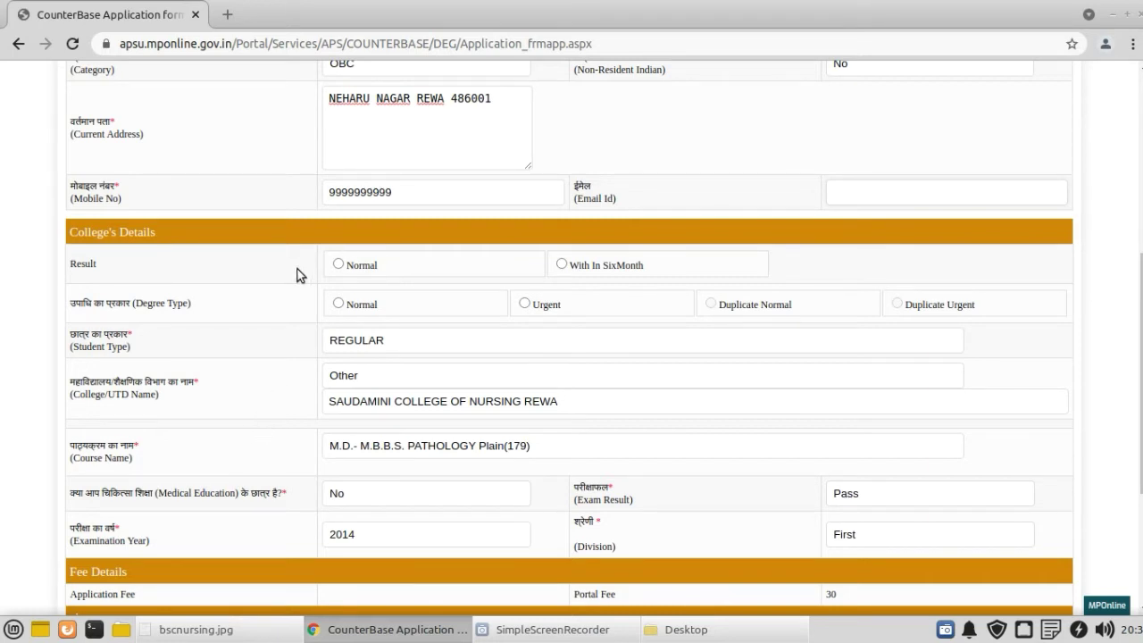
left_click_drag(105, 232, 201, 258)
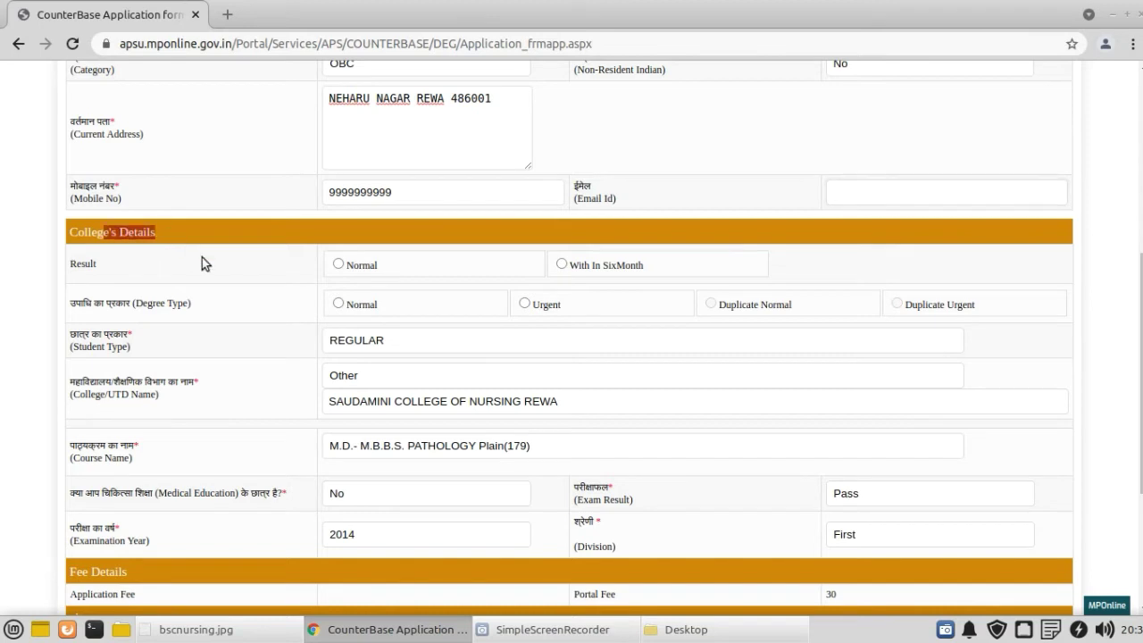
left_click(202, 257)
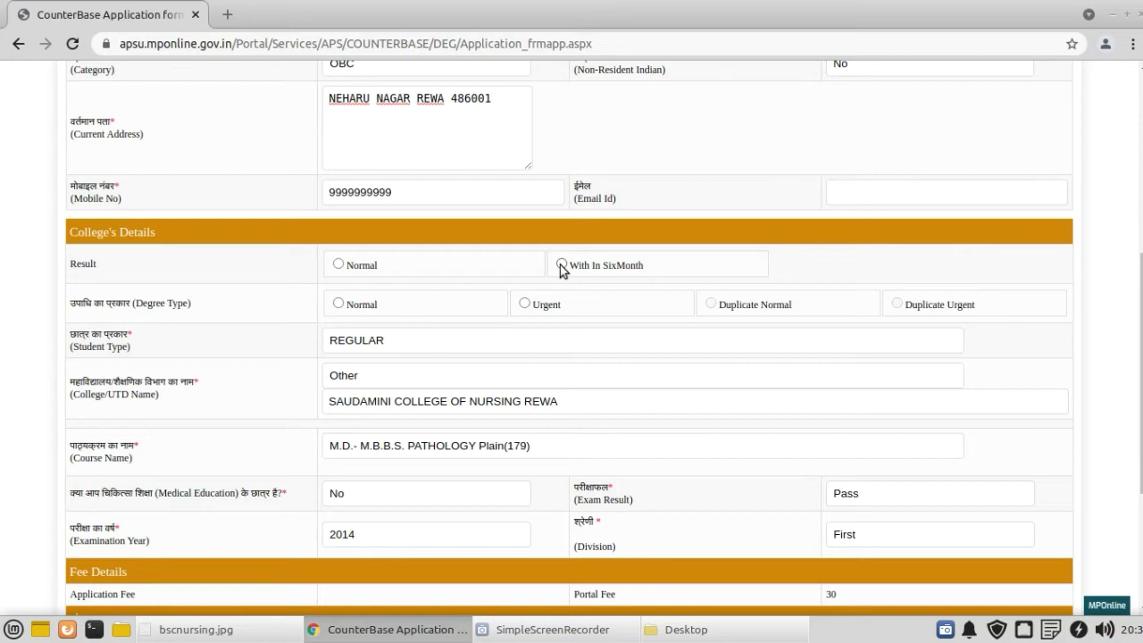
left_click(561, 264)
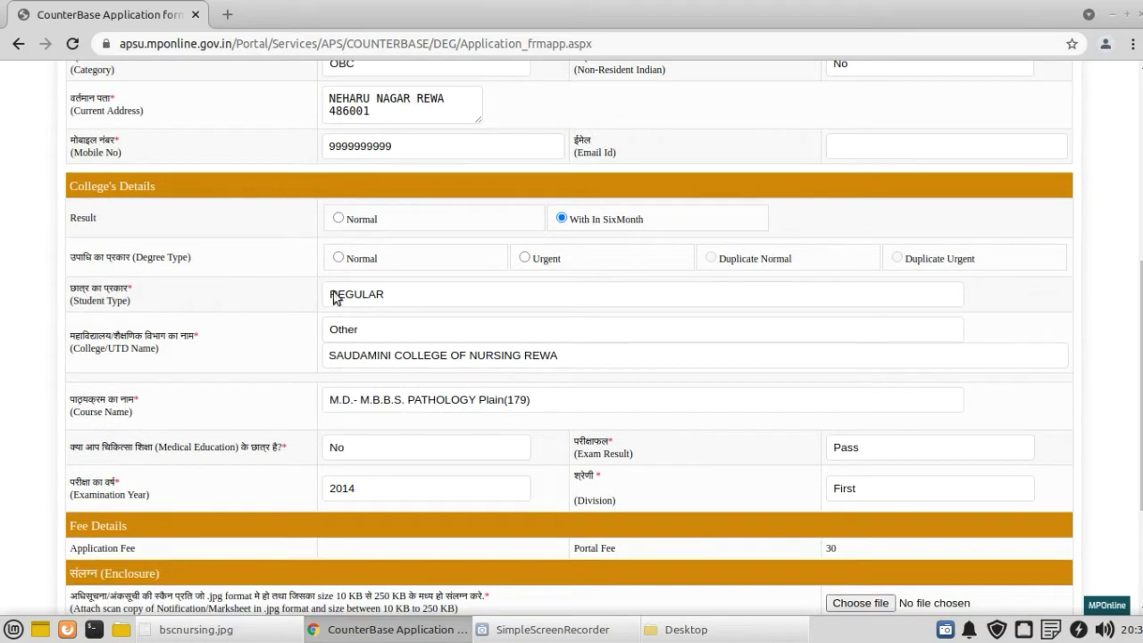
left_click(338, 257)
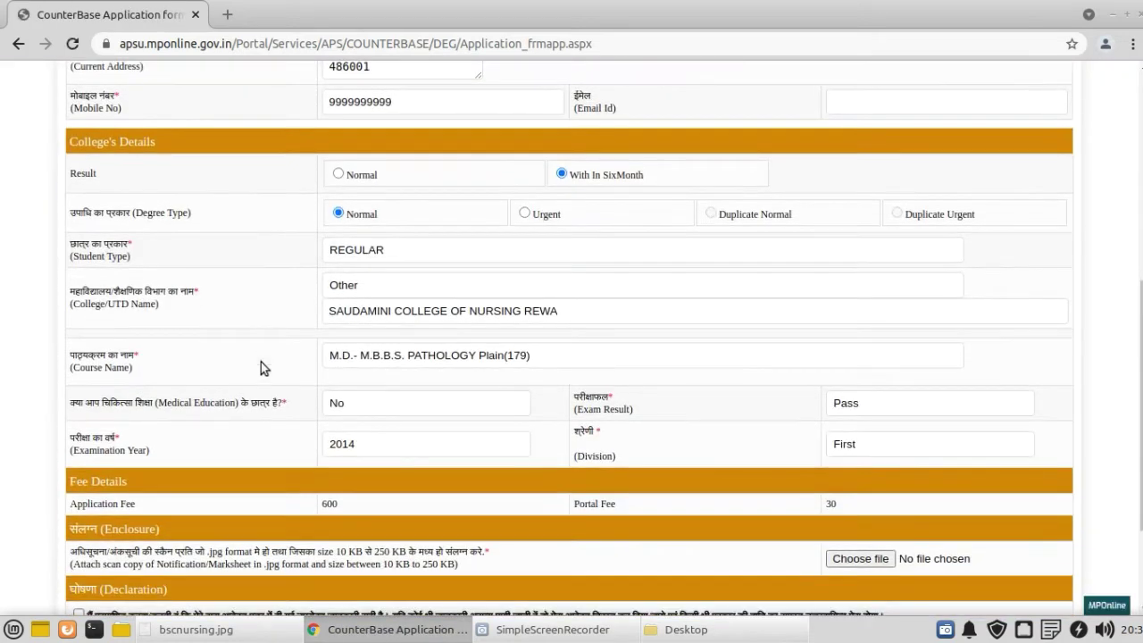
double_click(125, 504)
left_click_drag(320, 506, 351, 506)
left_click(339, 174)
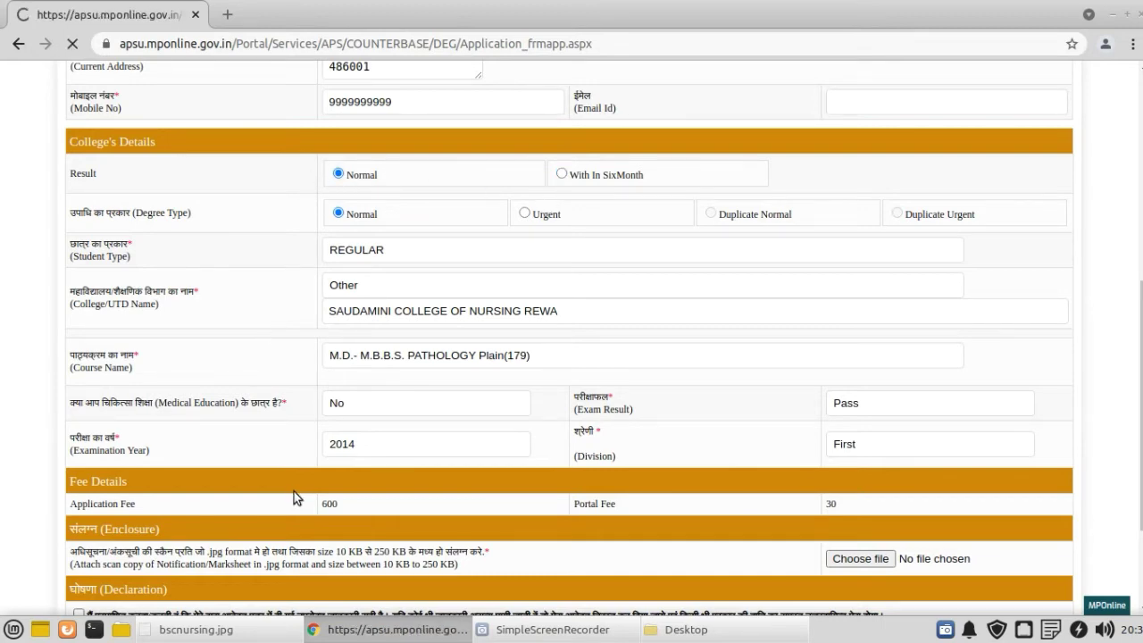
scroll(294, 497, "down", 1)
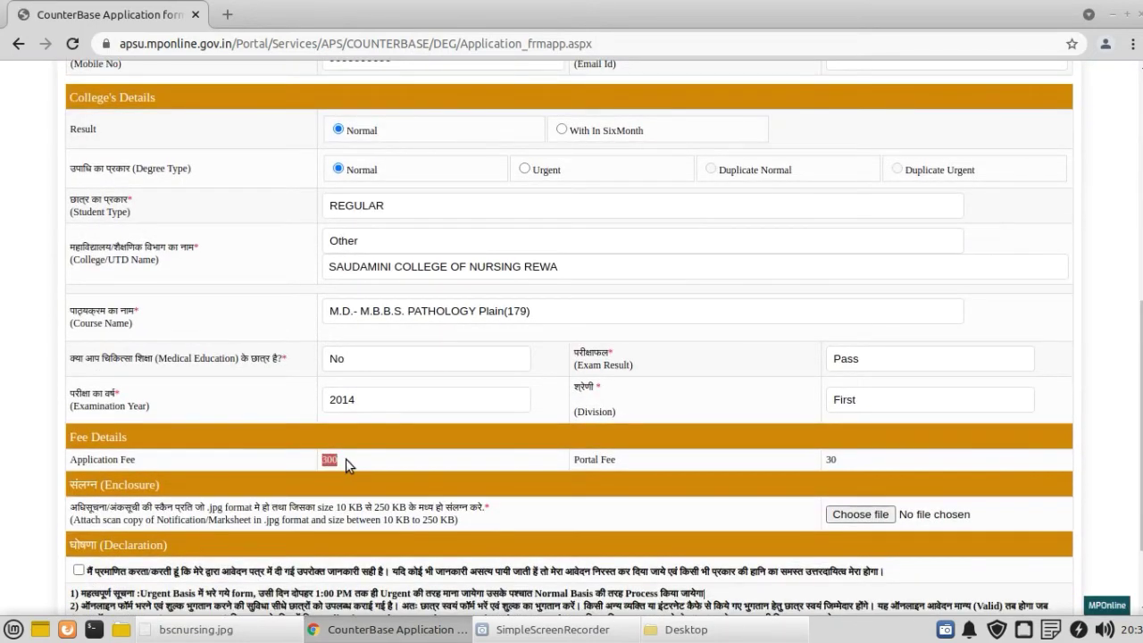
left_click(348, 465)
left_click(525, 169)
left_click_drag(320, 461, 350, 461)
left_click(337, 168)
left_click_drag(321, 459, 369, 461)
left_click(715, 473)
left_click(383, 207)
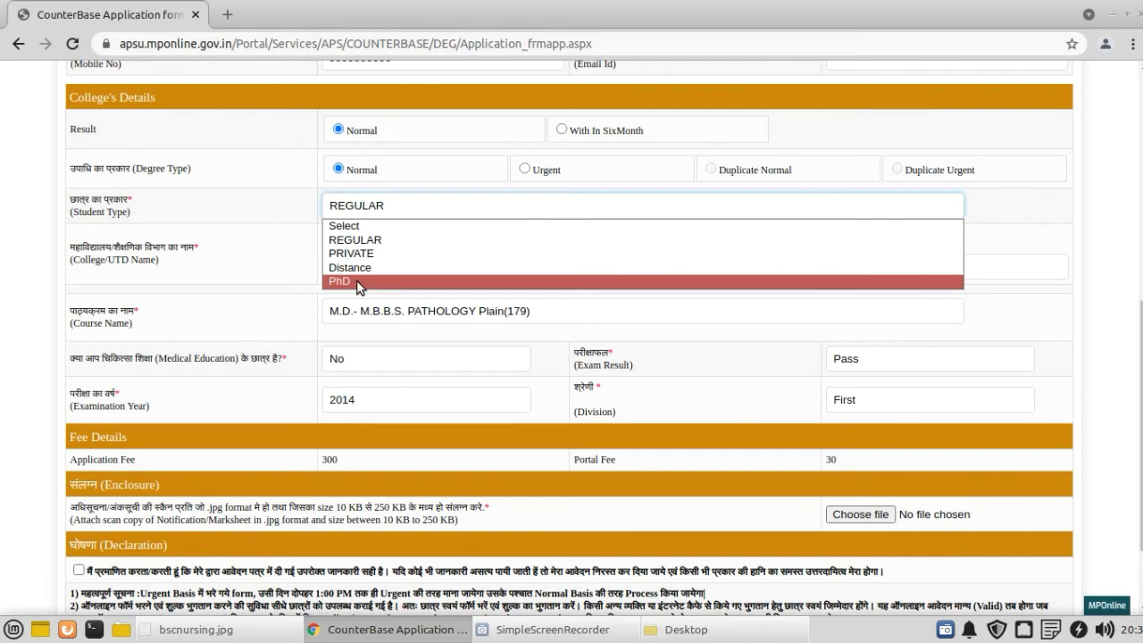
left_click(365, 240)
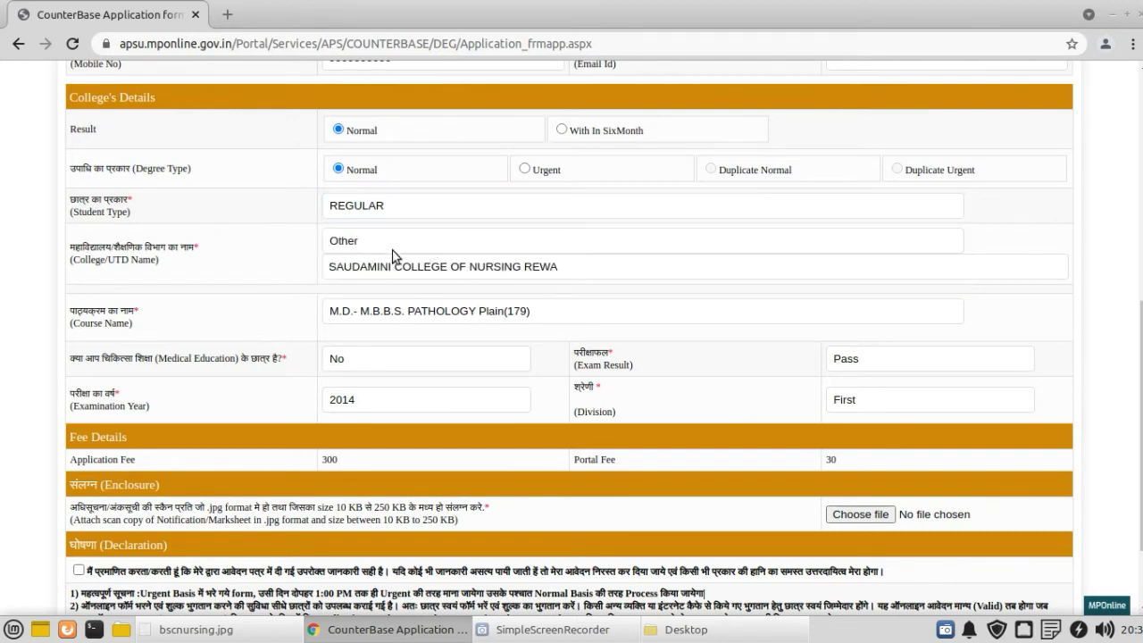
left_click(393, 243)
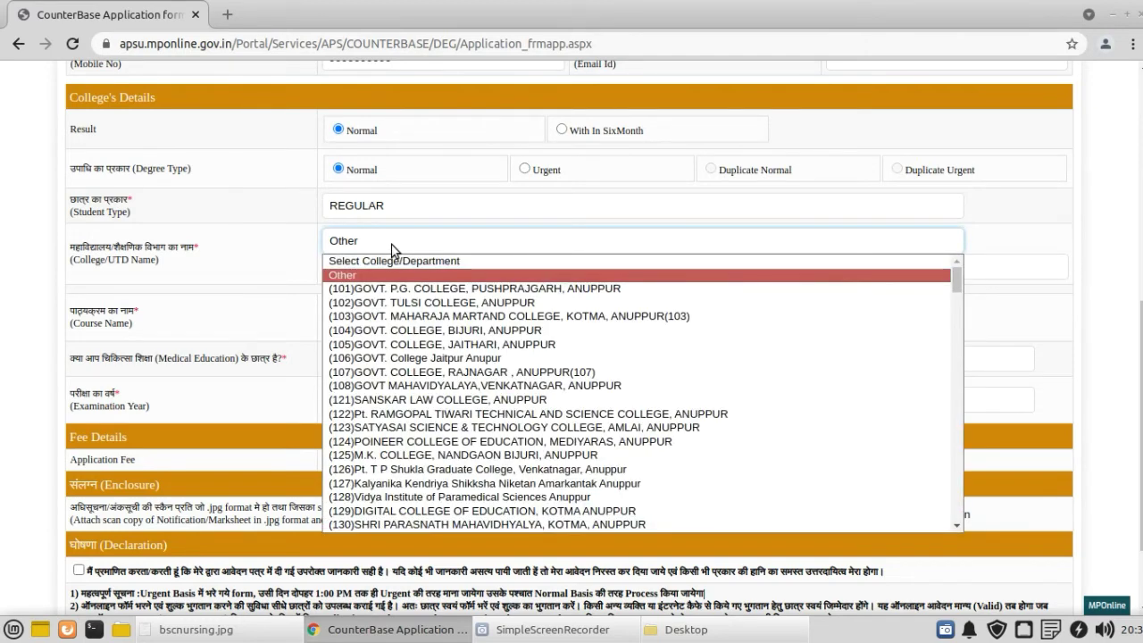
left_click(191, 251)
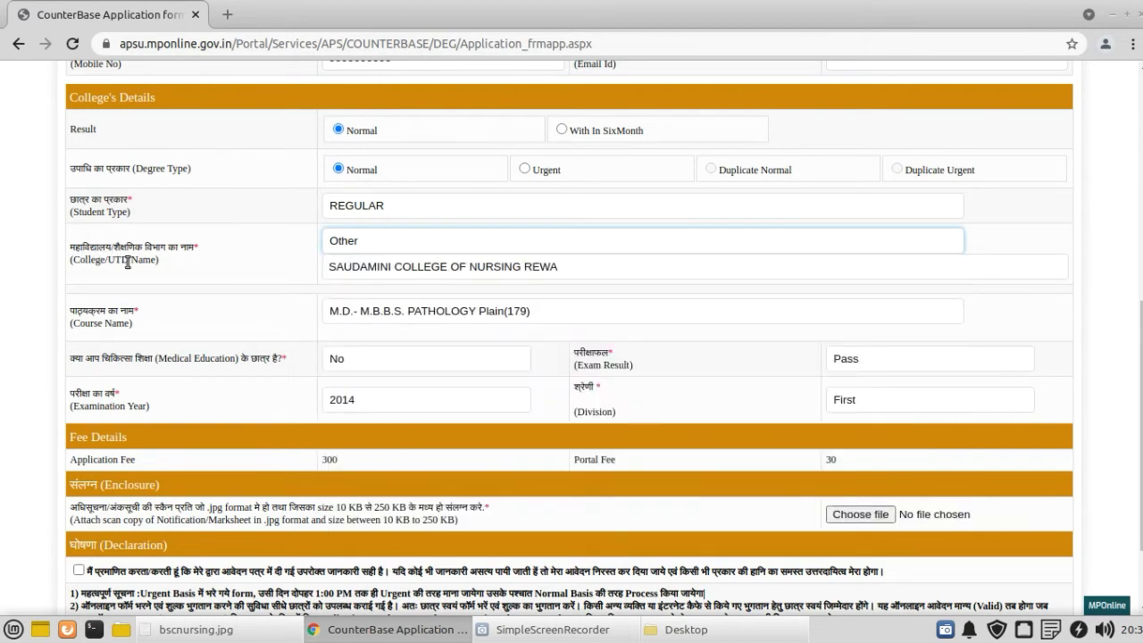
left_click(359, 242)
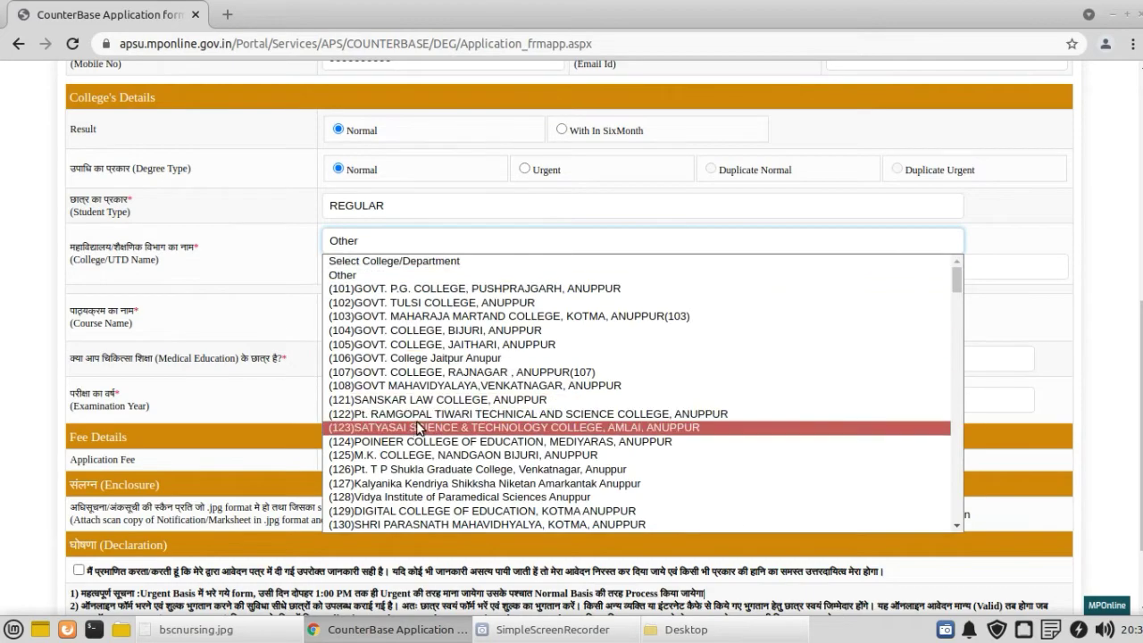
scroll(433, 370, "down", 8)
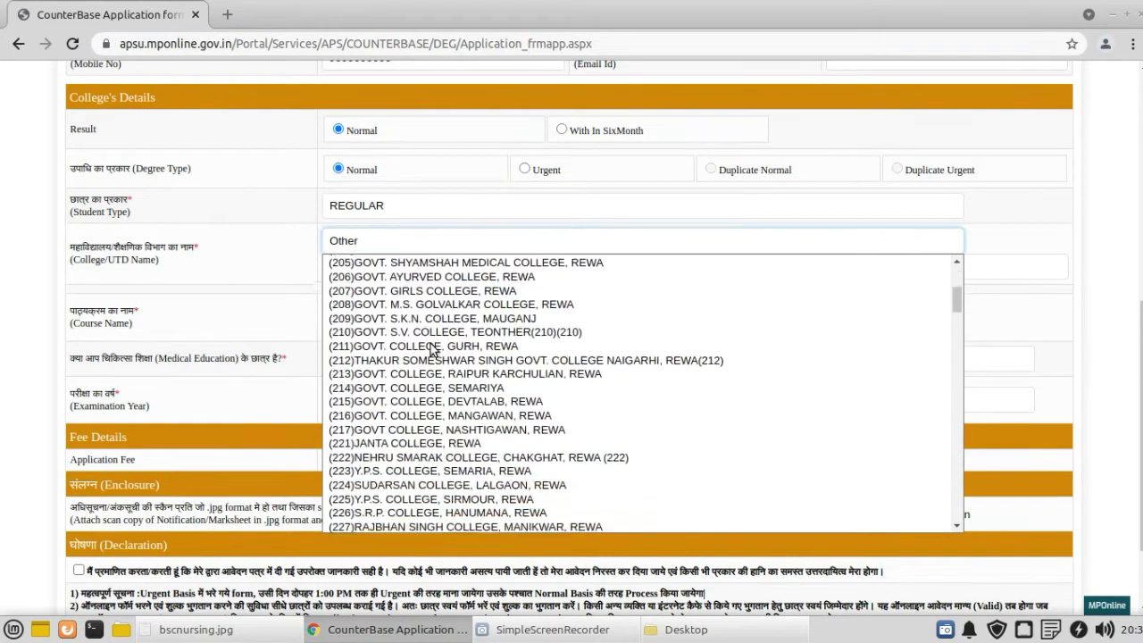
scroll(432, 348, "down", 10)
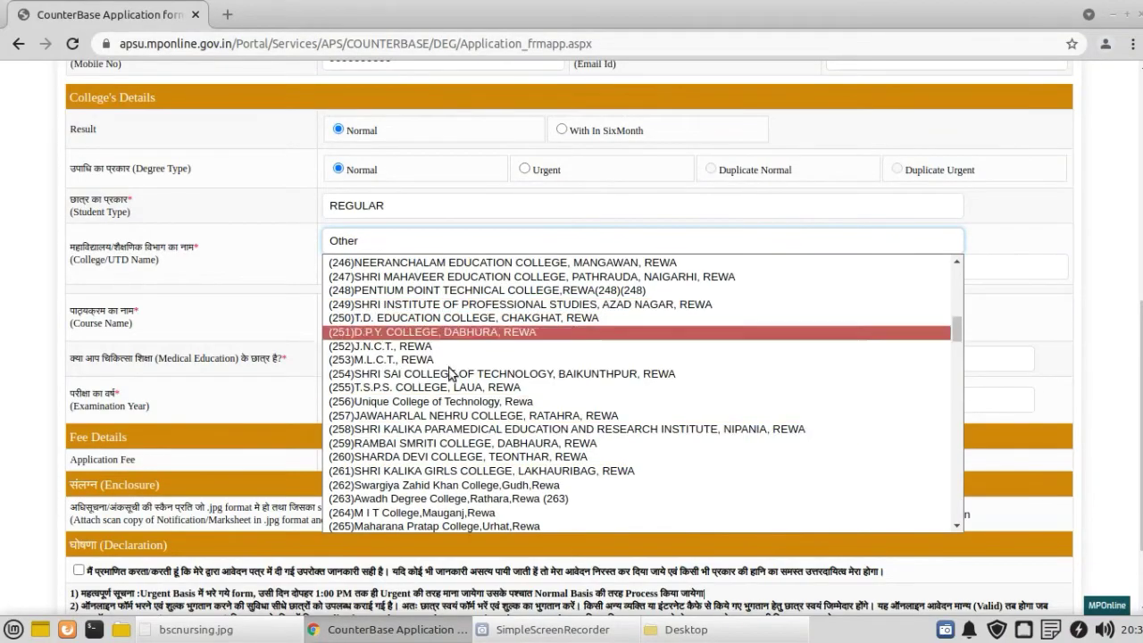
scroll(438, 391, "down", 3)
scroll(438, 390, "down", 20)
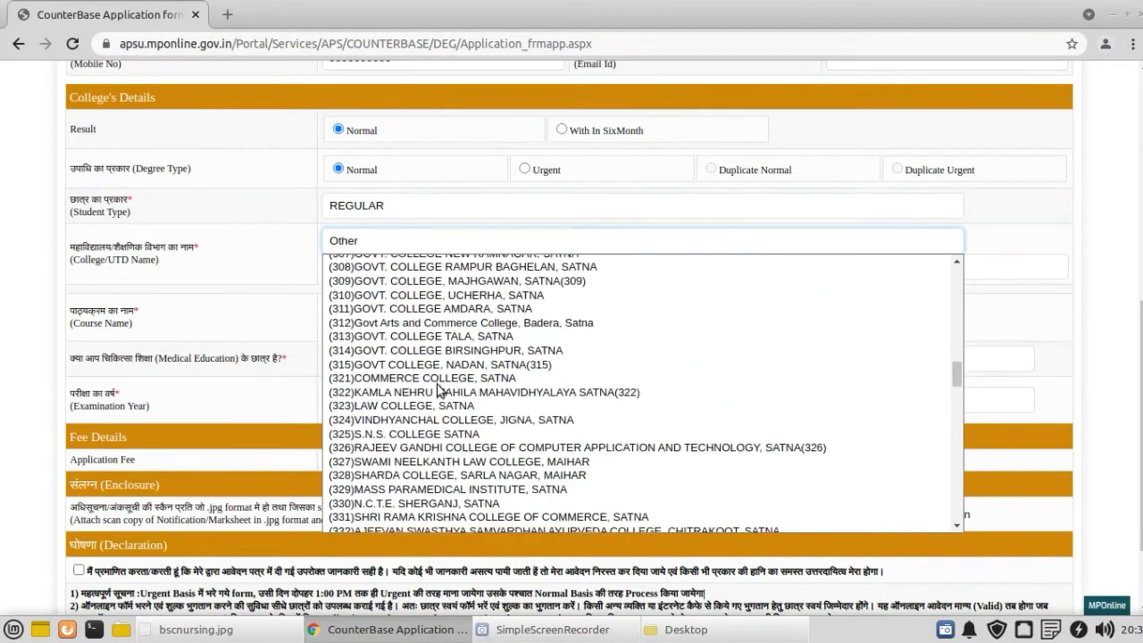
scroll(438, 391, "down", 15)
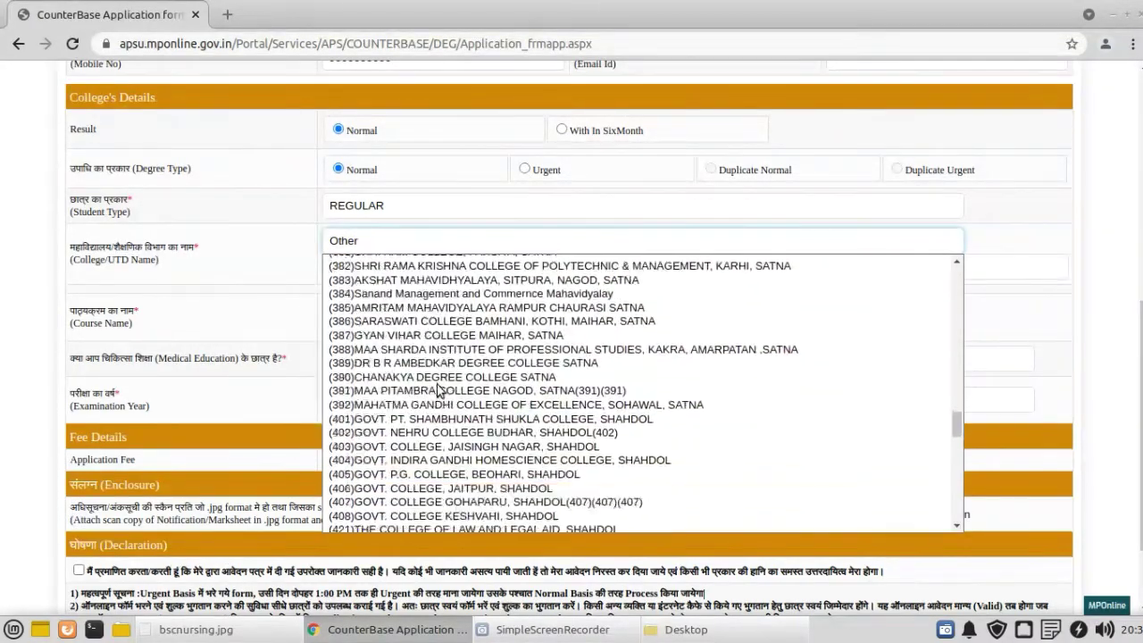
scroll(438, 390, "down", 8)
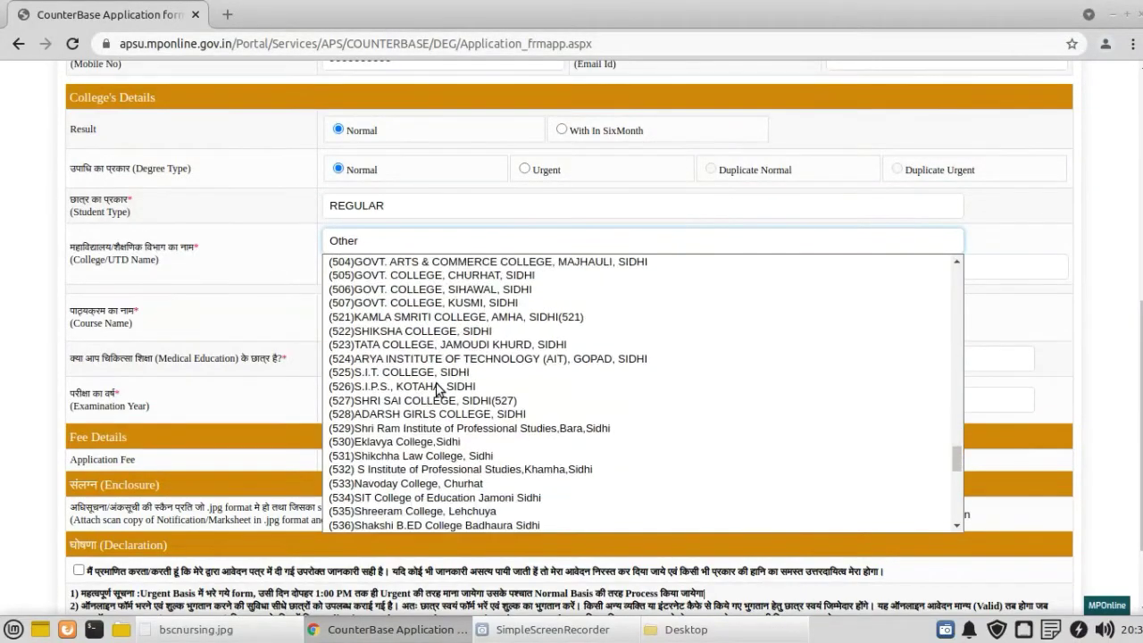
scroll(438, 390, "down", 15)
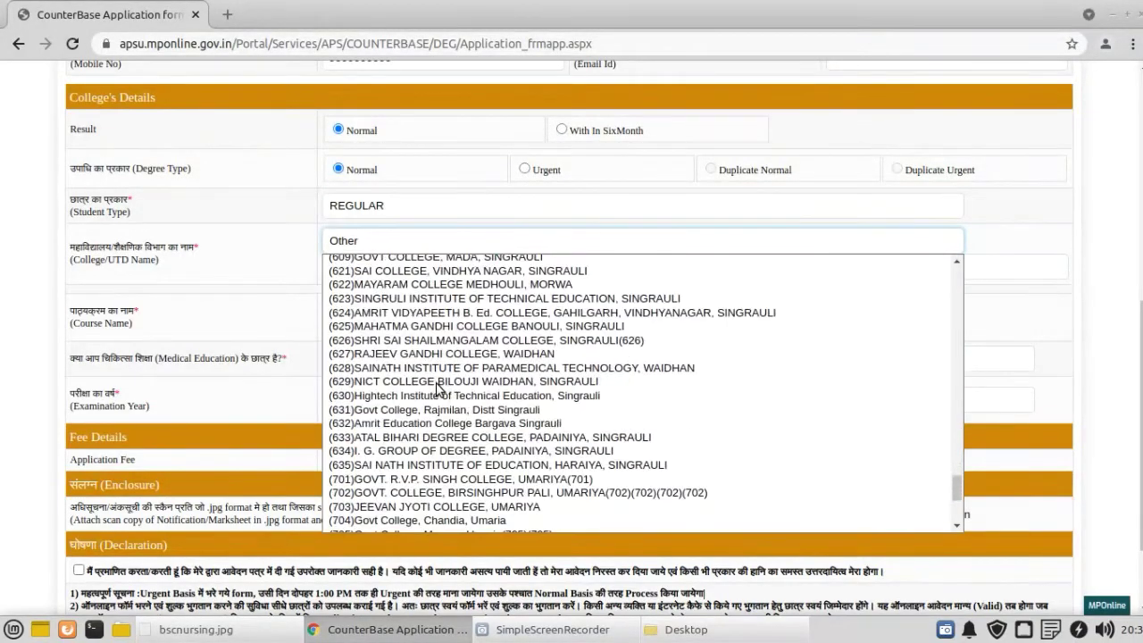
scroll(438, 390, "down", 10)
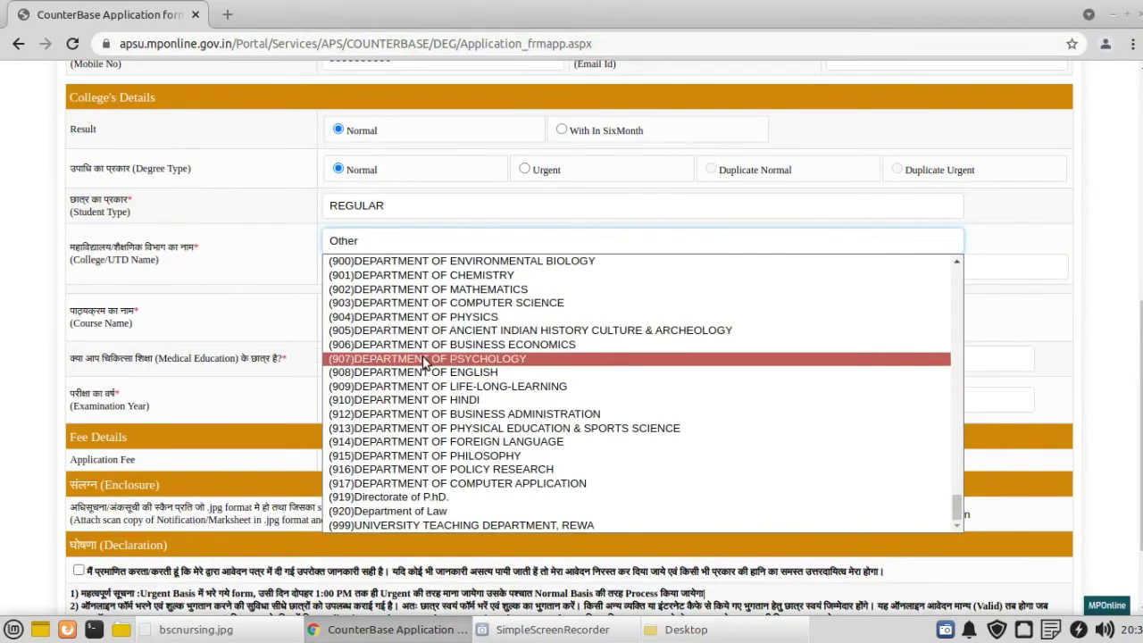
scroll(409, 331, "up", 2)
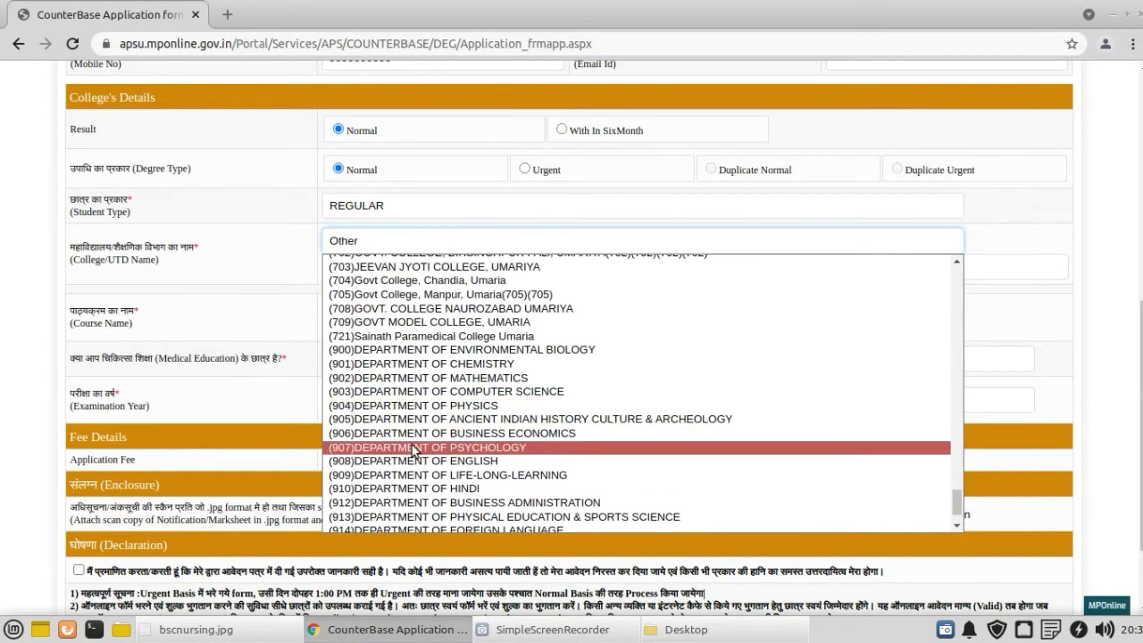
scroll(415, 428, "down", 2)
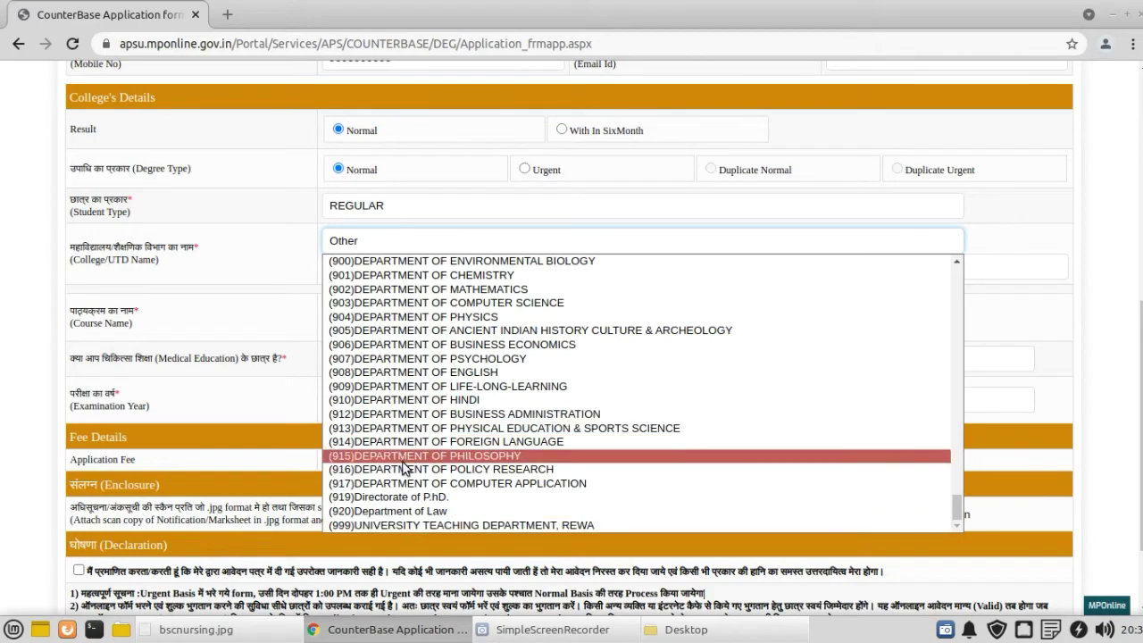
scroll(407, 464, "up", 7)
scroll(406, 464, "up", 10)
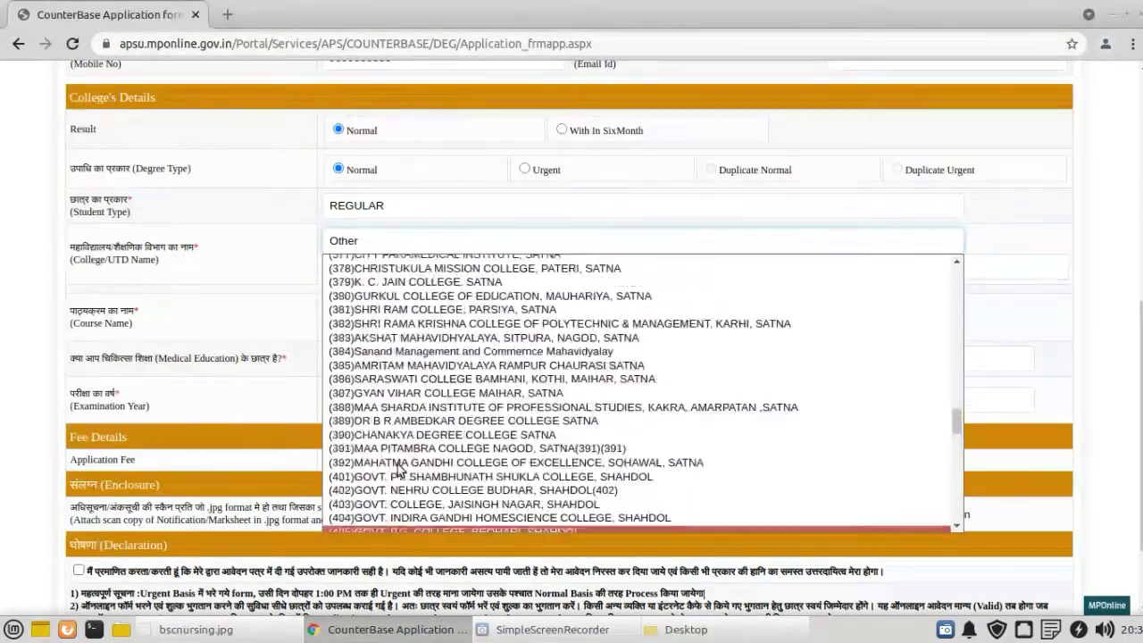
scroll(398, 469, "up", 10)
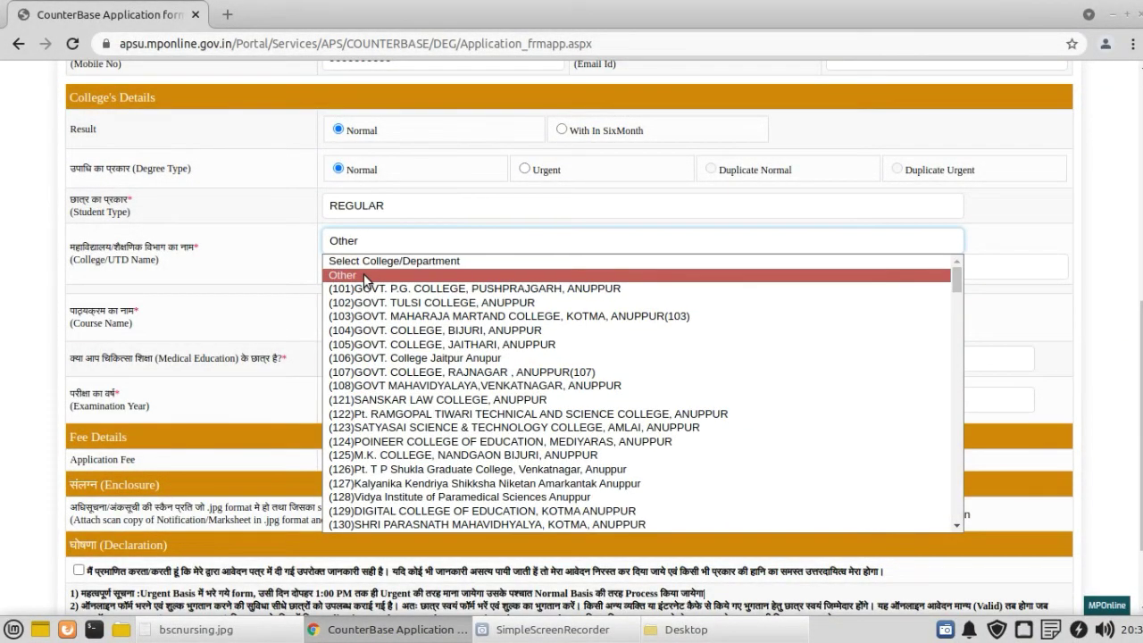
Step: Keep Other as the college choice and confirm SAUDAMINI COLLEGE OF NURSING REWA in the name box
left_click(364, 276)
left_click(277, 267)
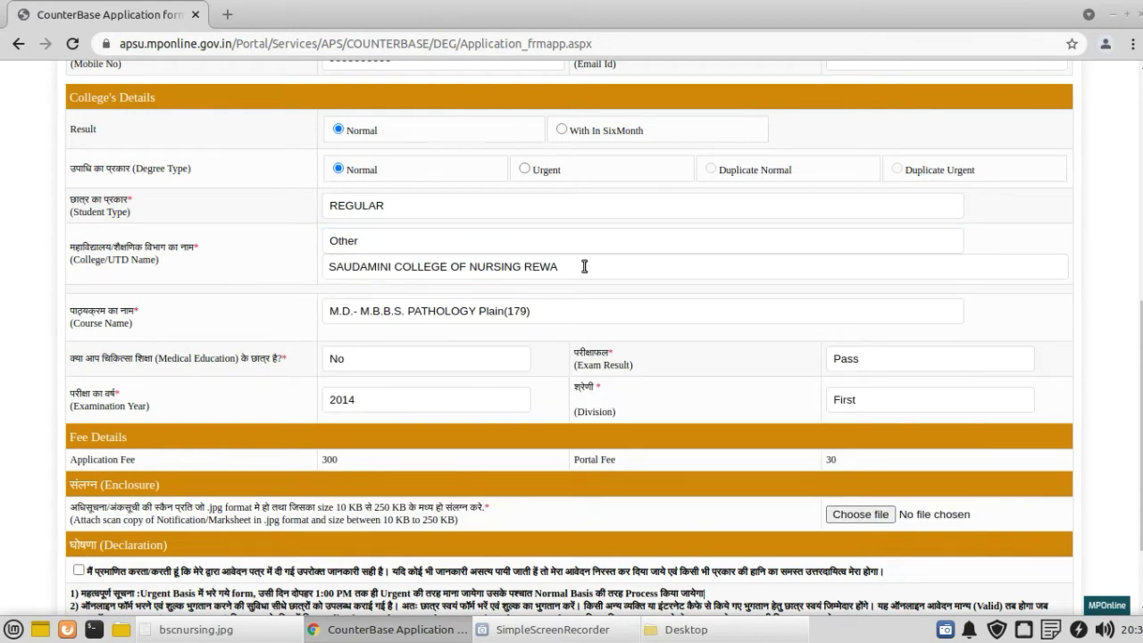
left_click_drag(584, 267, 302, 268)
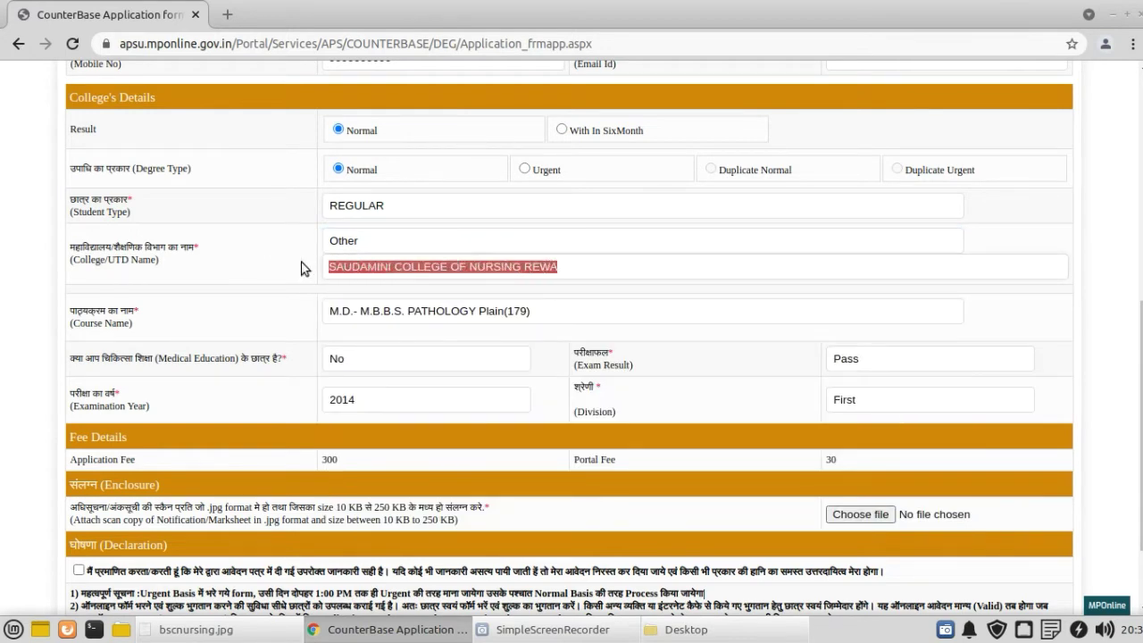
left_click(302, 268)
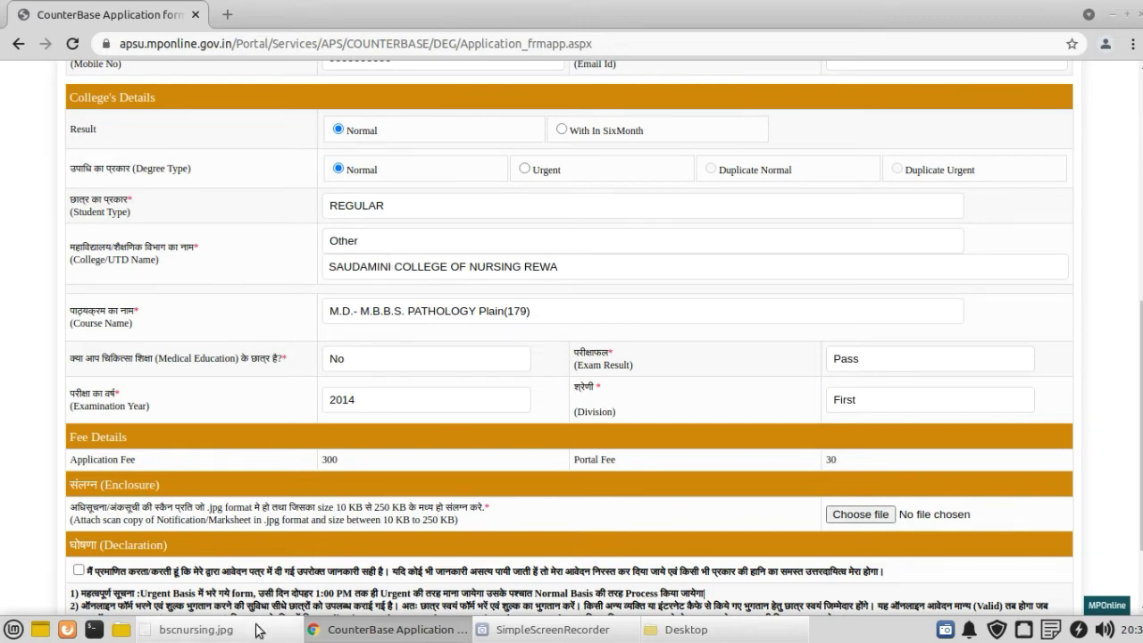
left_click(172, 636)
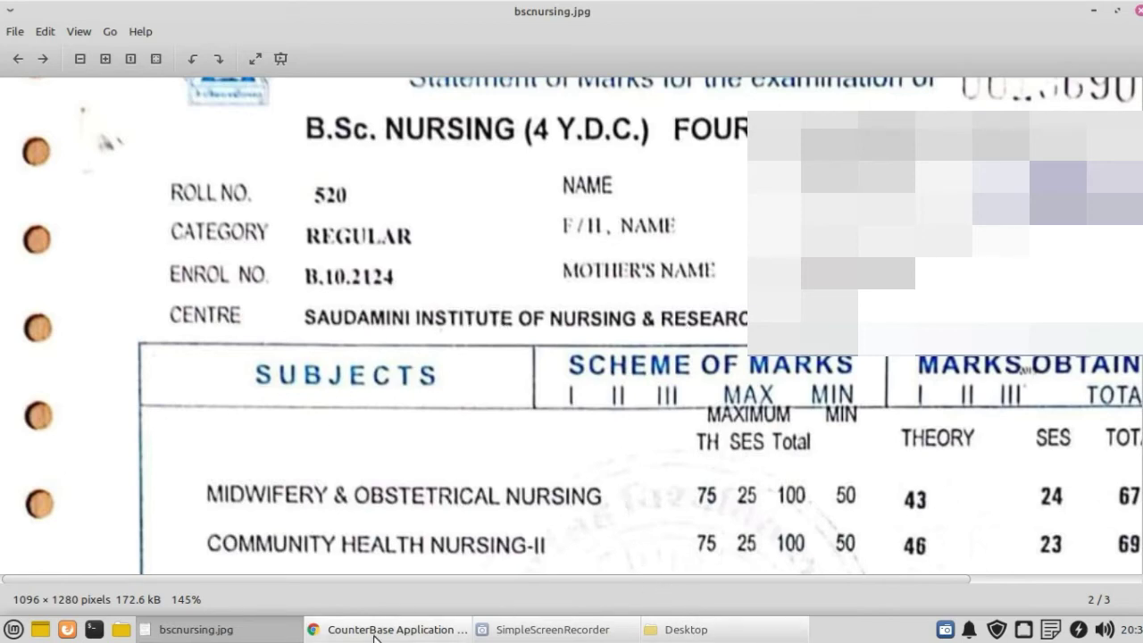
left_click(438, 634)
left_click_drag(580, 272, 259, 271)
left_click(259, 272)
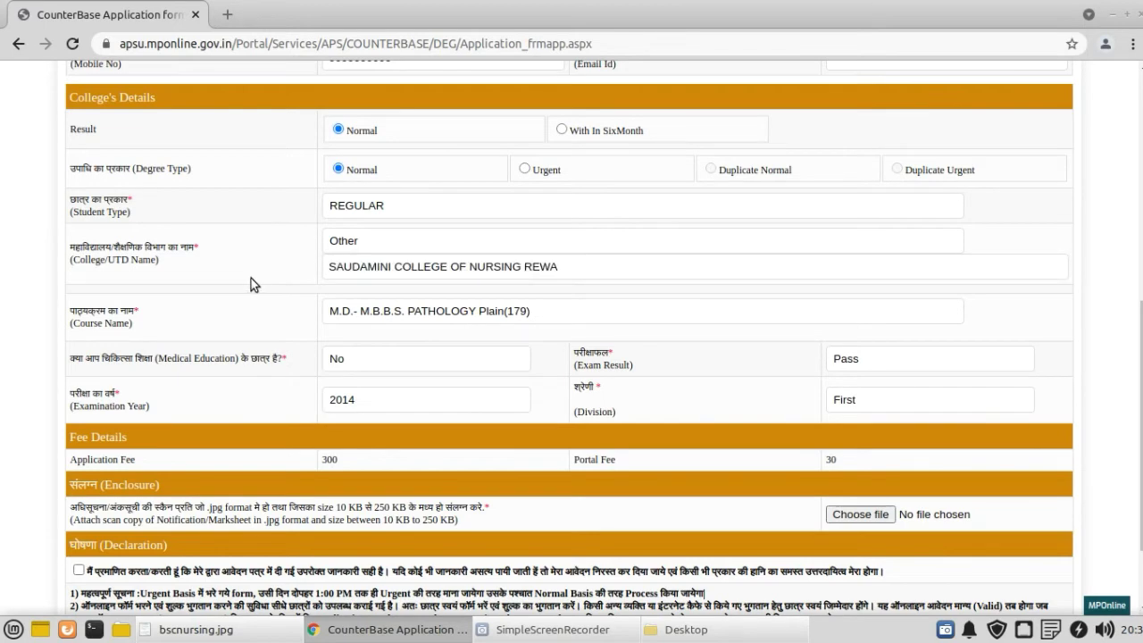
Step: Browse the Course Name list and pick Bachelor of business administration Tourism and Hospitality(282), reloading the form
left_click(426, 312)
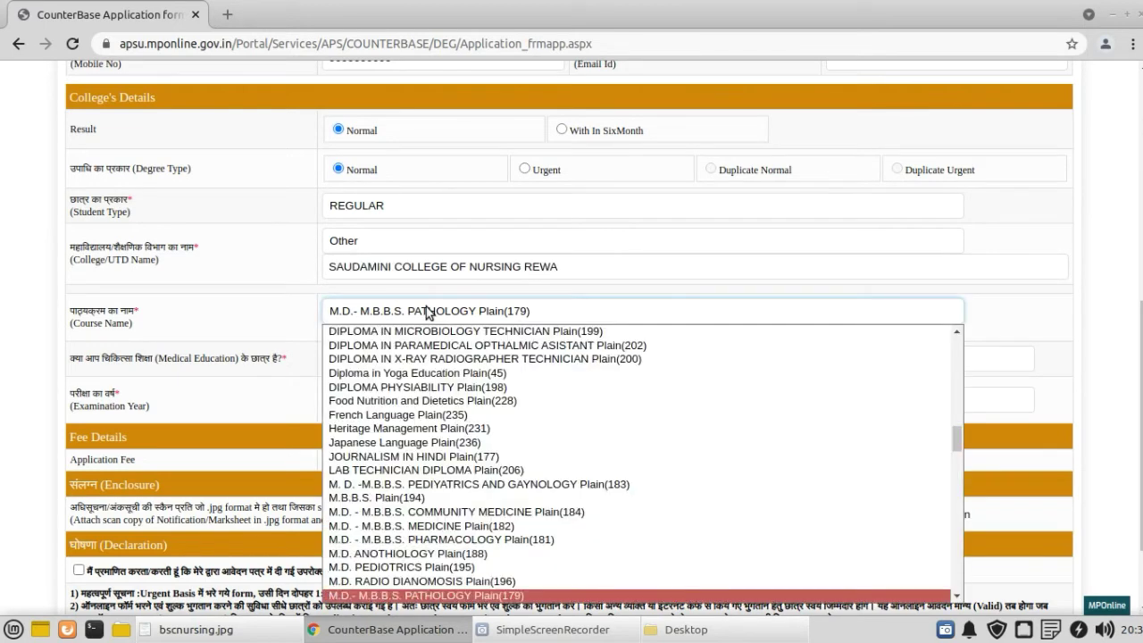
scroll(415, 466, "up", 5)
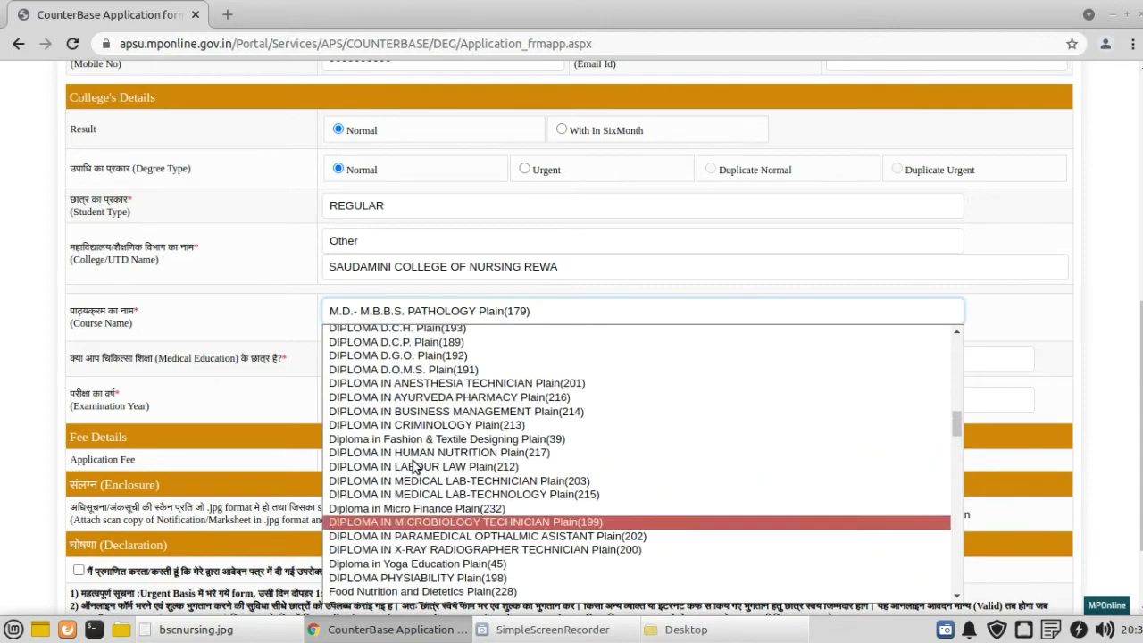
scroll(415, 466, "up", 15)
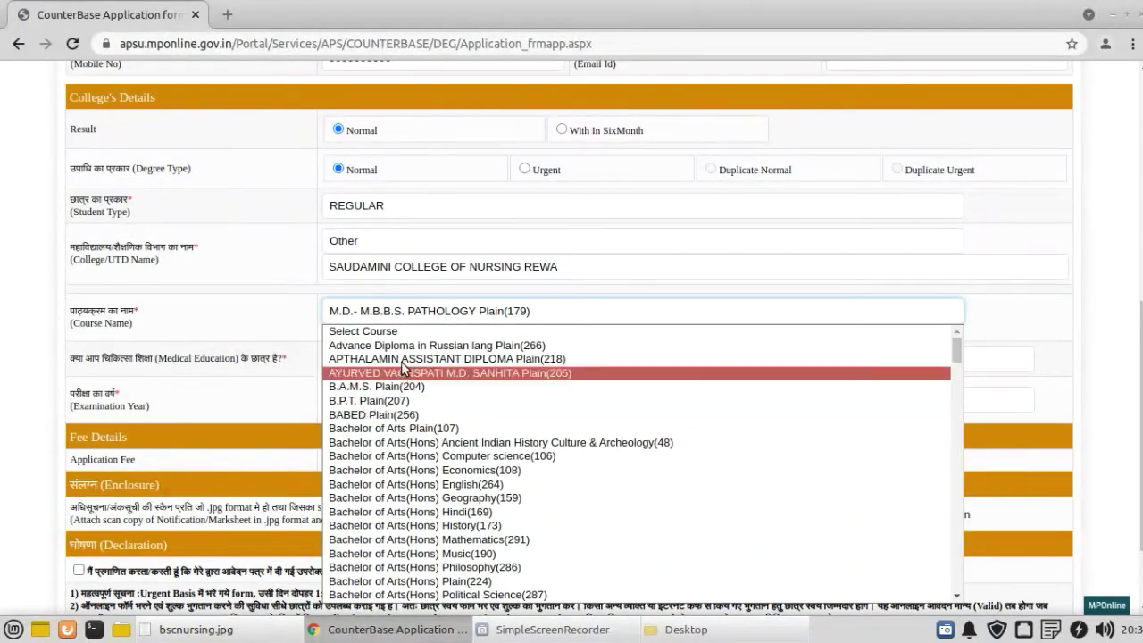
scroll(400, 492, "down", 6)
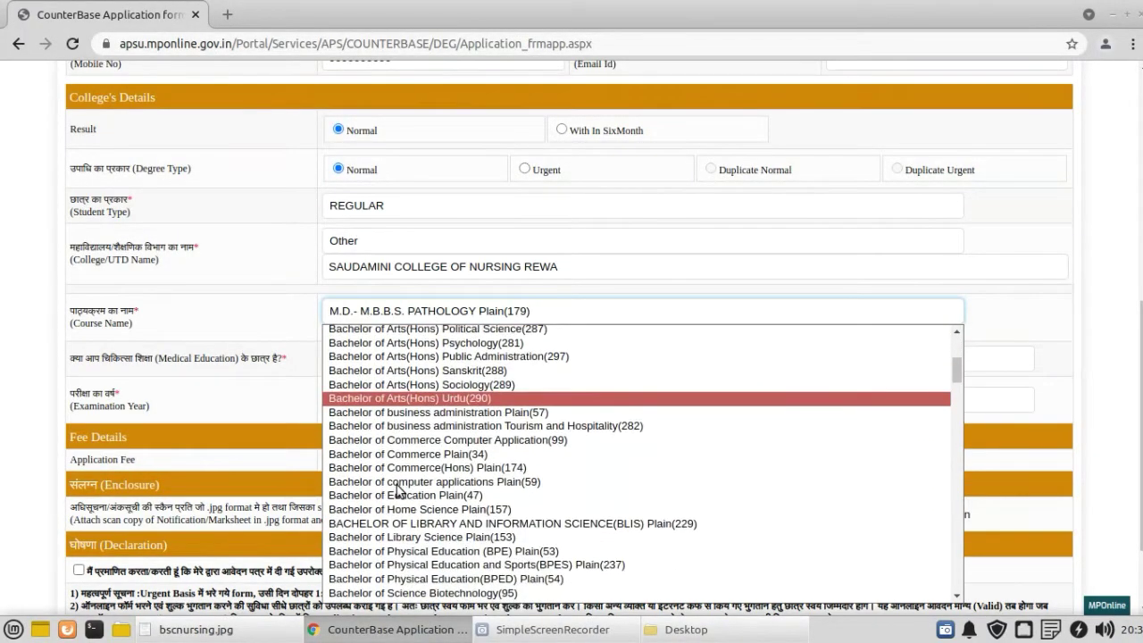
scroll(400, 492, "down", 20)
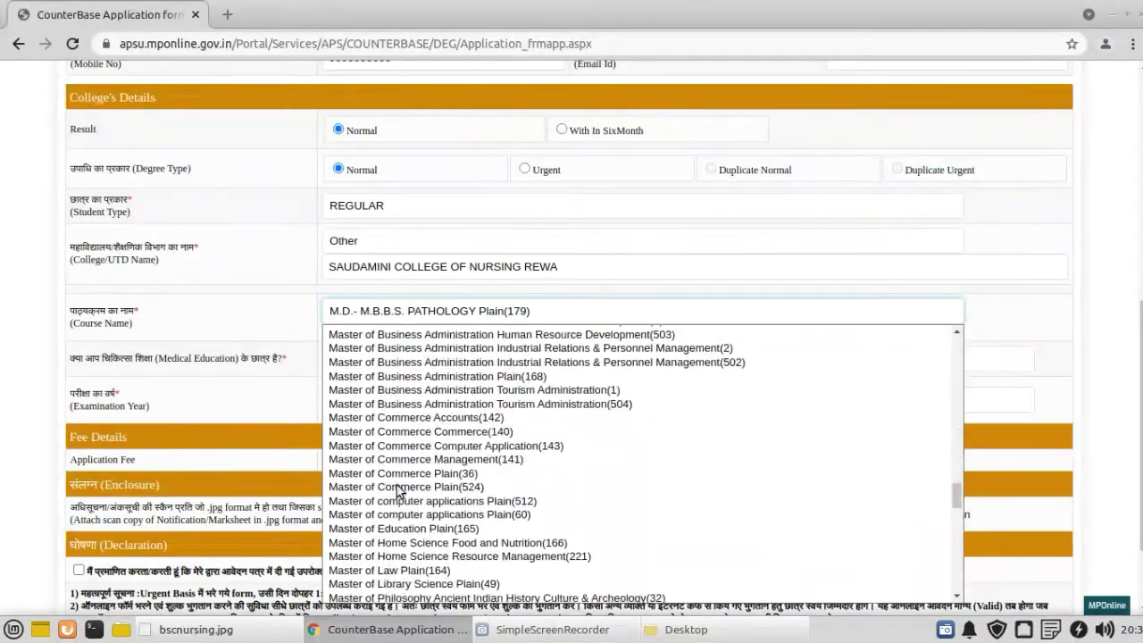
scroll(399, 492, "down", 15)
scroll(399, 492, "up", 10)
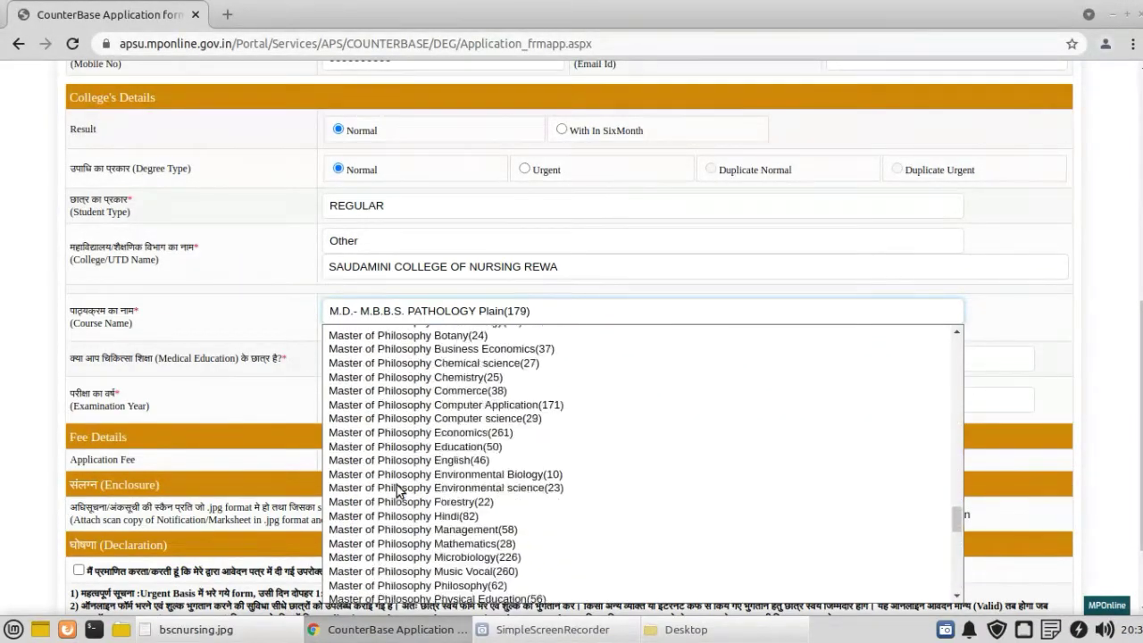
scroll(400, 492, "up", 20)
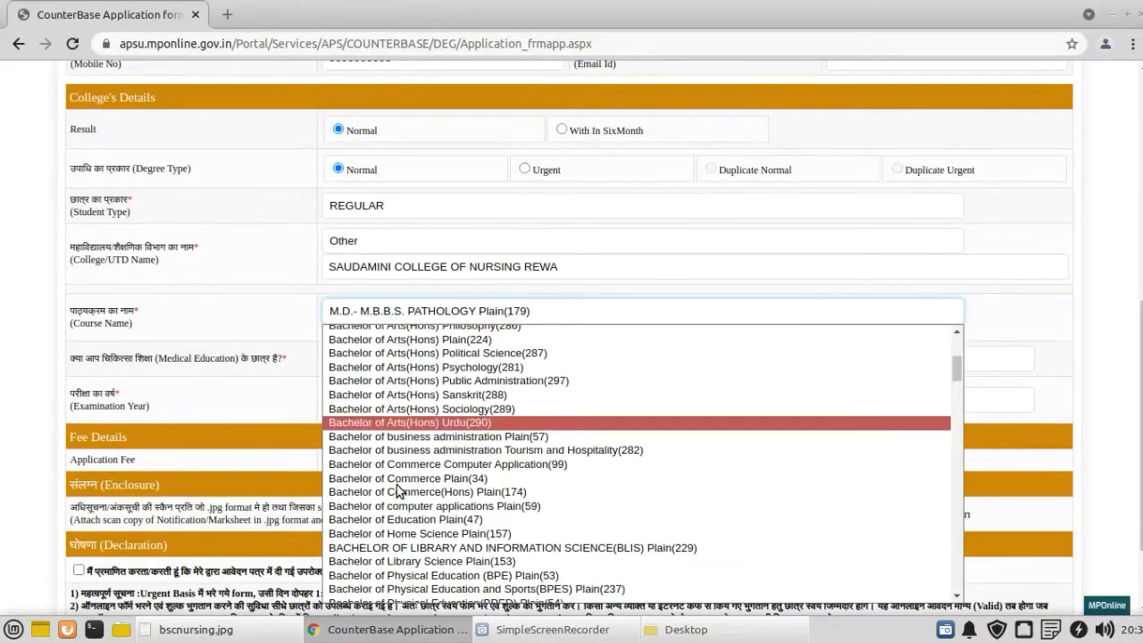
scroll(399, 492, "up", 6)
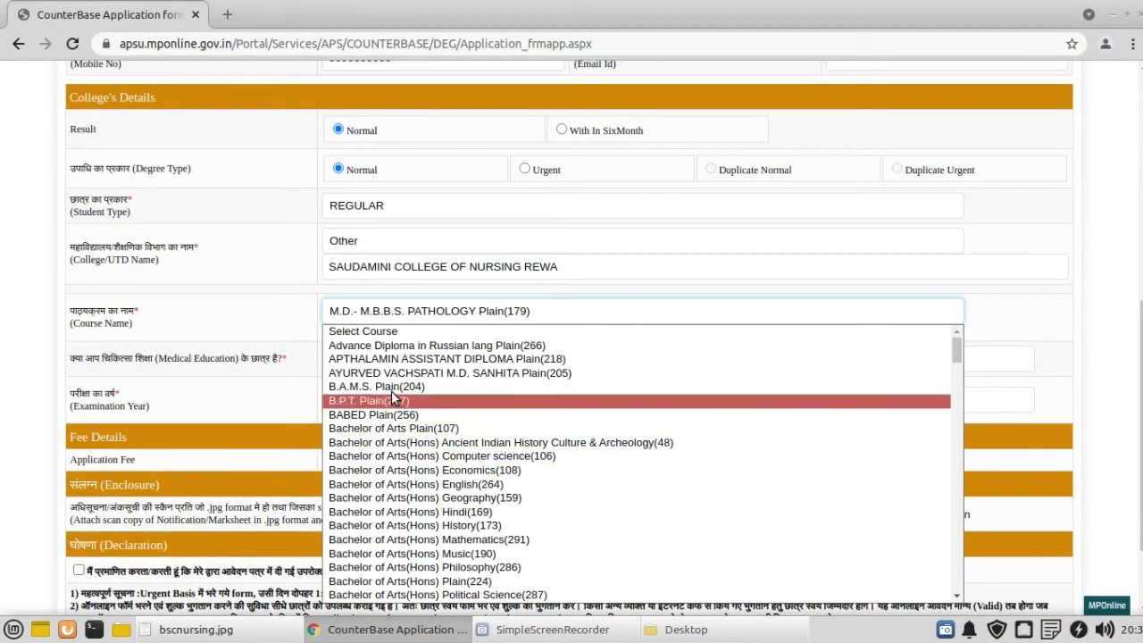
scroll(387, 471, "down", 2)
scroll(387, 470, "down", 15)
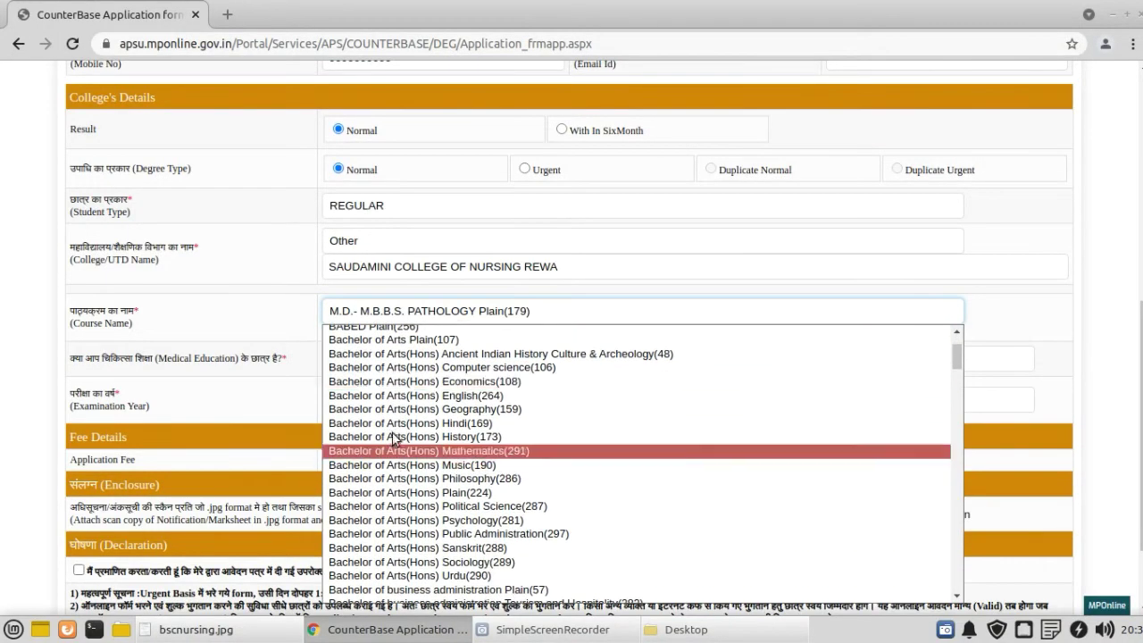
scroll(400, 419, "down", 10)
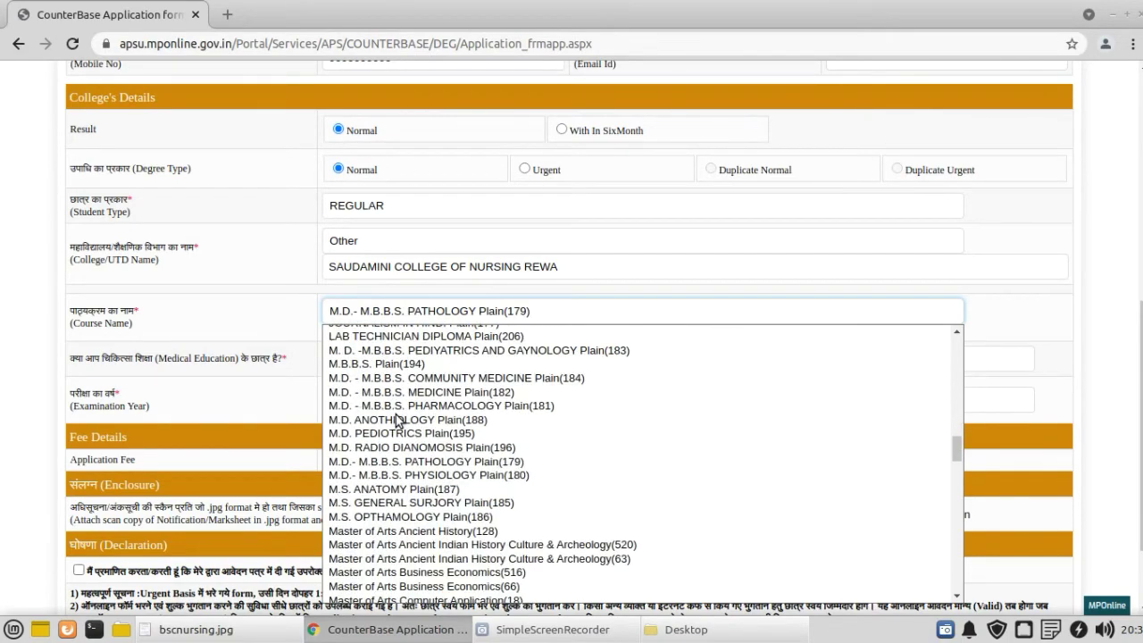
scroll(399, 419, "up", 20)
key("Escape")
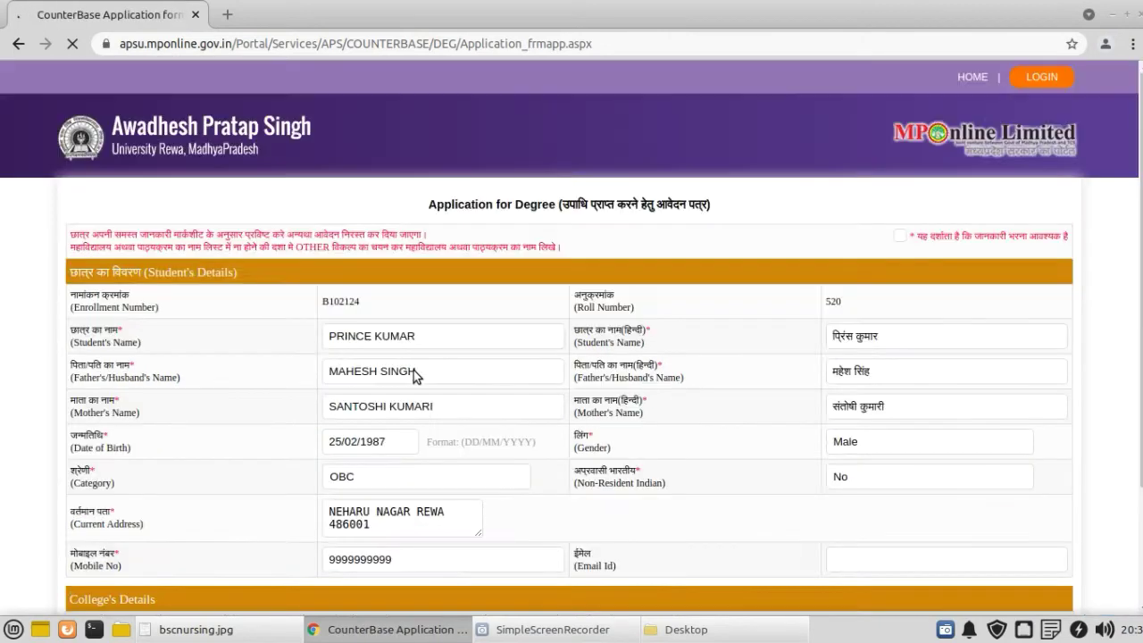
Step: Keep Medical Education set to No
scroll(274, 322, "down", 1)
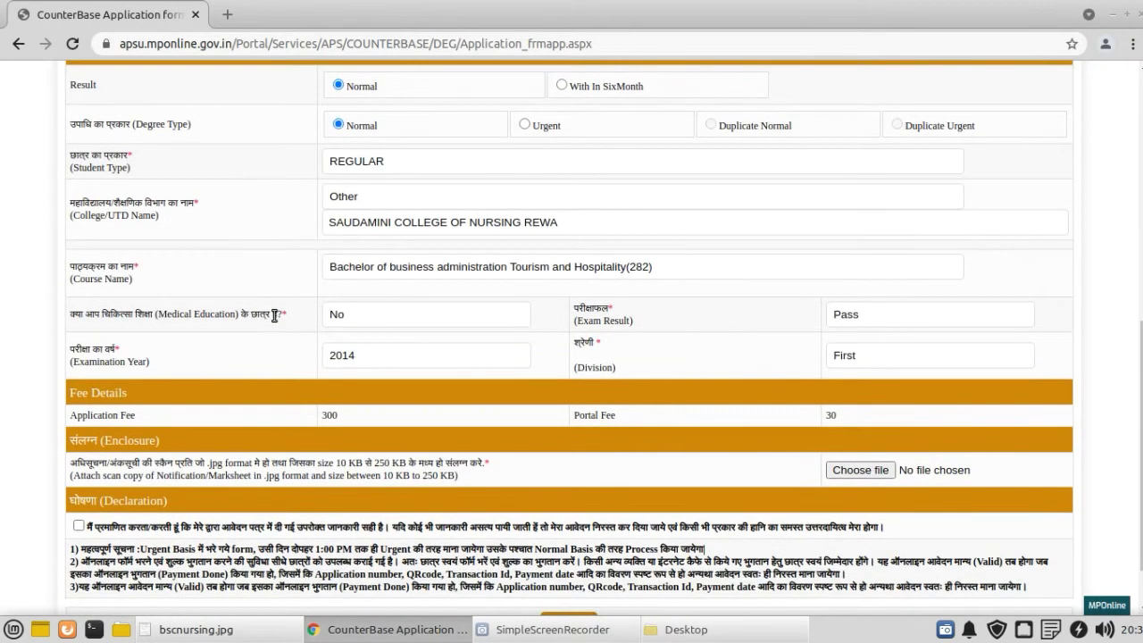
left_click(350, 318)
left_click(350, 318)
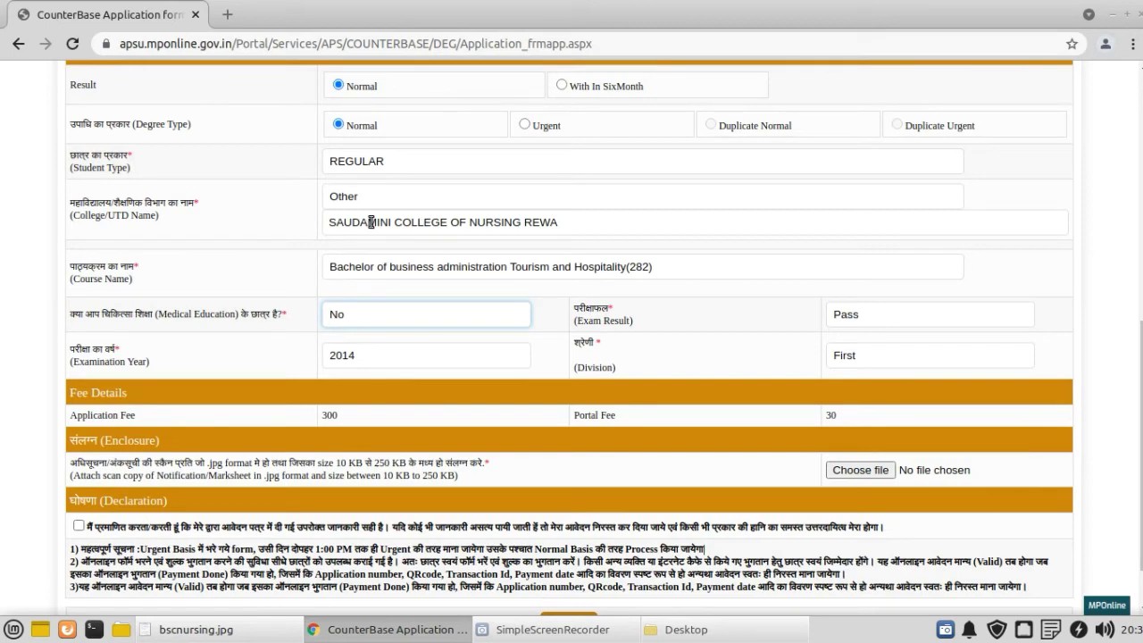
Step: Bring the bscnursing.jpg marksheet up in the Image Viewer
left_click(550, 630)
left_click(549, 636)
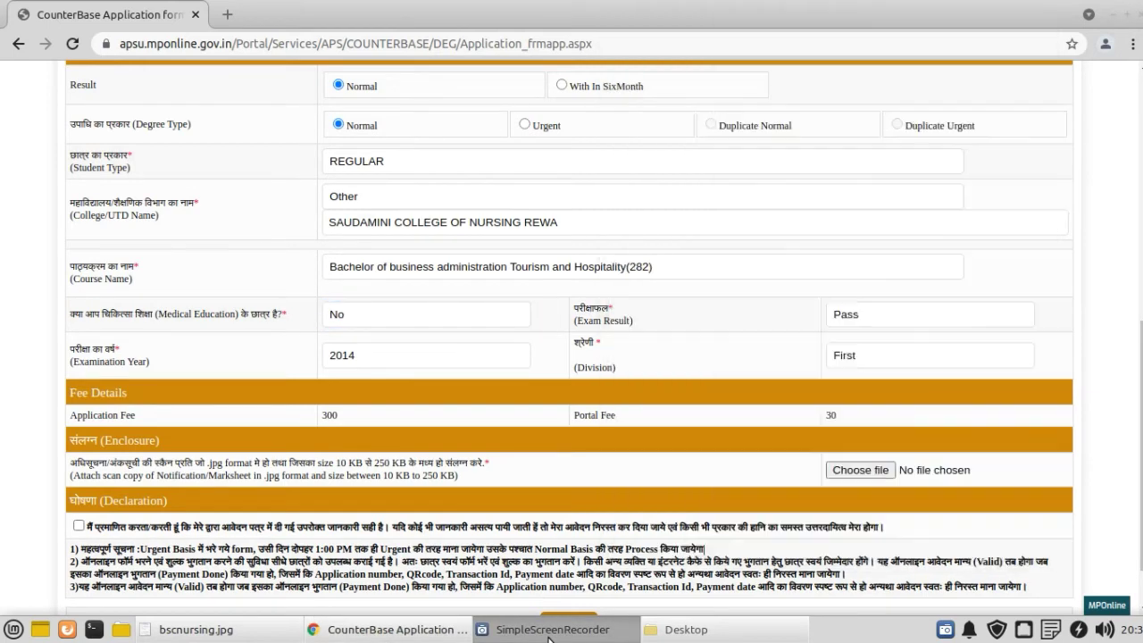
left_click(236, 632)
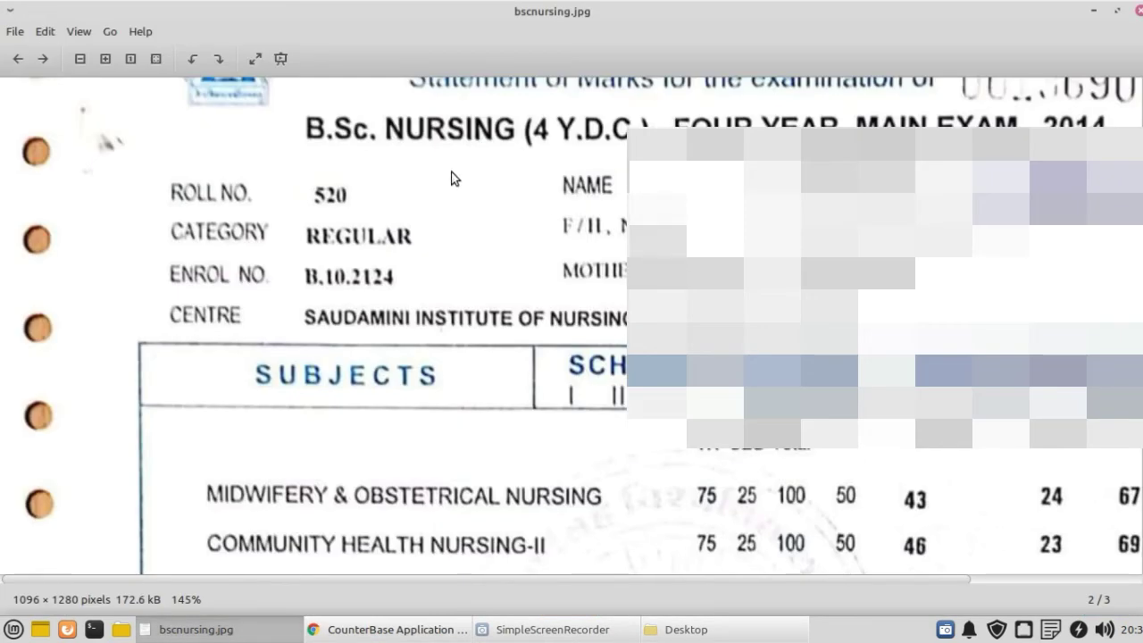
Step: Switch Medical Education to Yes to inspect the Internship Certificate row, then revert it to No
left_click(373, 633)
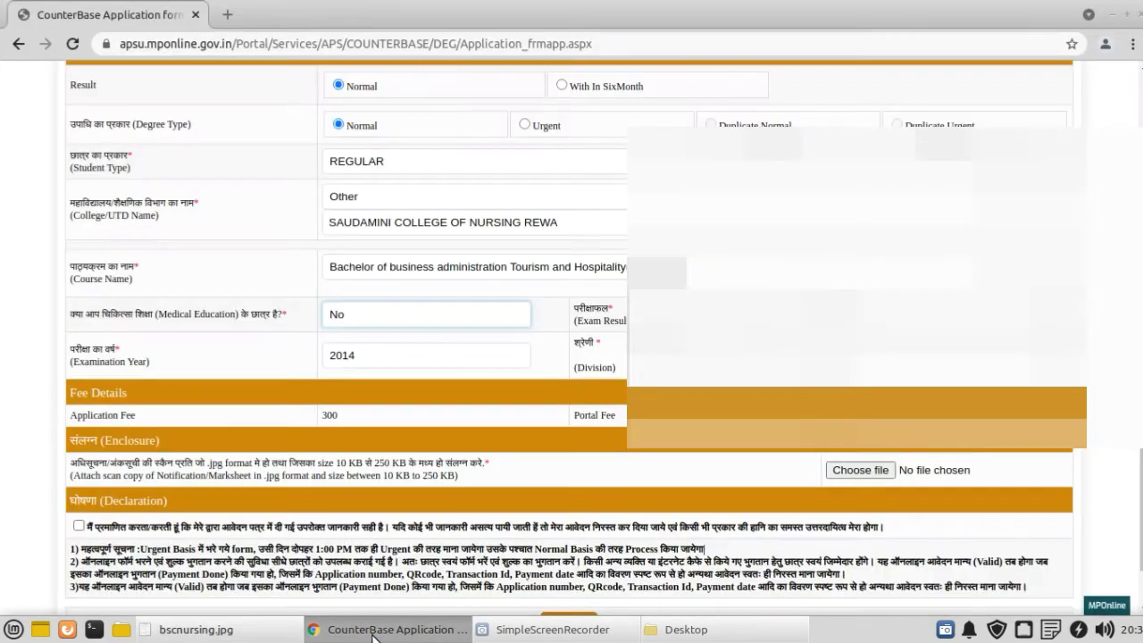
left_click(376, 312)
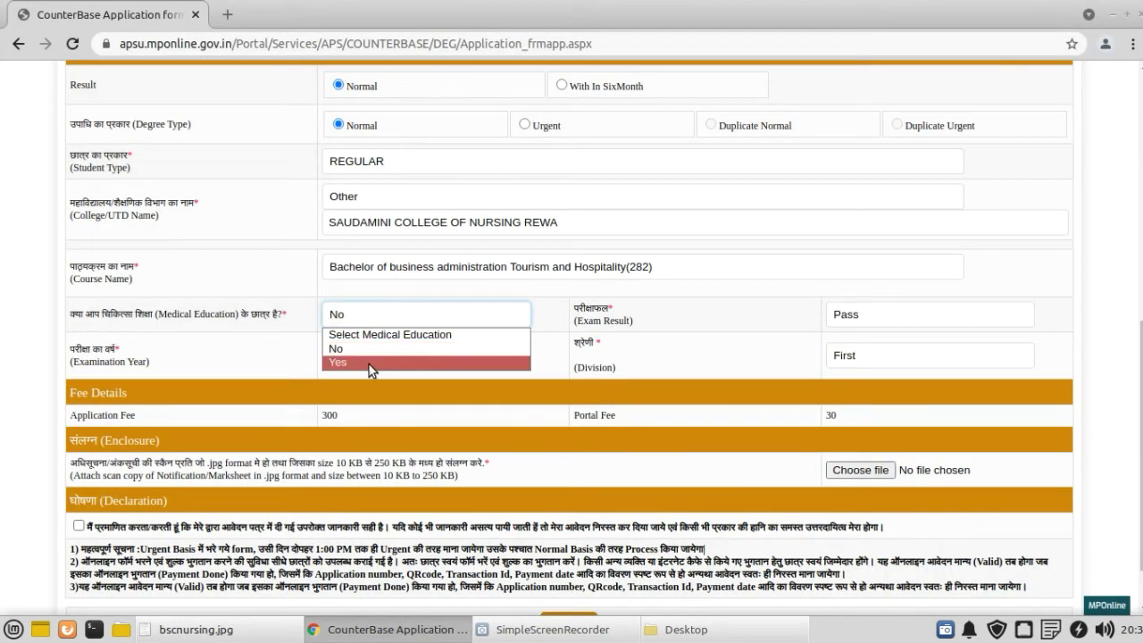
left_click(369, 363)
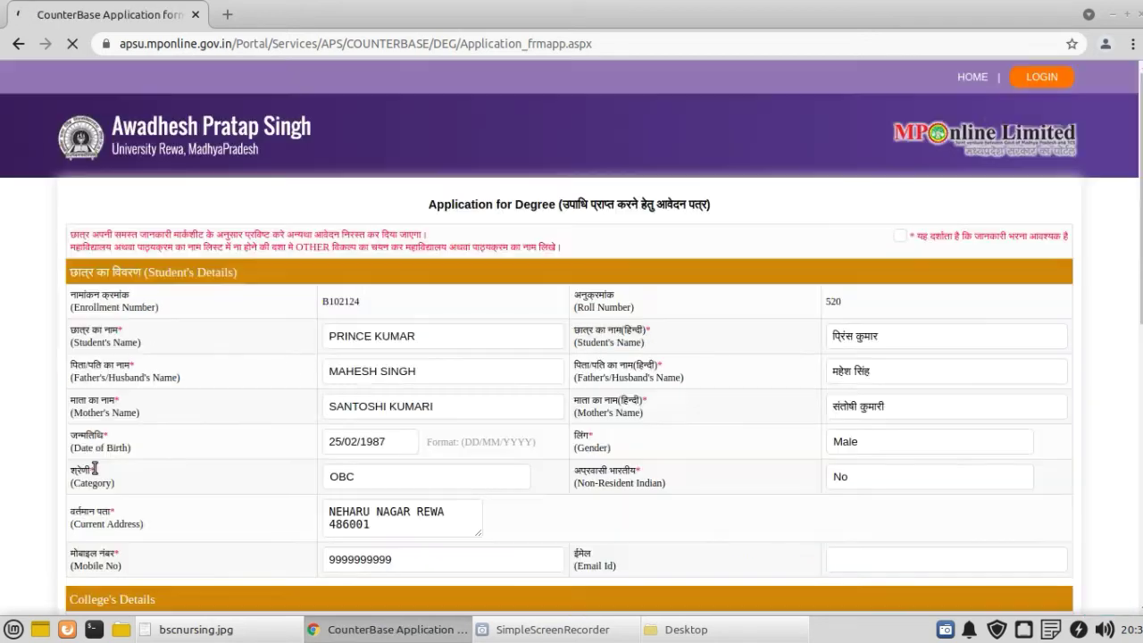
scroll(95, 465, "down", 3)
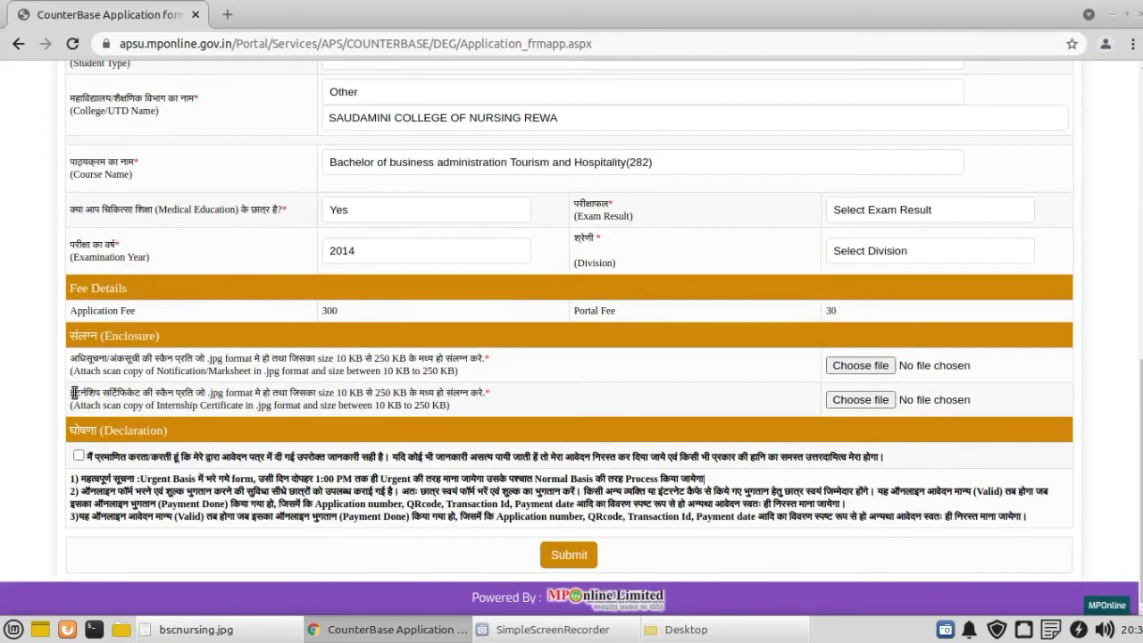
left_click_drag(75, 393, 532, 396)
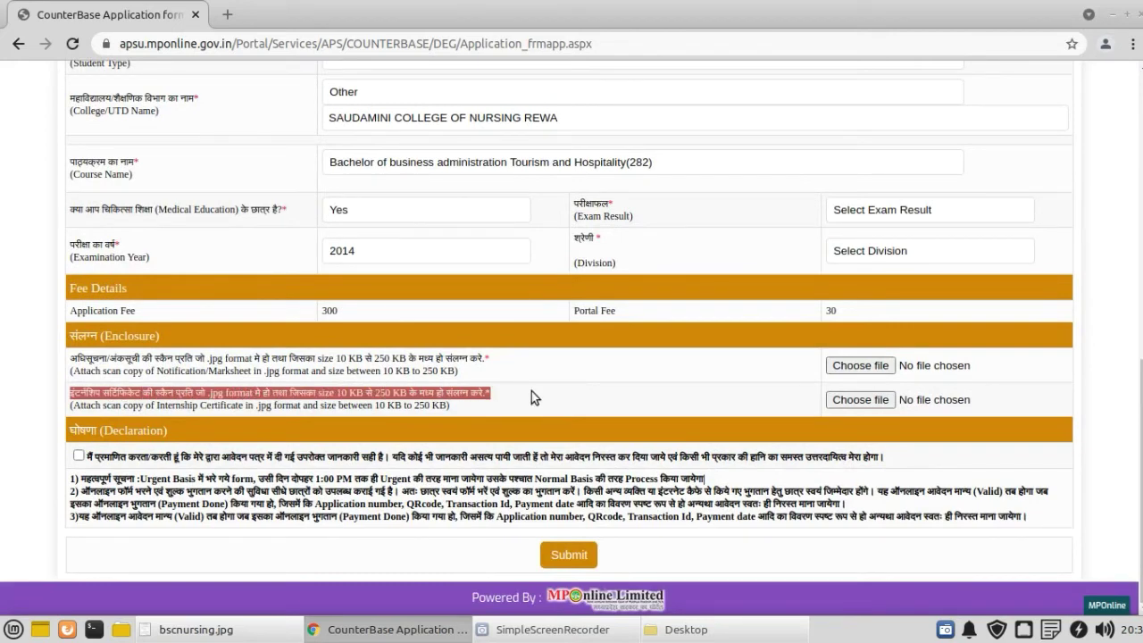
left_click(531, 391)
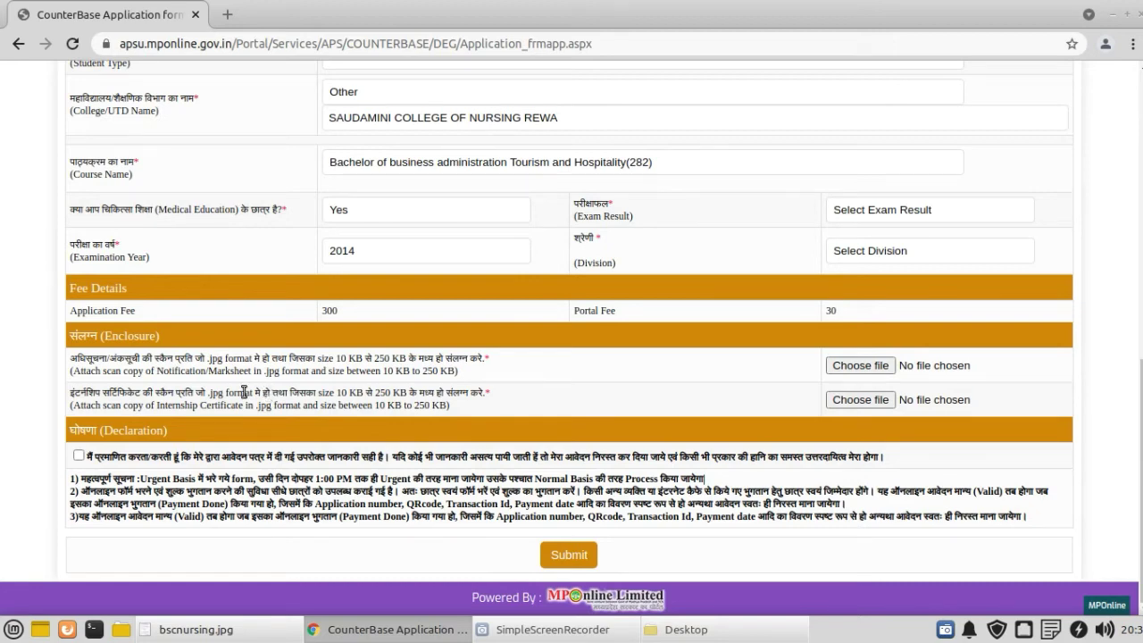
left_click(415, 209)
left_click(394, 245)
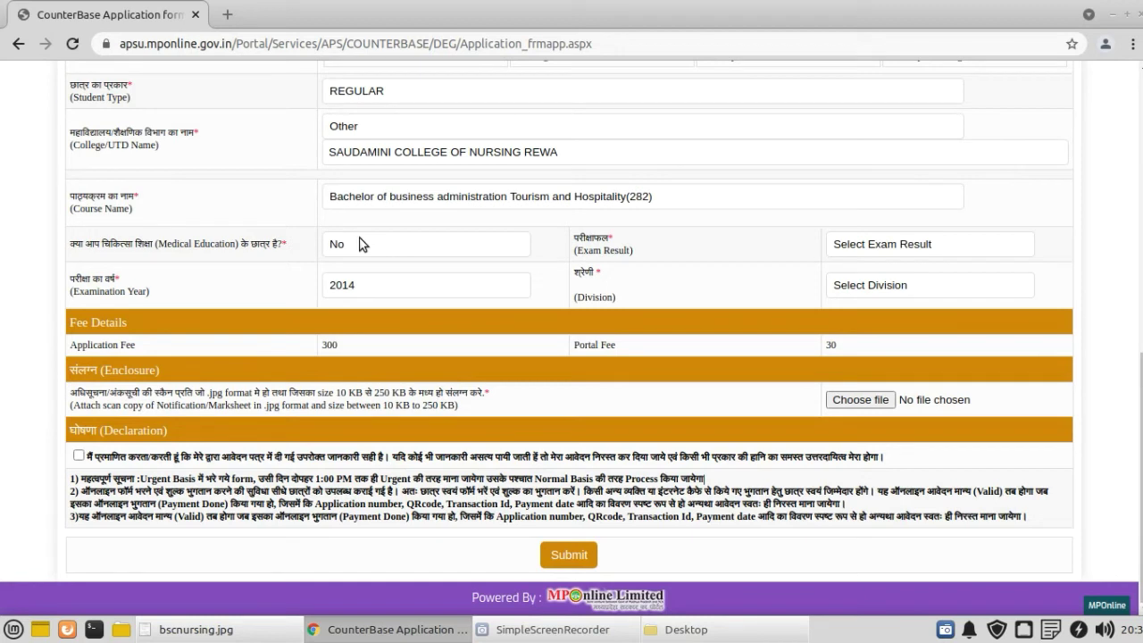
Step: Set the Exam Result to Pass
left_click(907, 243)
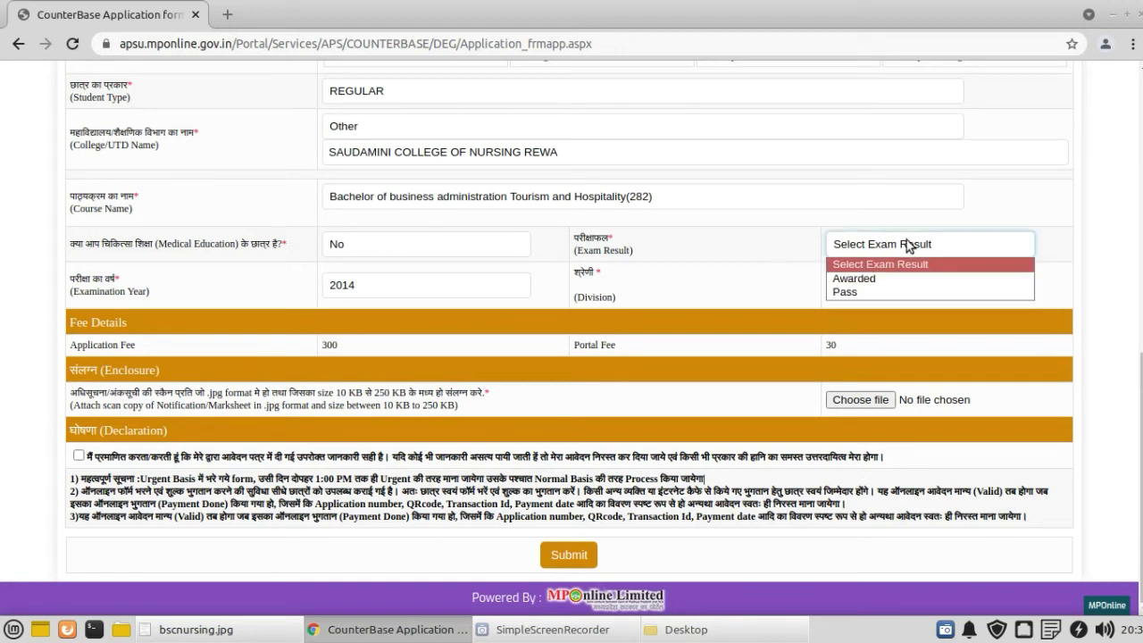
left_click(888, 293)
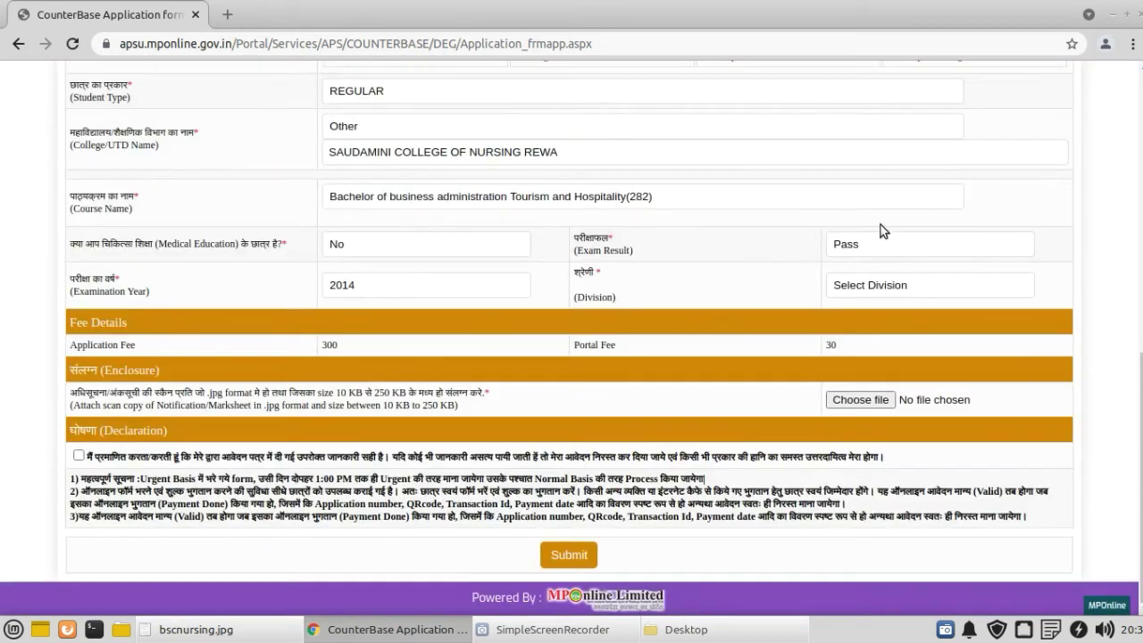
left_click(873, 250)
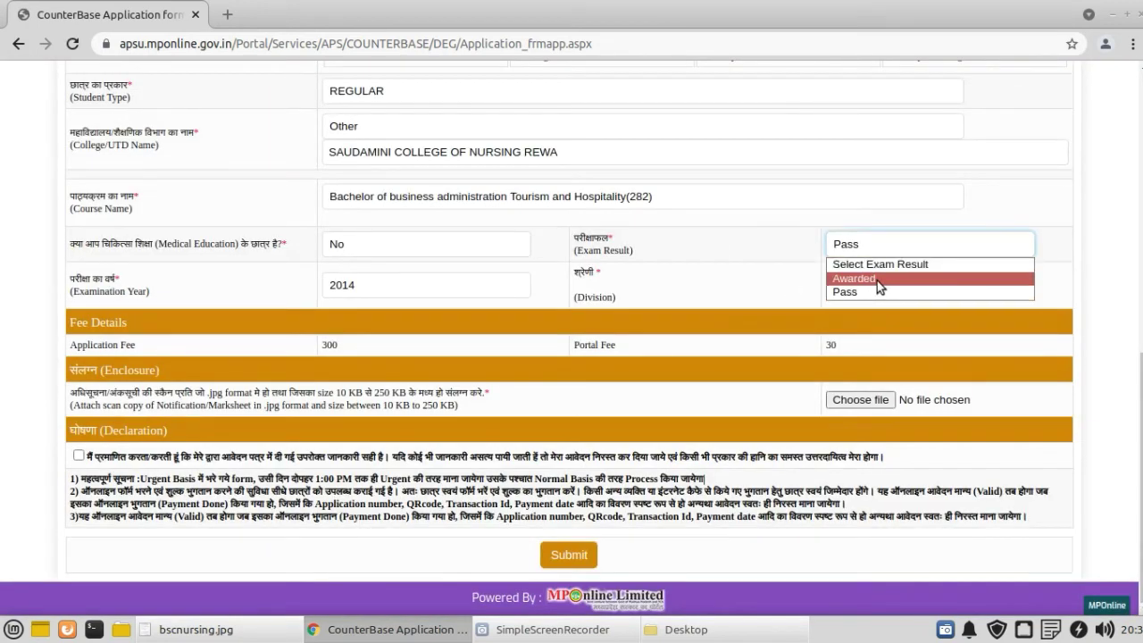
left_click(845, 293)
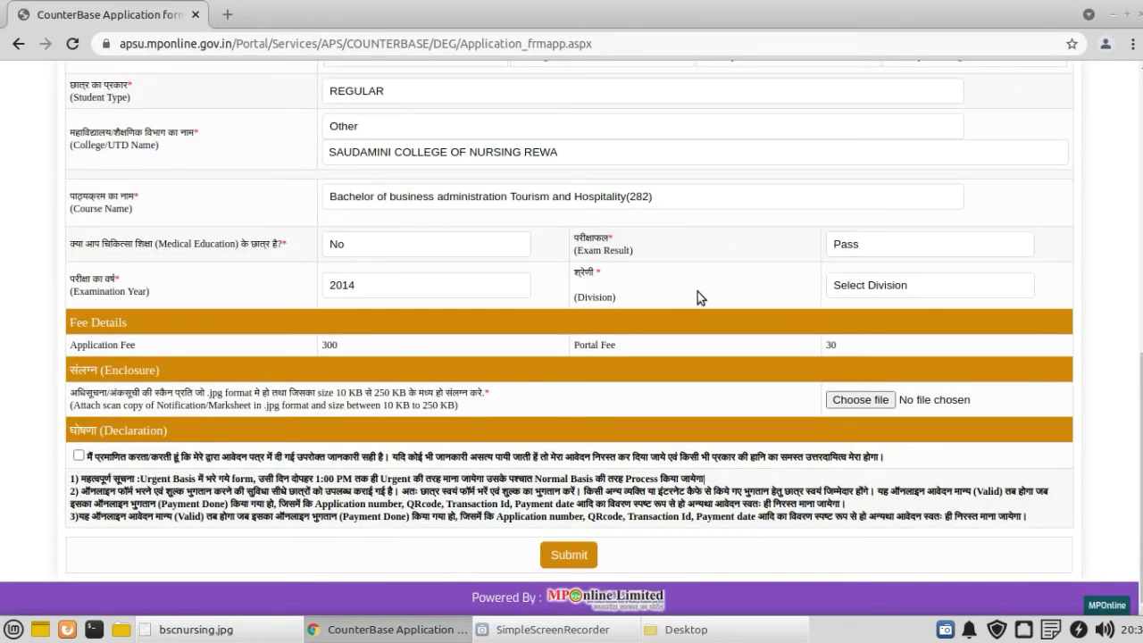
Step: Keep Examination Year at 2014 after checking it against the marksheet
left_click(426, 285)
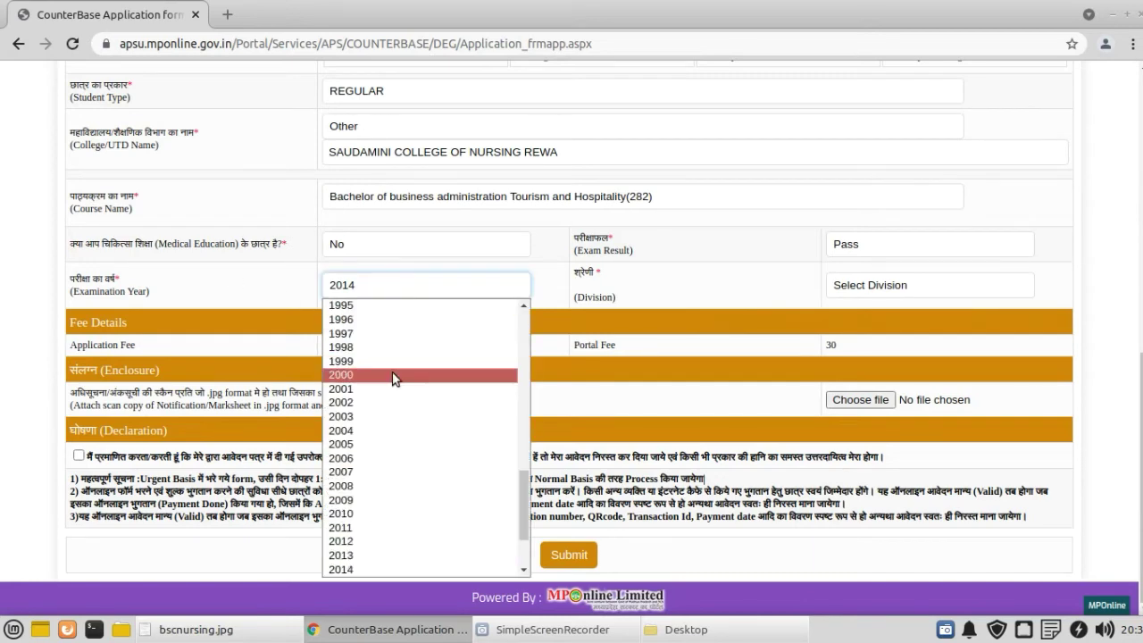
scroll(394, 375, "down", 1)
scroll(394, 373, "down", 1)
left_click(414, 457)
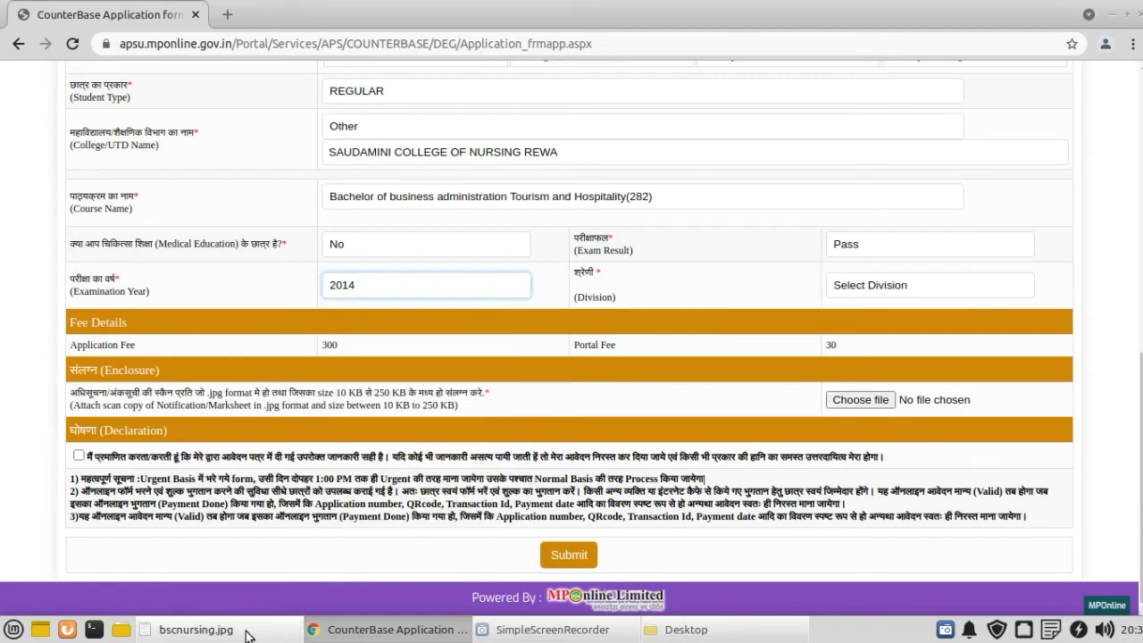
left_click(240, 631)
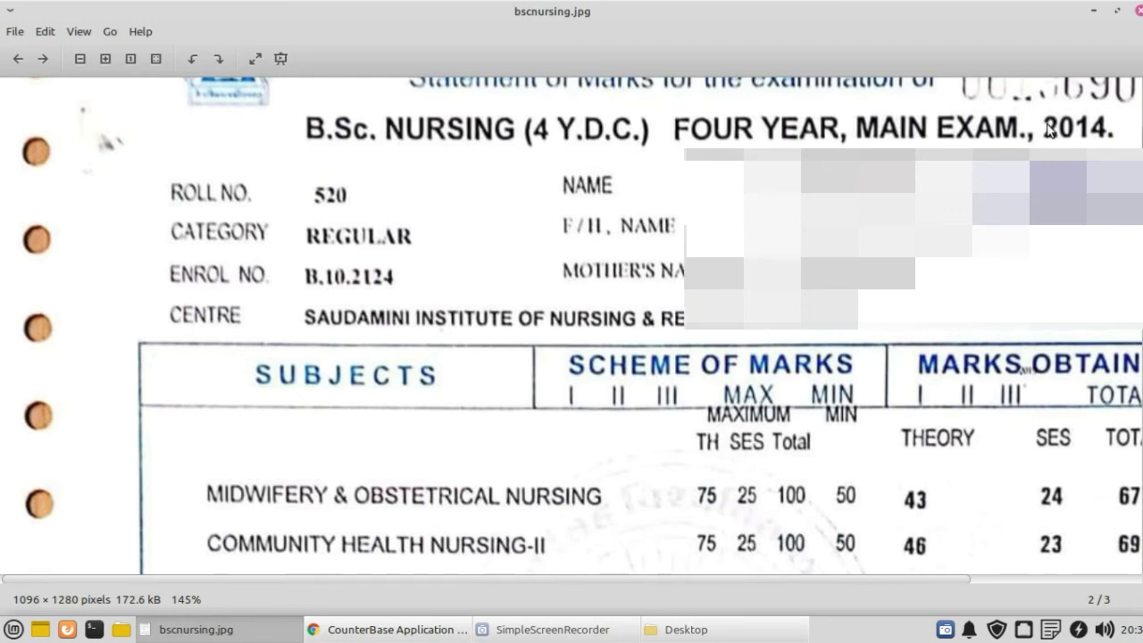
left_click_drag(1103, 128, 1103, 186)
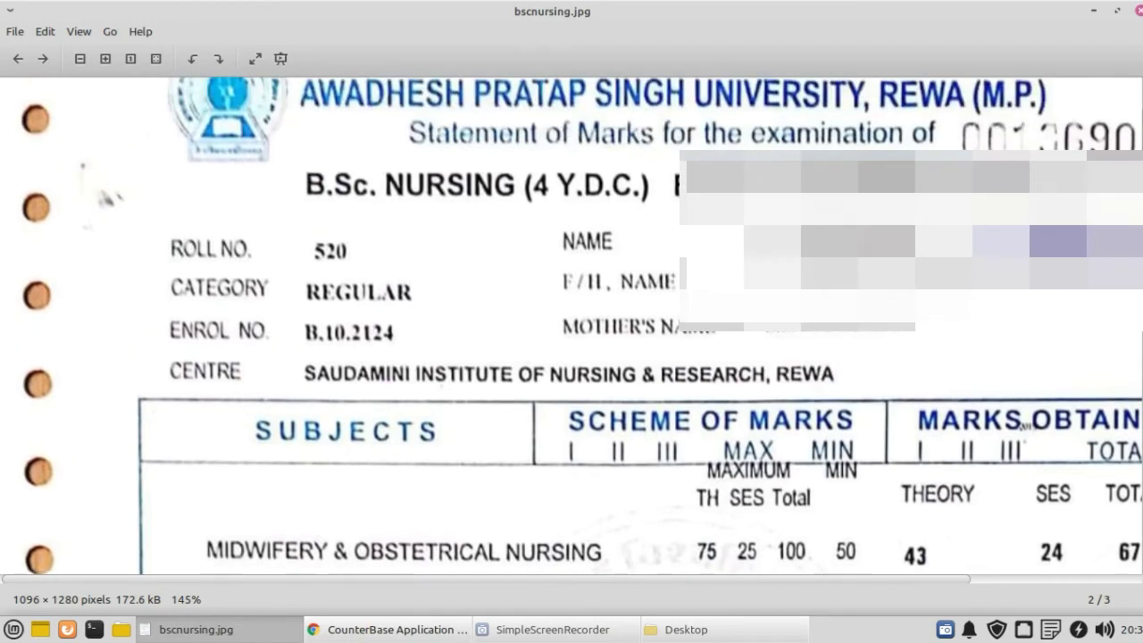
left_click(378, 629)
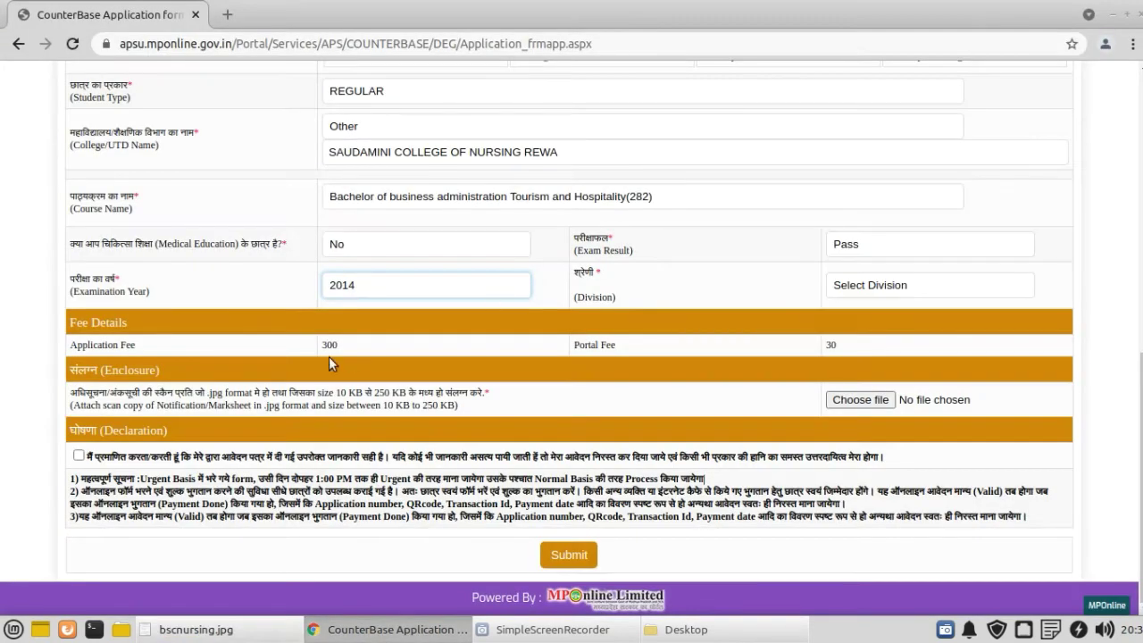
left_click(390, 287)
left_click(389, 288)
left_click(730, 286)
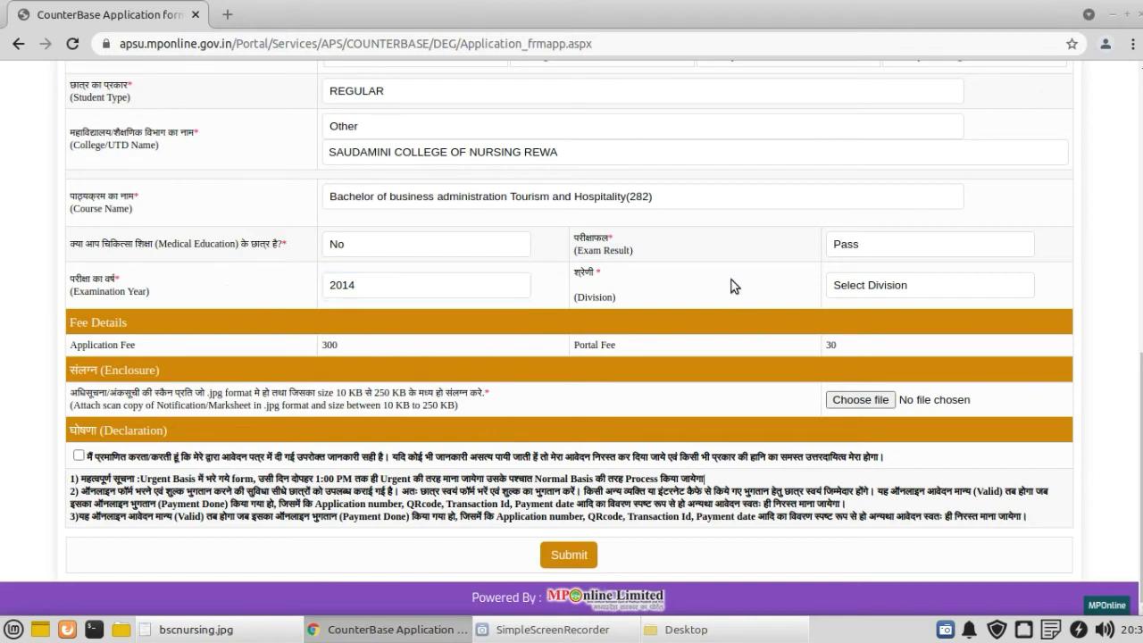
Step: Set Division to First and bring up the marksheet to verify the result
left_click(948, 286)
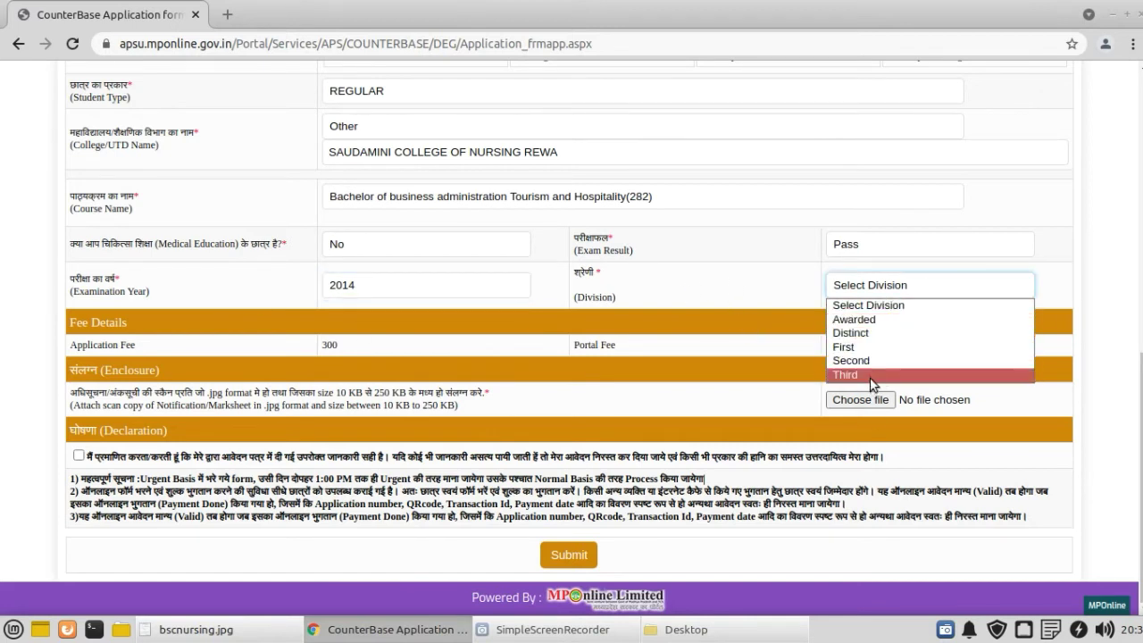
left_click(867, 346)
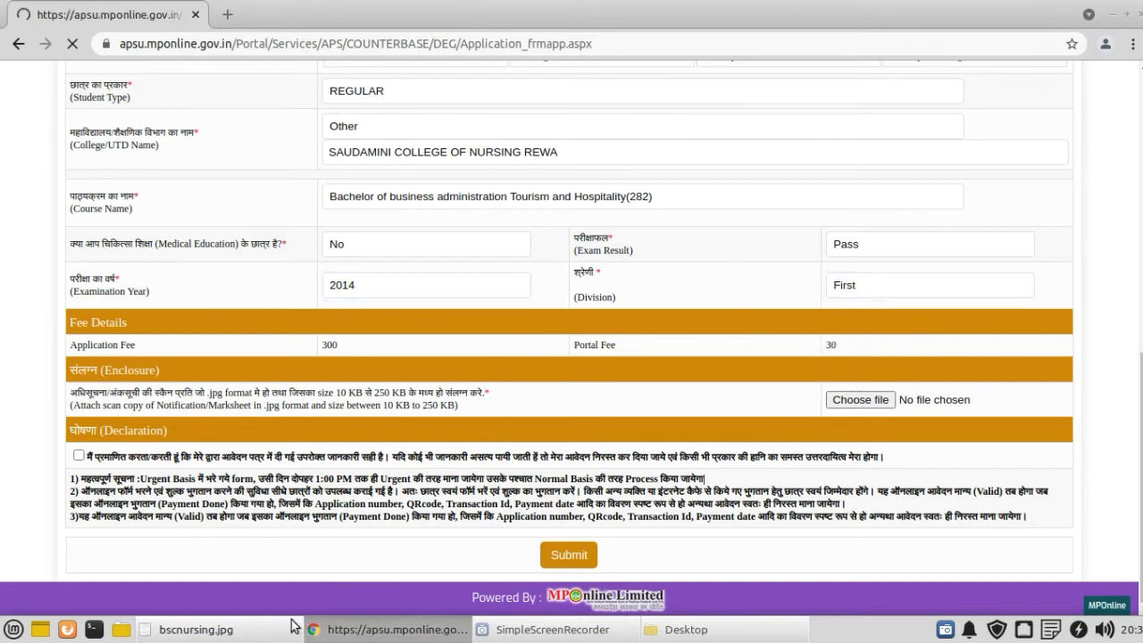
left_click(292, 620)
scroll(729, 446, "down", 10)
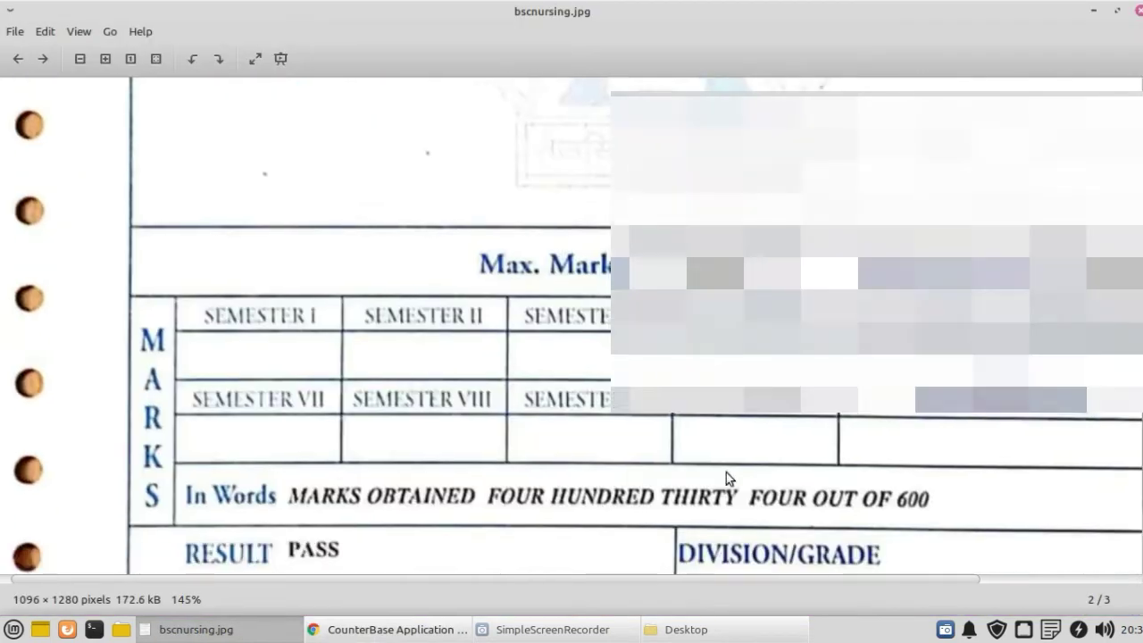
scroll(727, 473, "down", 3)
scroll(702, 304, "right", 3)
scroll(706, 322, "up", 2)
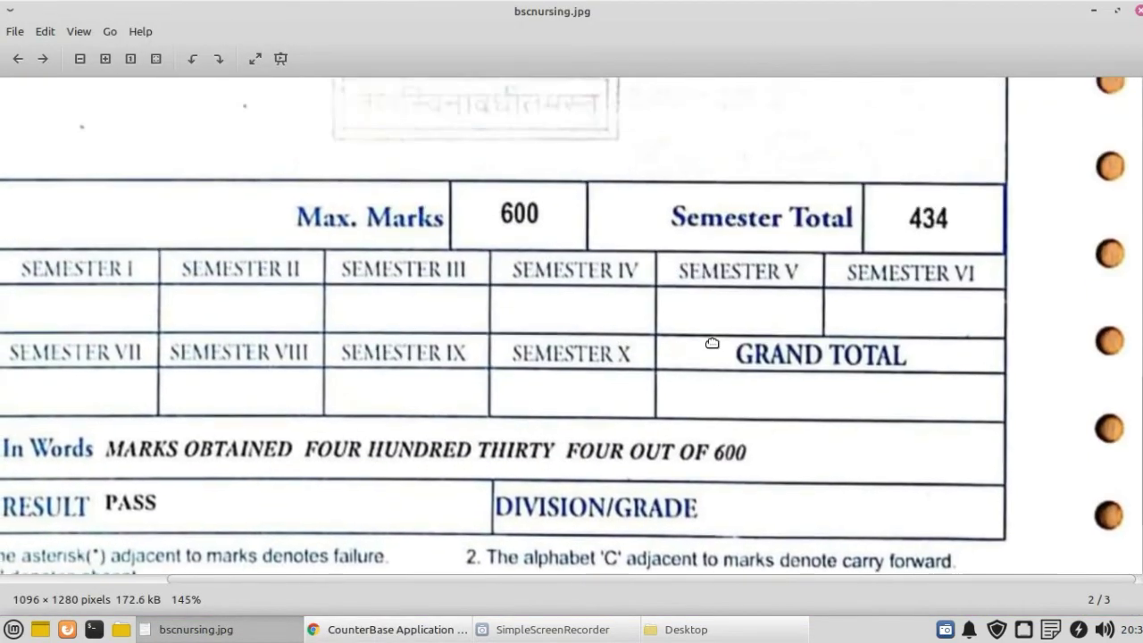
scroll(712, 343, "up", 1)
scroll(473, 308, "left", 3)
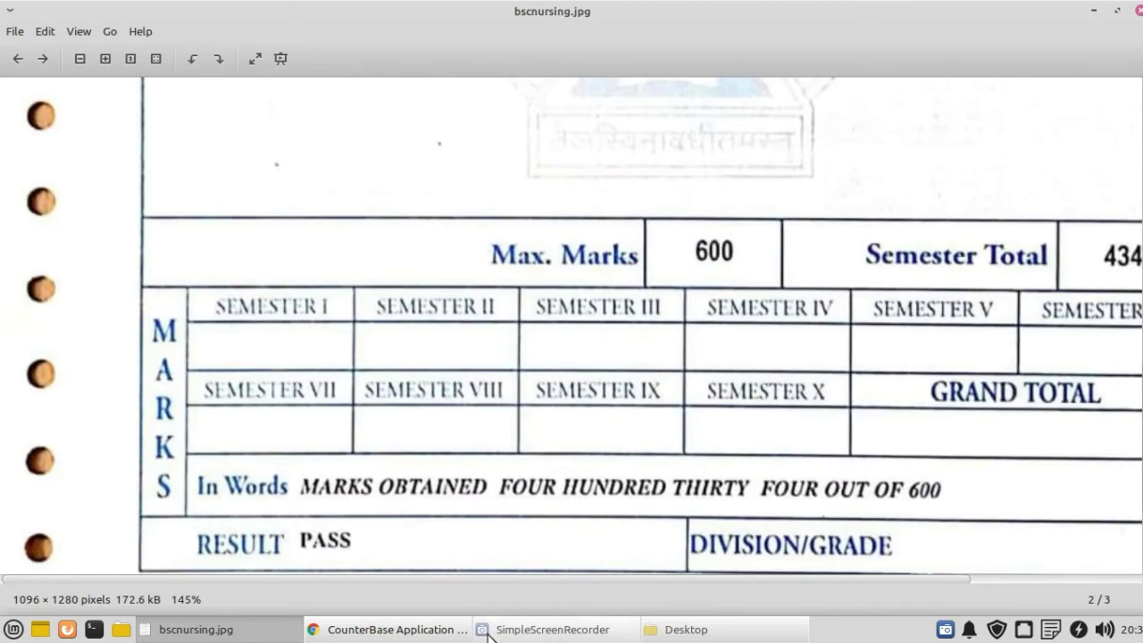
left_click(352, 631)
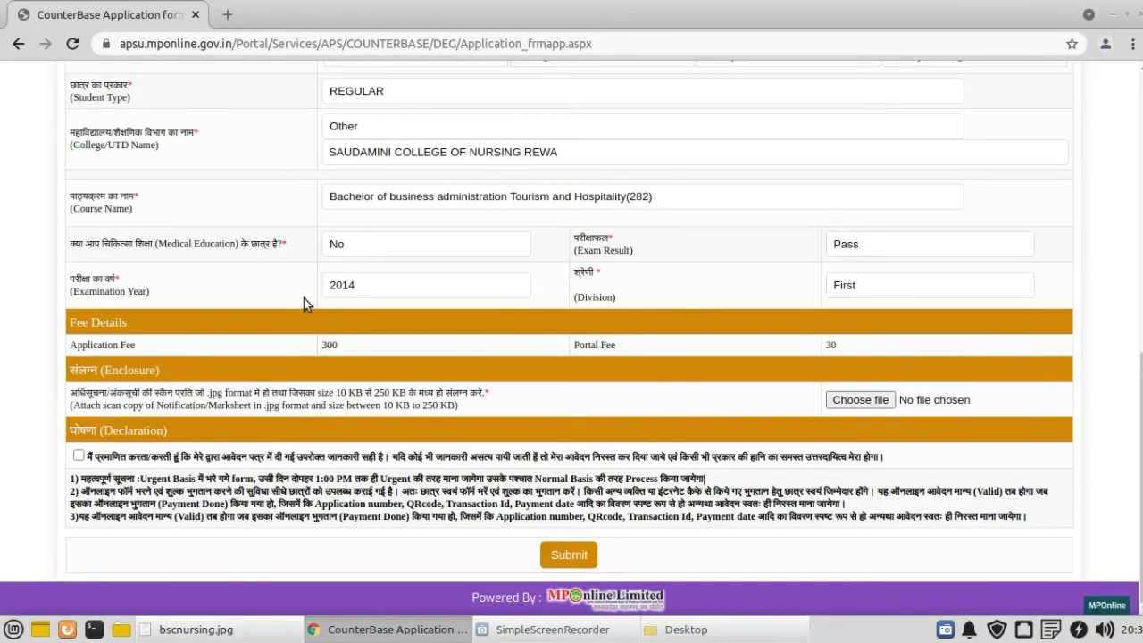
Step: Review the form and highlight the attachment requirement's 250 KB size limit
scroll(285, 316, "up", 7)
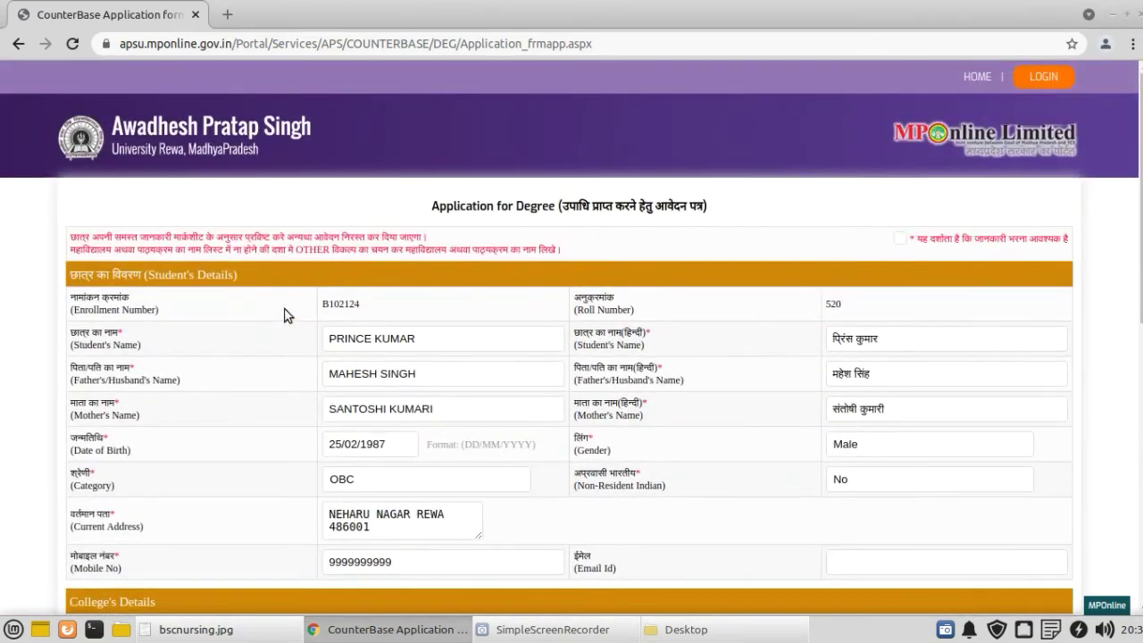
scroll(286, 317, "down", 3)
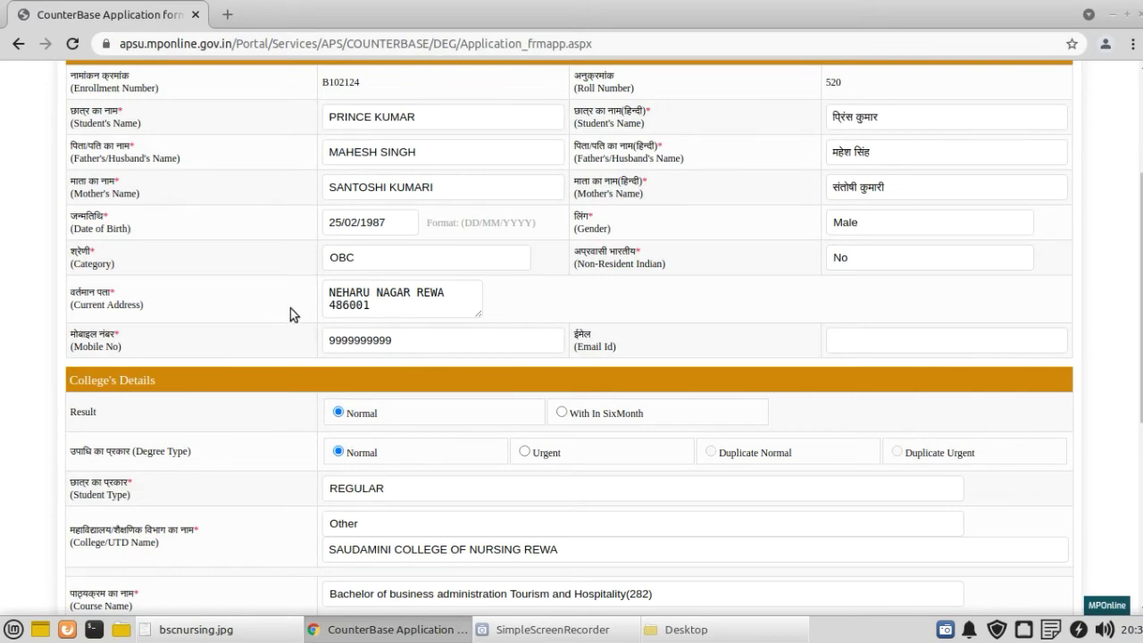
scroll(290, 308, "up", 3)
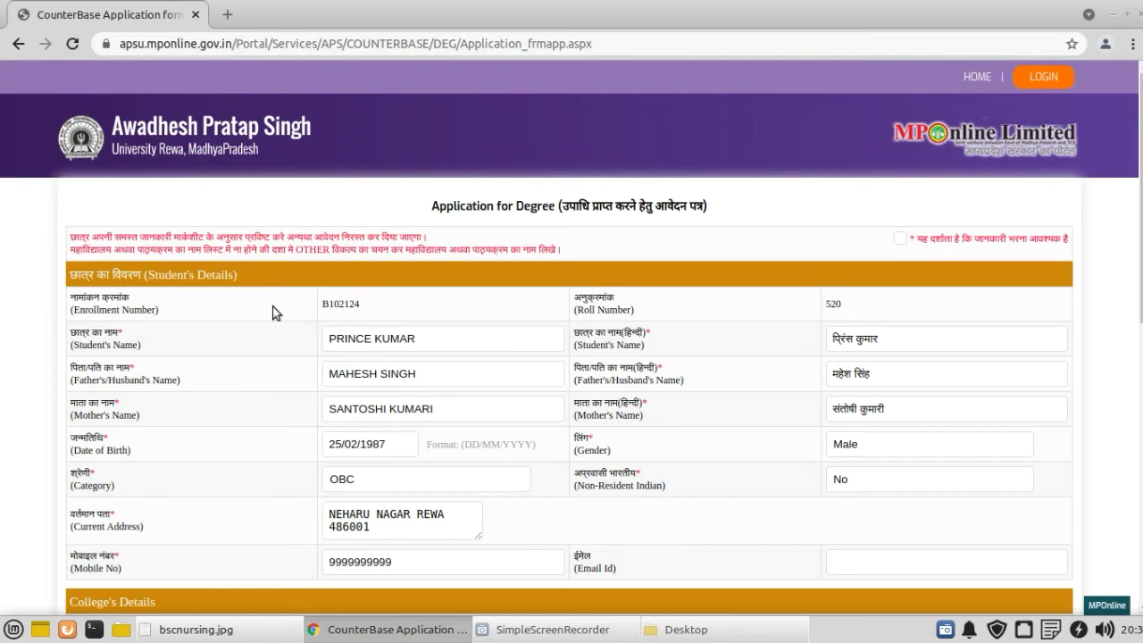
scroll(280, 338, "down", 1)
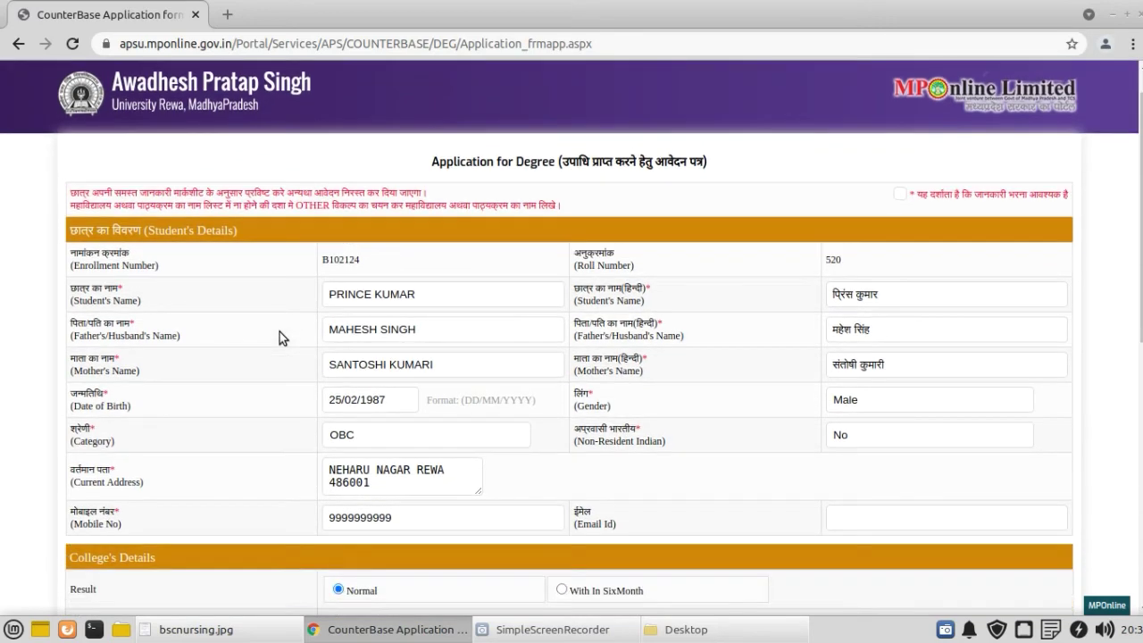
scroll(279, 331, "down", 2)
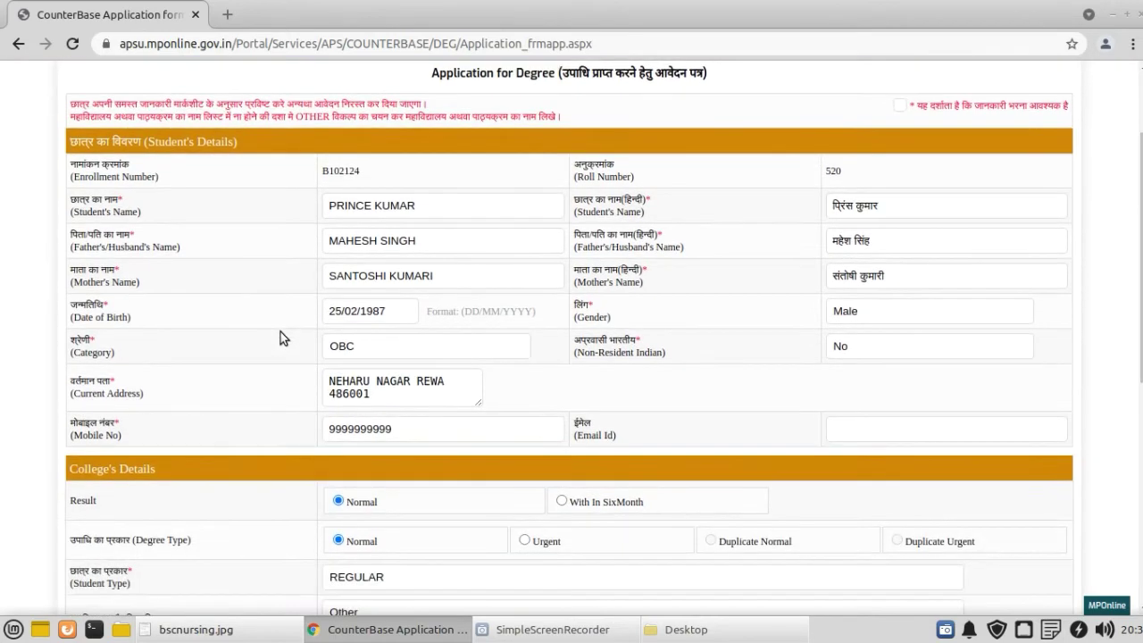
scroll(282, 312, "down", 5)
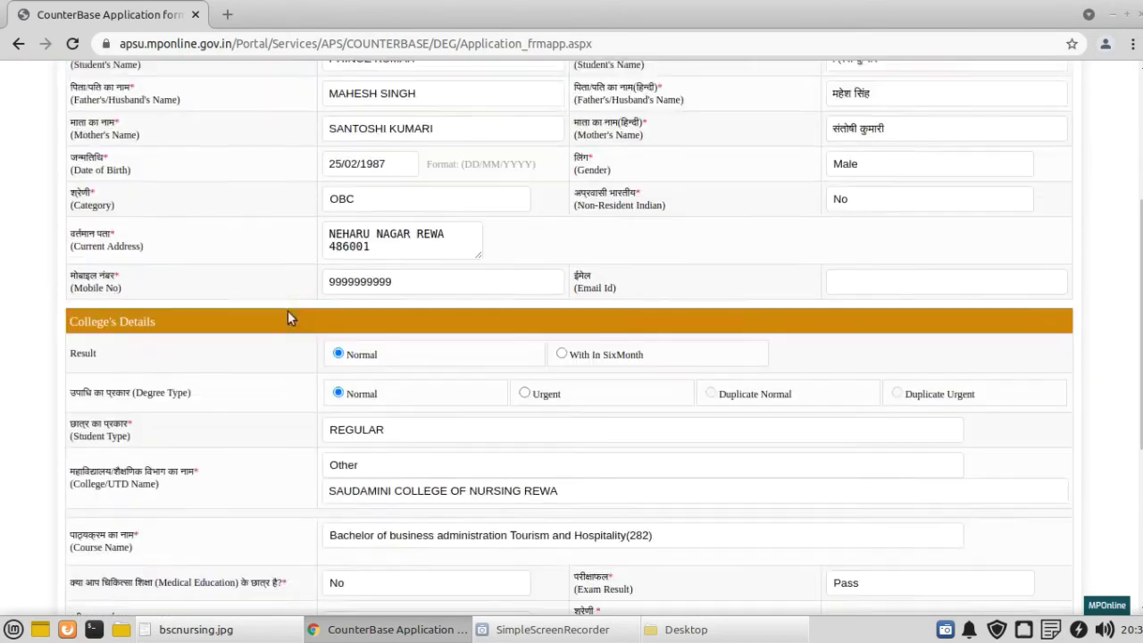
scroll(287, 317, "down", 5)
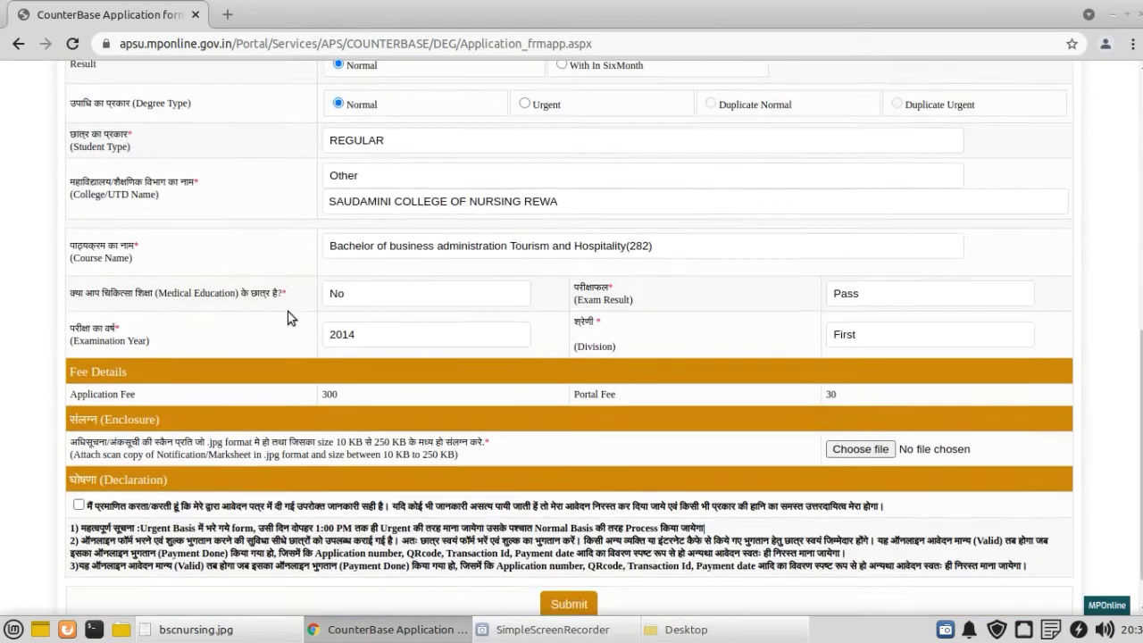
scroll(287, 318, "down", 1)
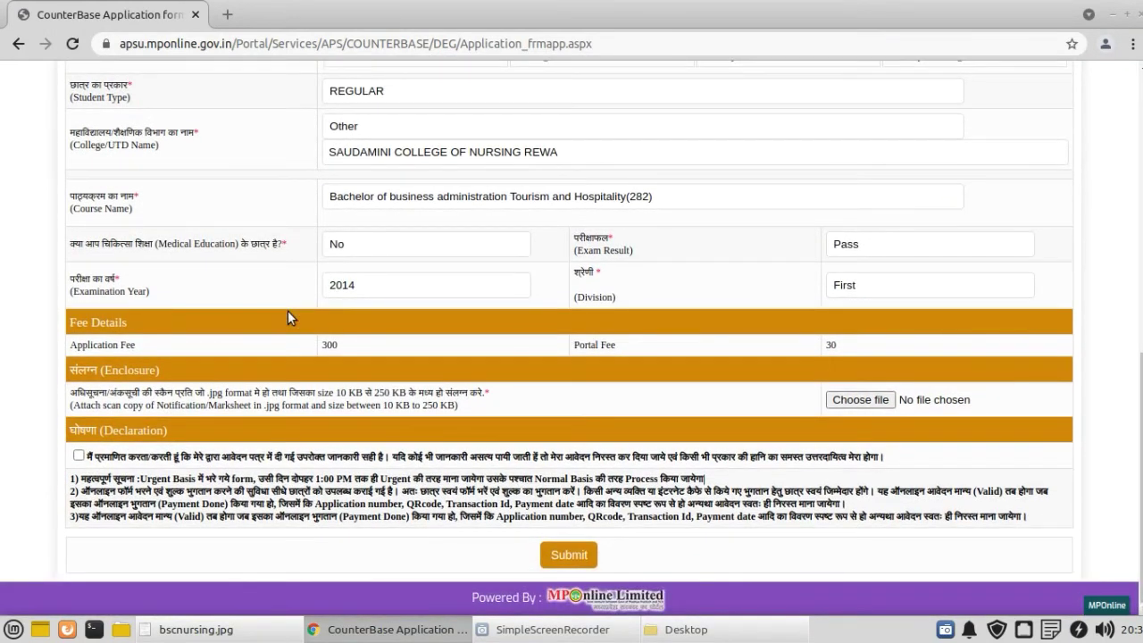
left_click_drag(73, 393, 422, 391)
left_click(541, 400)
left_click_drag(419, 405, 464, 406)
left_click(463, 405)
Step: Check the marksheet image, then minimize the image viewer and the browser
left_click(242, 629)
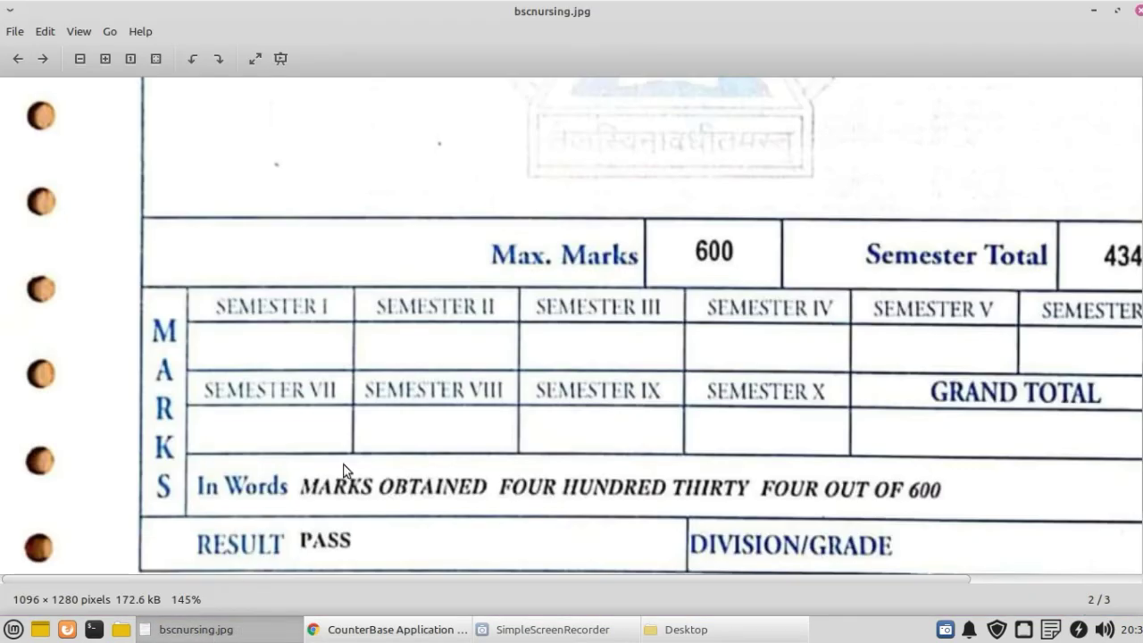
scroll(454, 355, "up", 4)
scroll(455, 354, "down", 8)
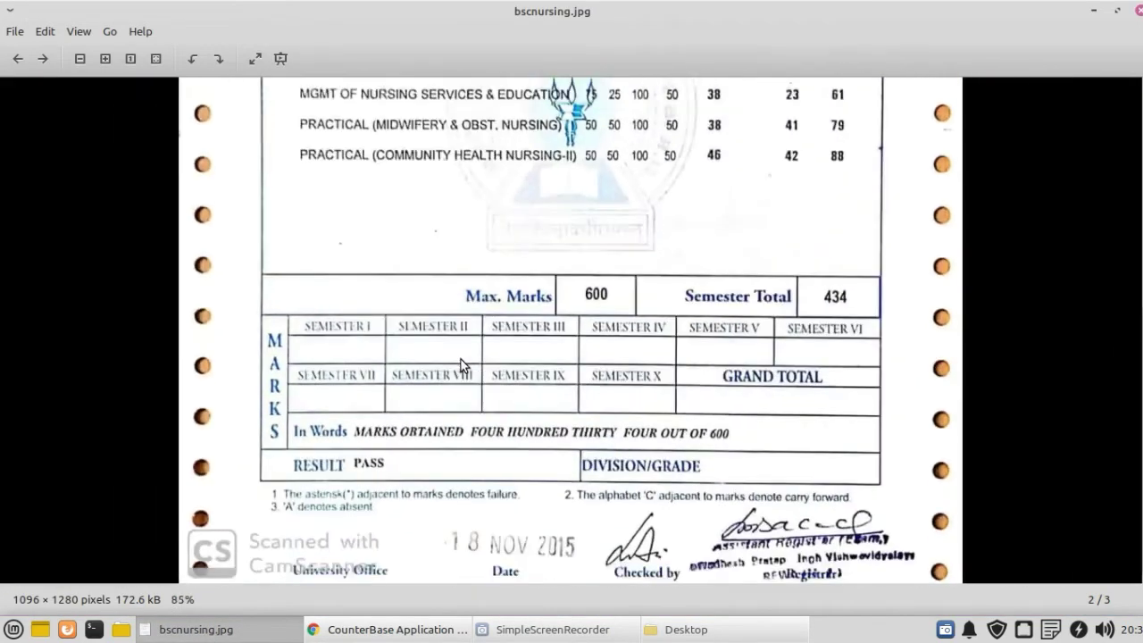
left_click(1093, 11)
left_click(1095, 13)
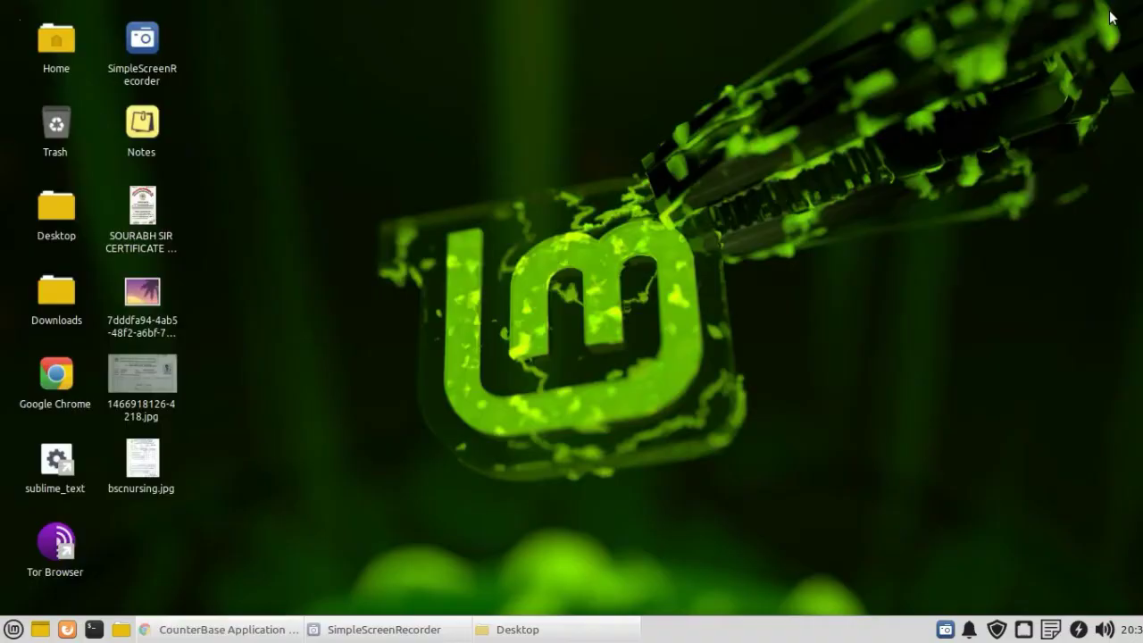
Step: Open Properties for bscnursing.jpg and highlight its 168.6 KiB size
right_click(151, 455)
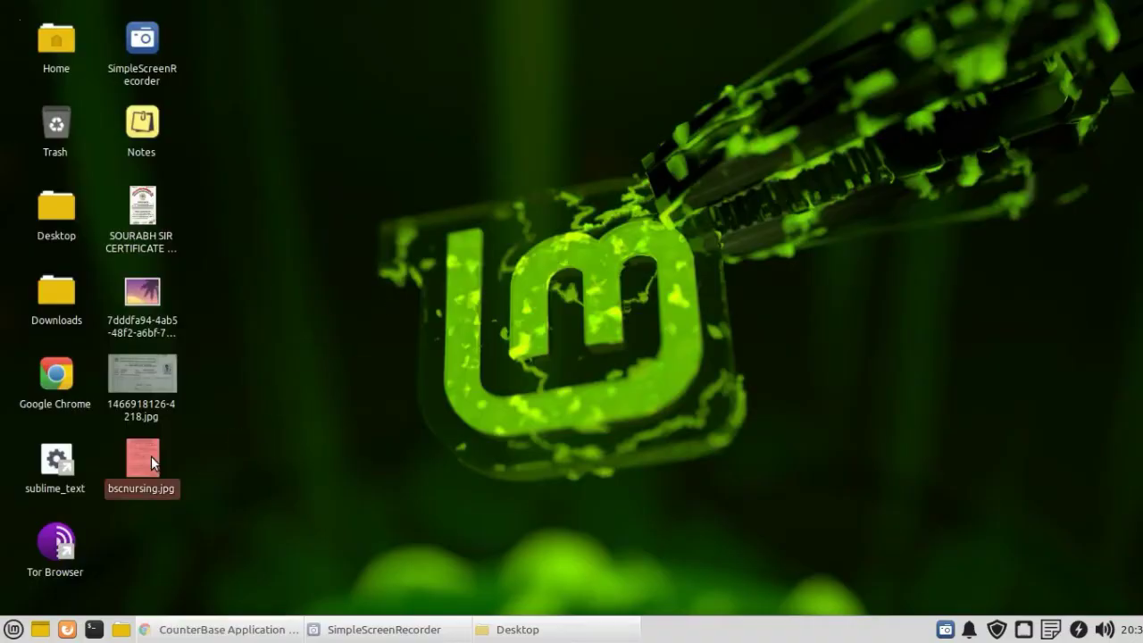
left_click(184, 455)
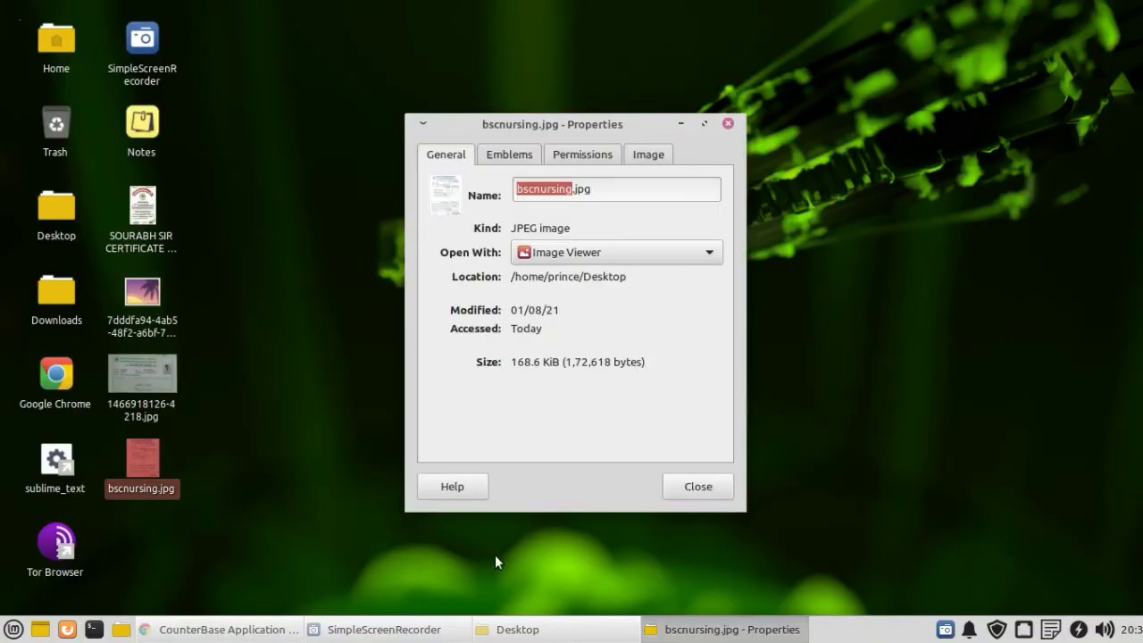
left_click_drag(514, 362, 566, 363)
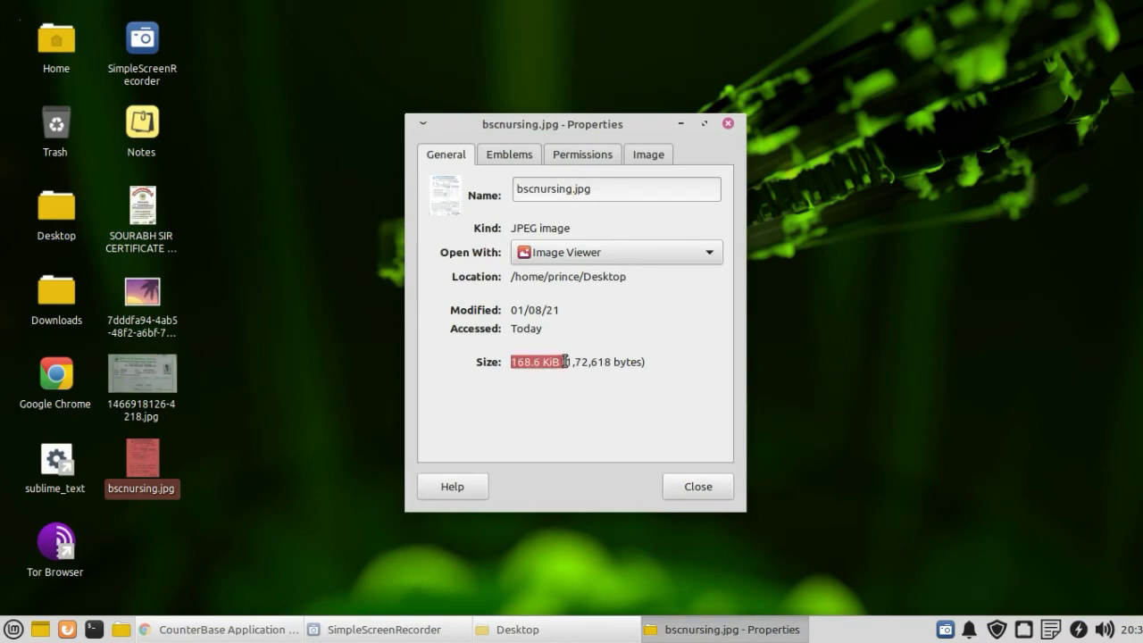